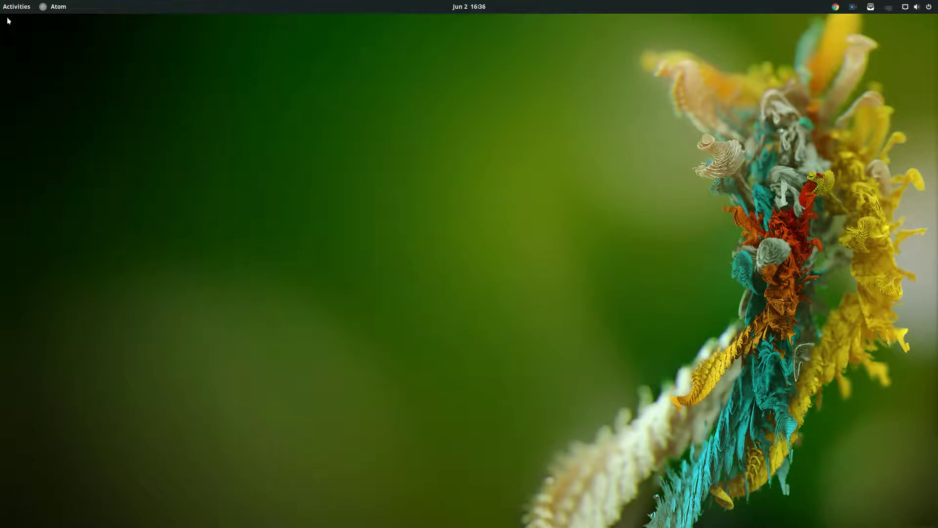
# - Launch Oracle VM VirtualBox by searching 'vir' in the GNOME applications overview
pyautogui.moveTo(0, 0)
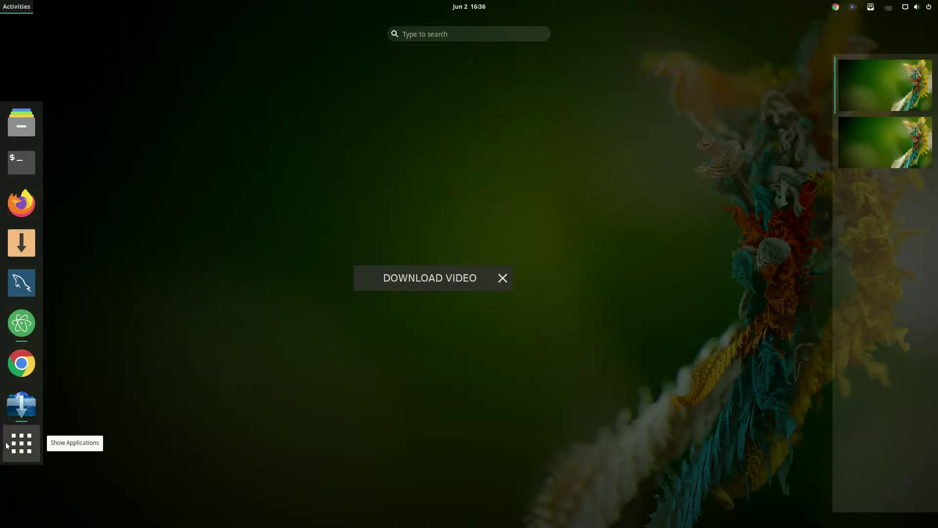
pyautogui.click(7, 445)
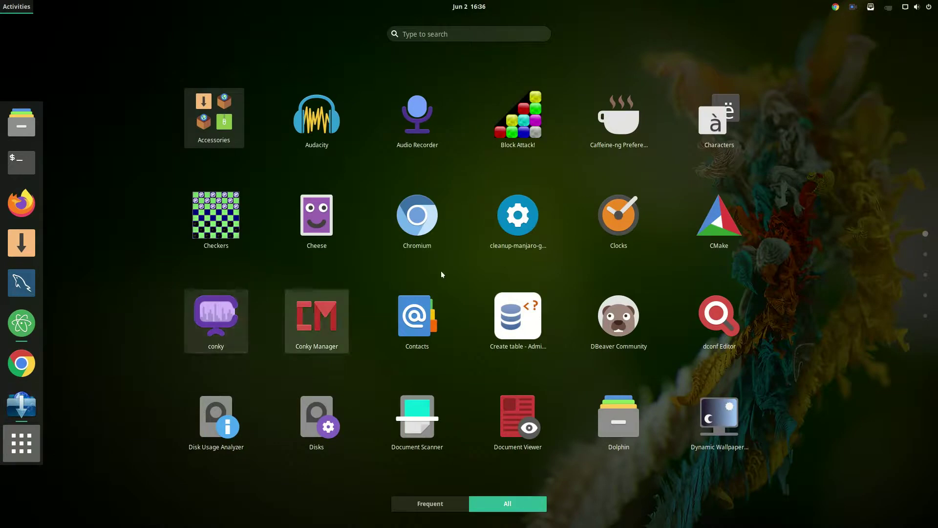
pyautogui.scroll(-3, 470, 265)
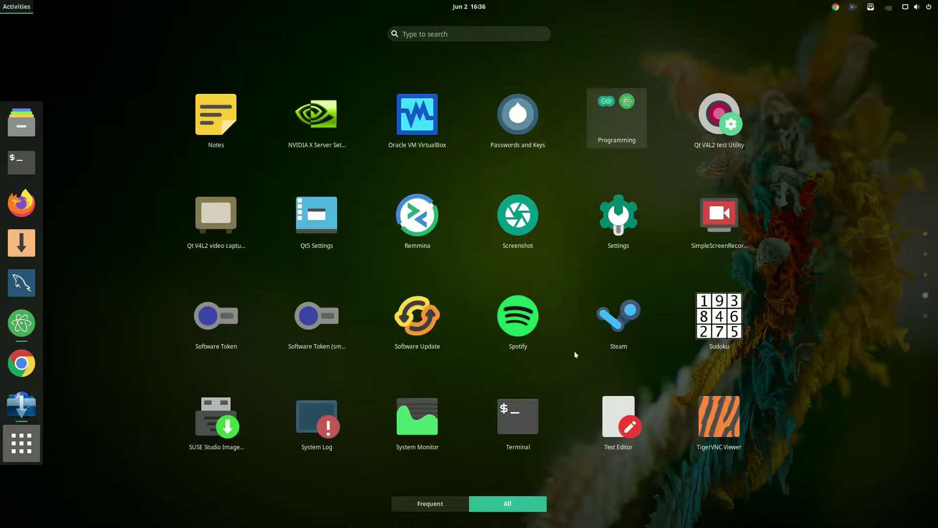
pyautogui.write('vir')
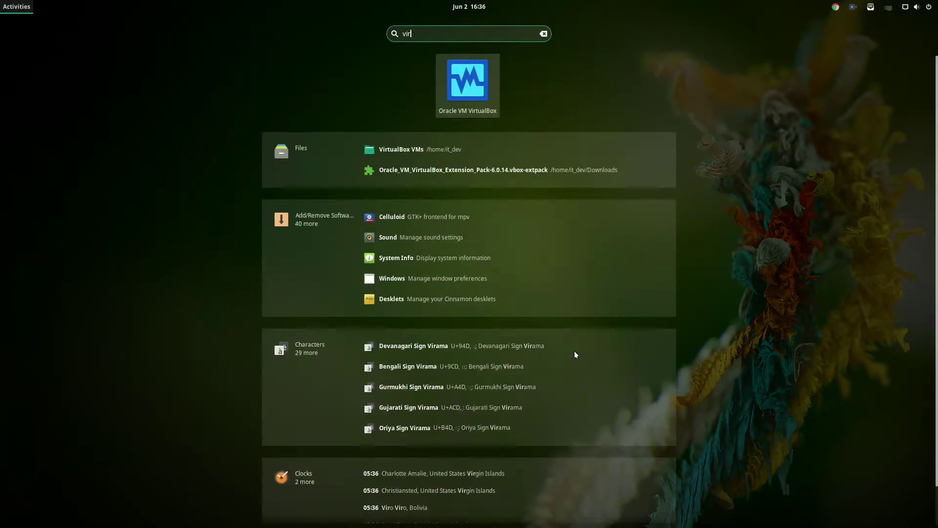
pyautogui.press('Return')
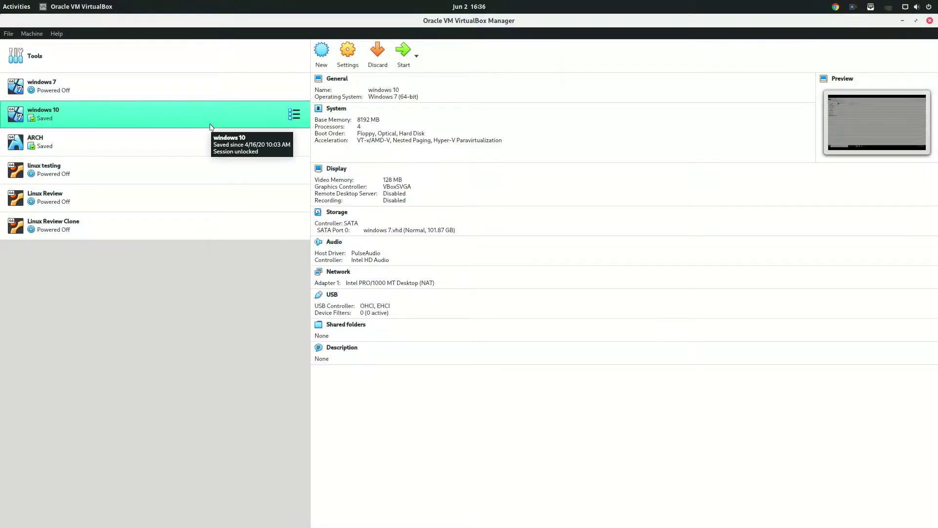
# - Start the windows 10 VM, dismiss the network error and auto-capture notice, and close the Network folder
pyautogui.click(408, 65)
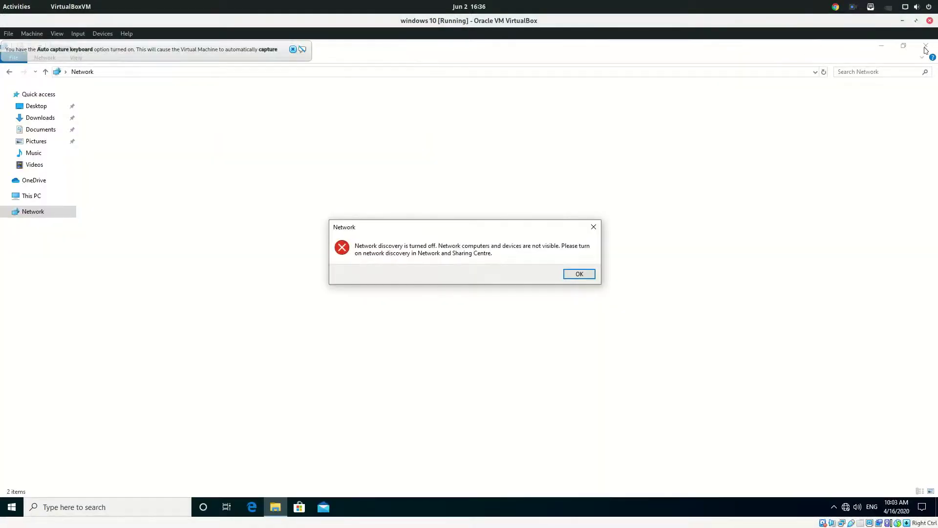
pyautogui.click(579, 273)
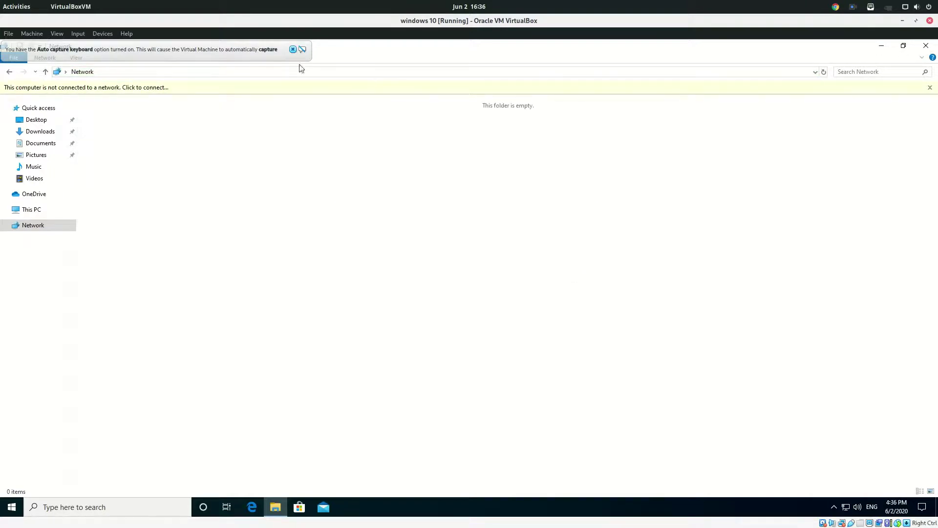
pyautogui.click(293, 50)
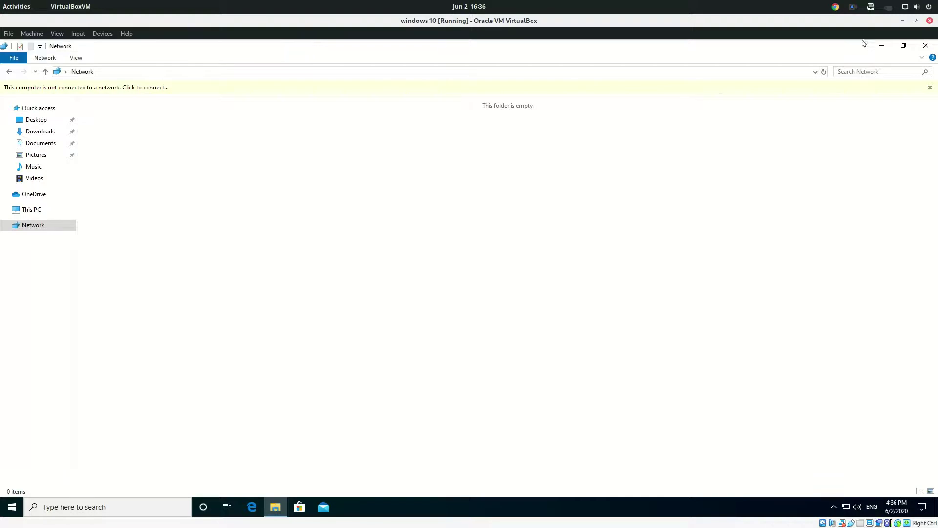
pyautogui.click(926, 46)
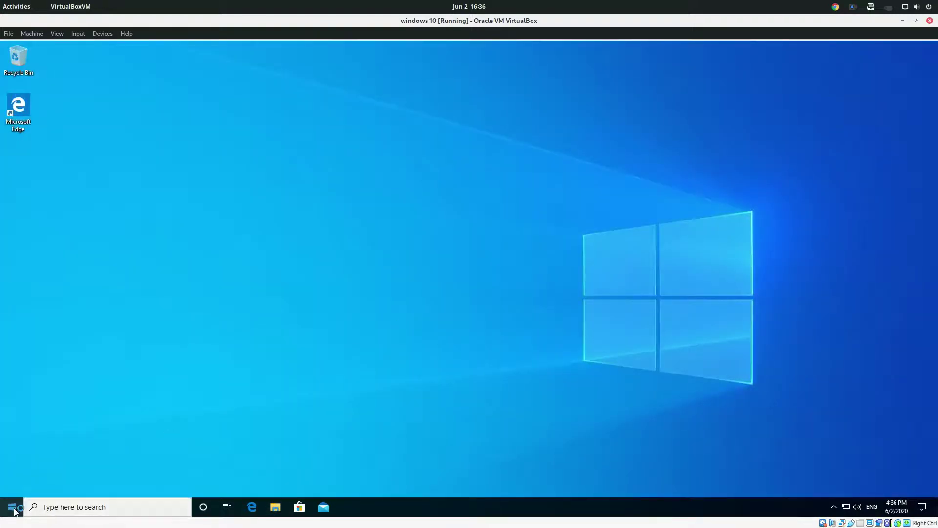
# - Run dxdiag from the Start menu, allow the driver signature check, then close the tool
pyautogui.click(13, 510)
pyautogui.write('dxdiag')
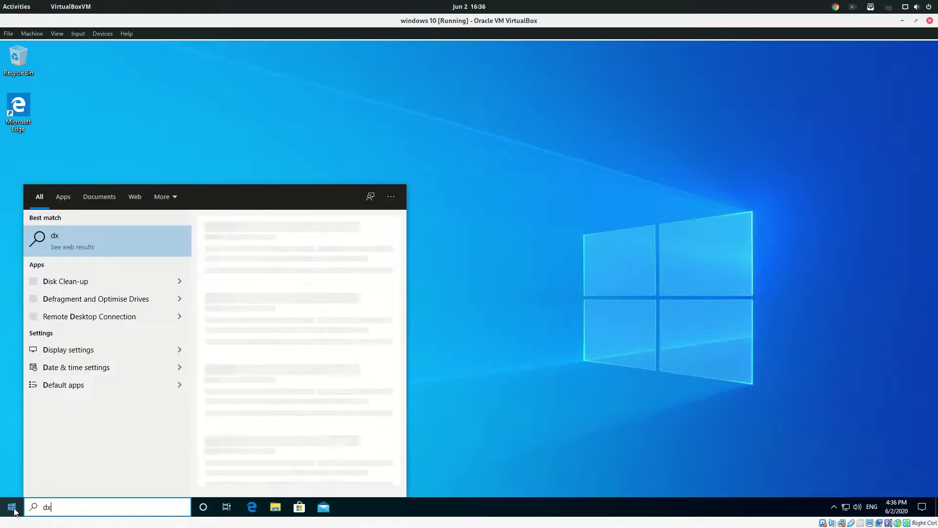
pyautogui.press('Return')
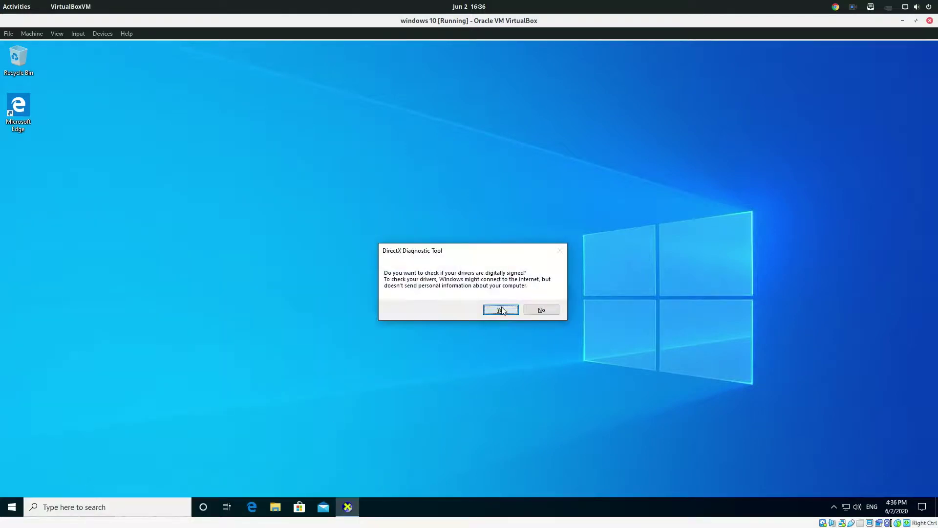
pyautogui.click(502, 311)
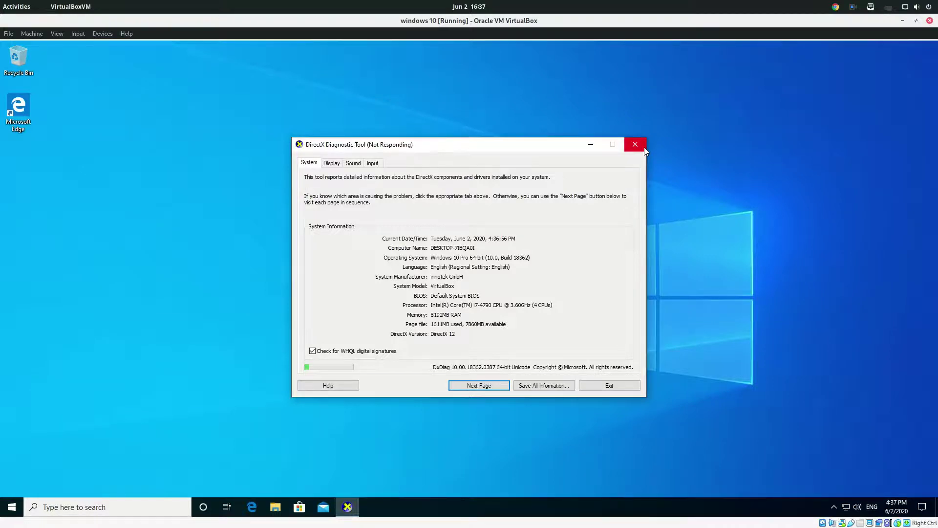
pyautogui.click(635, 144)
# - Force-close the unresponsive DxDiag and open Windows Settings from the Action Center
pyautogui.click(473, 288)
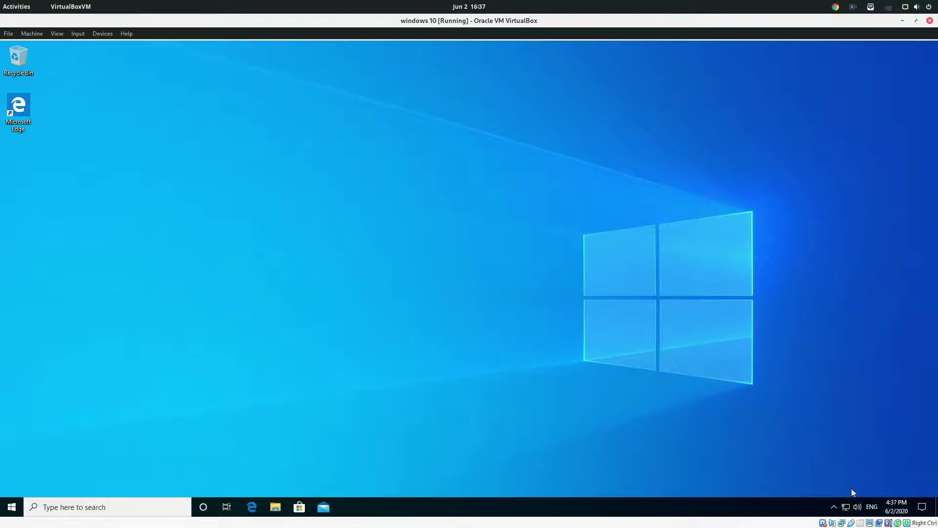
pyautogui.click(923, 507)
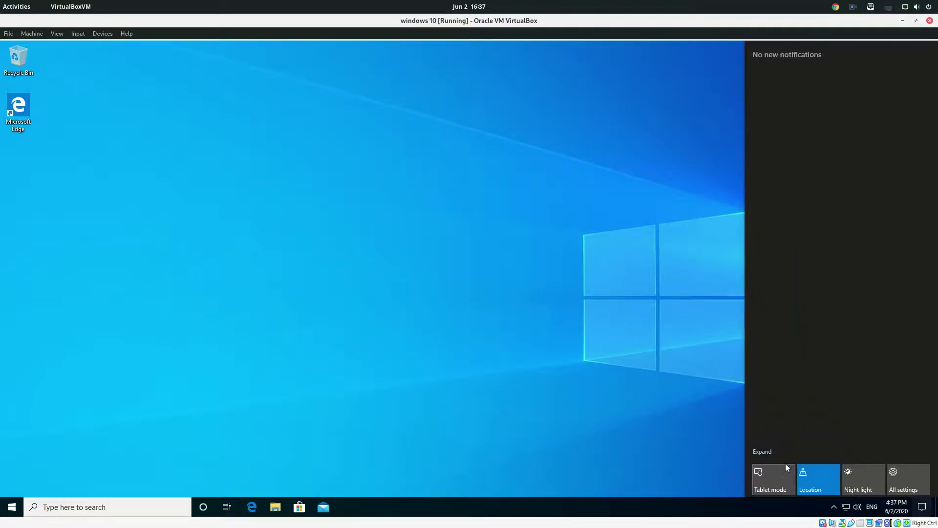
pyautogui.click(901, 470)
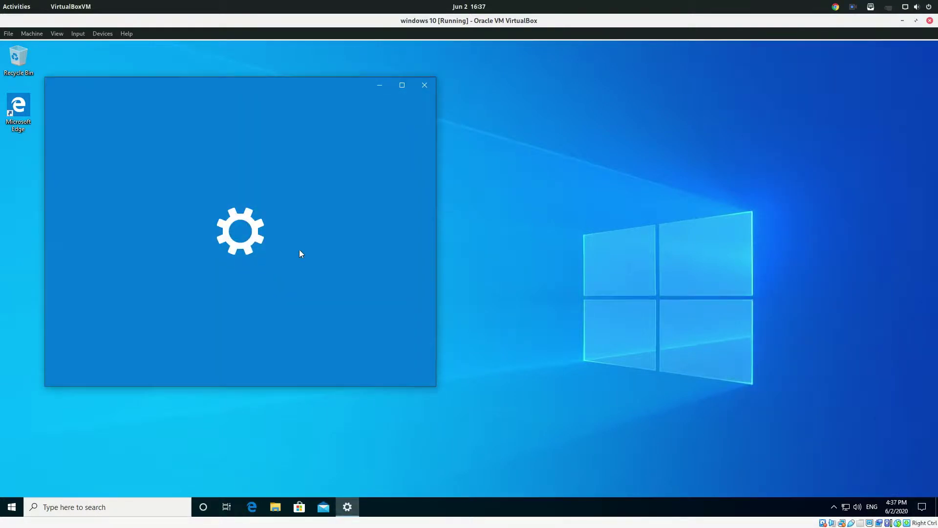
pyautogui.moveTo(266, 86); pyautogui.dragTo(514, 83)
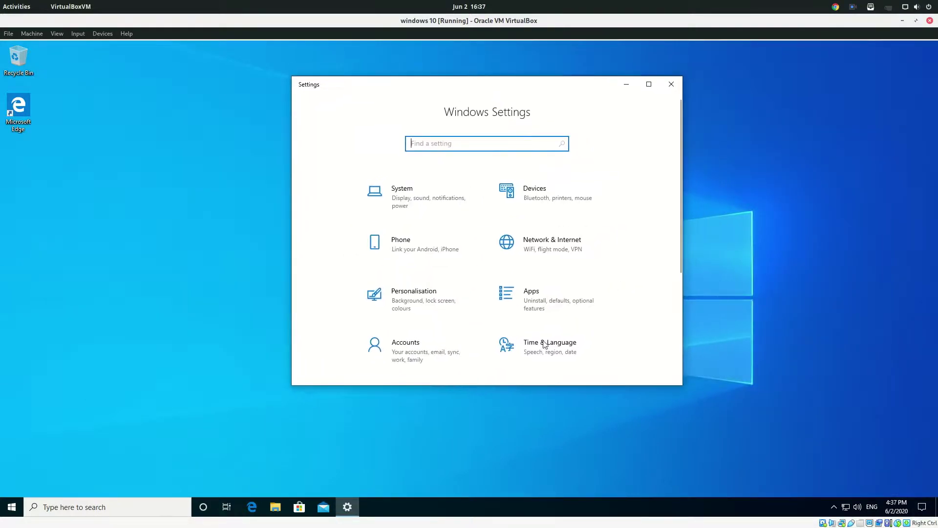
# - Review System > About (Windows 10 Pro, version 1903, build 18362.720), then close Settings
pyautogui.click(384, 211)
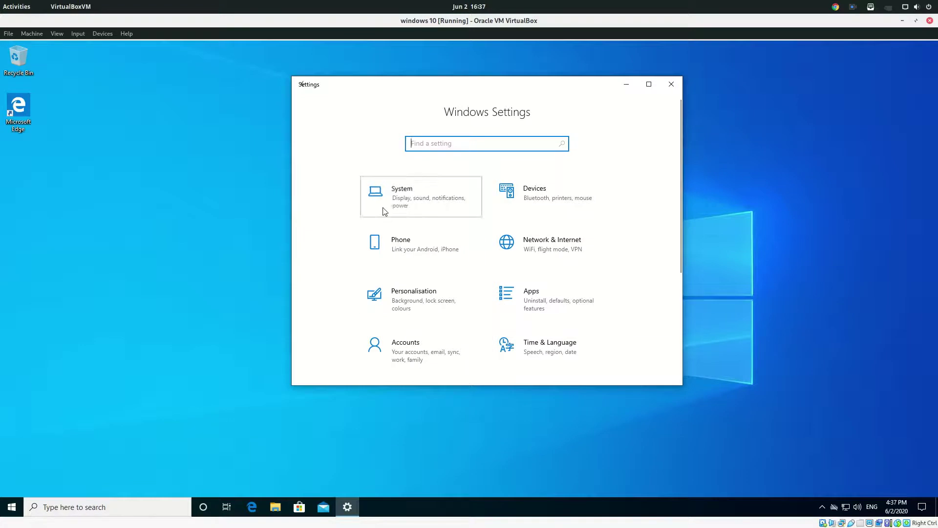
pyautogui.scroll(-10, 534, 308)
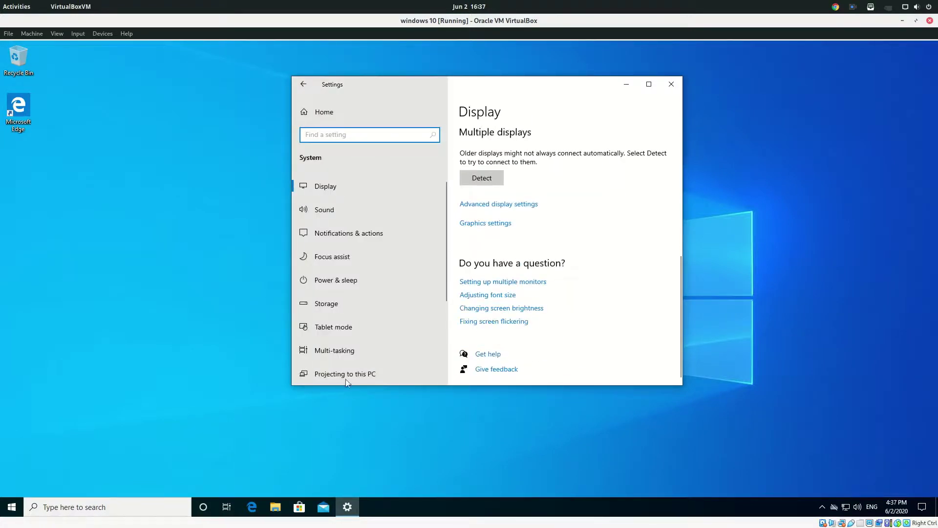
pyautogui.scroll(-3, 361, 322)
pyautogui.click(356, 332)
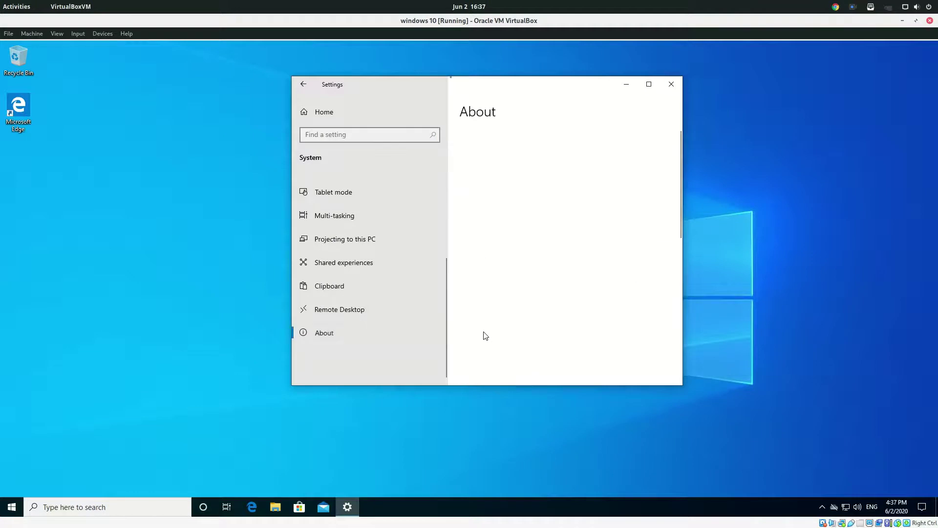
pyautogui.scroll(-5, 486, 335)
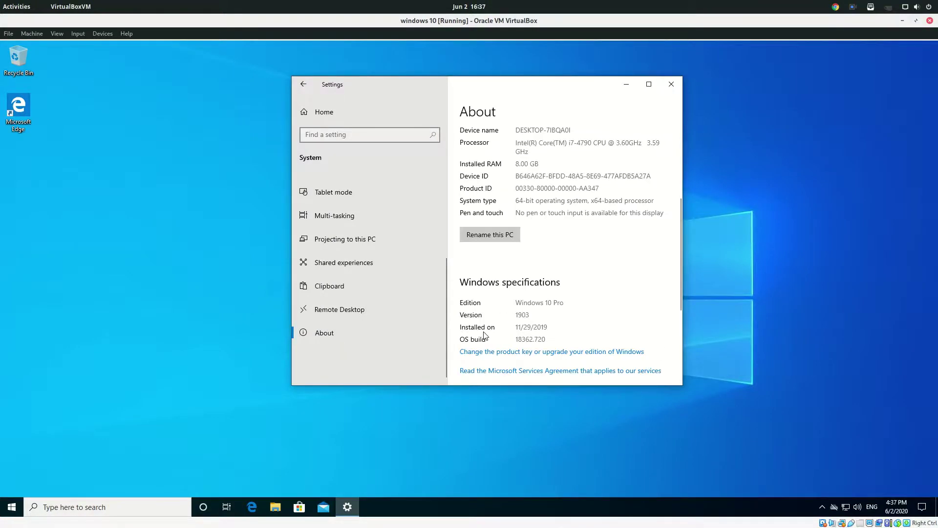
pyautogui.scroll(-3, 485, 336)
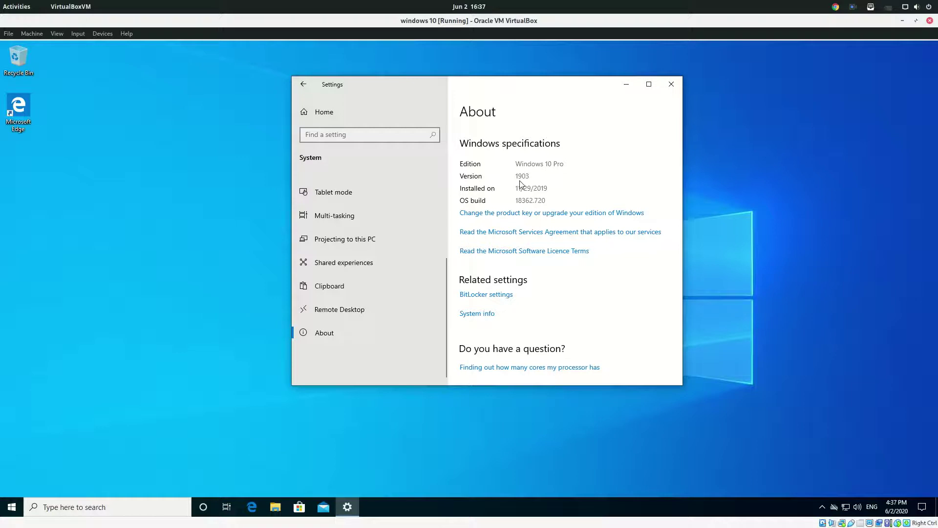
pyautogui.click(667, 89)
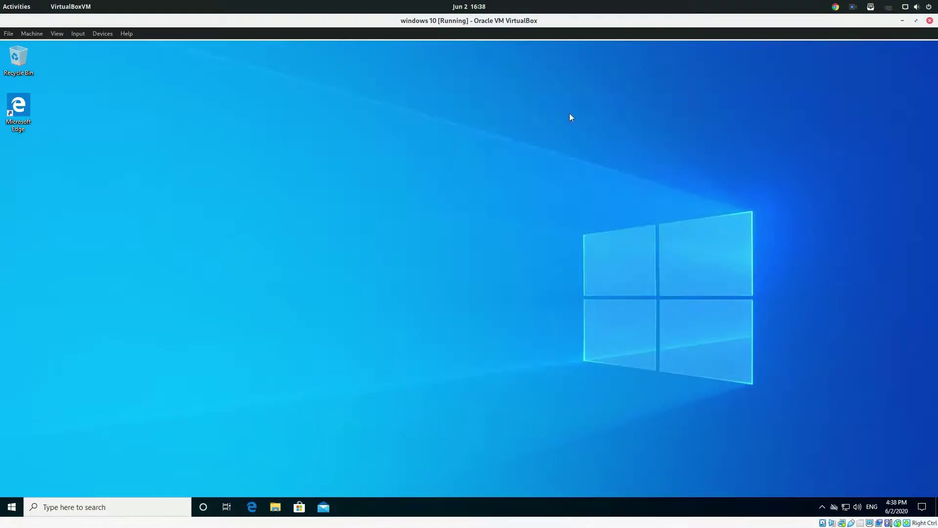
# - Cancel VirtualBox's close-machine dialog and shut down Windows from the guest's Start menu instead
pyautogui.click(13, 34)
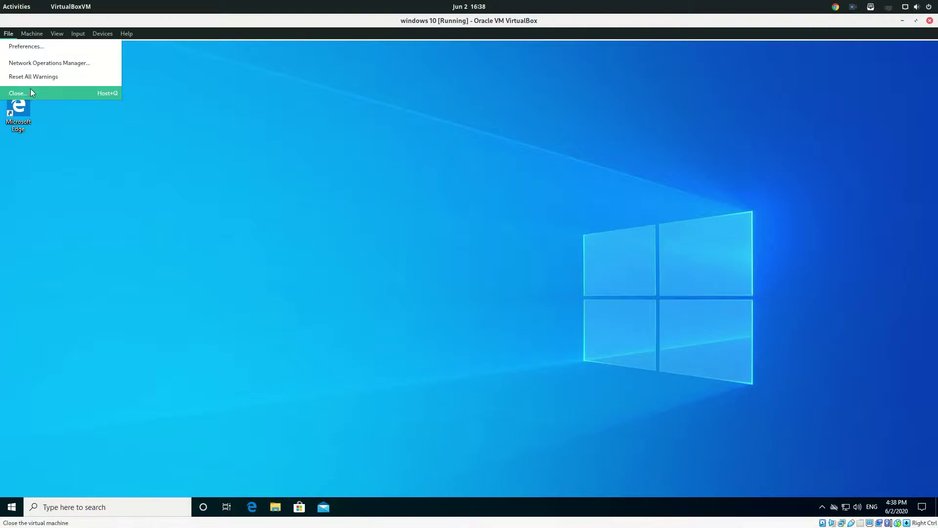
pyautogui.click(29, 90)
pyautogui.click(454, 288)
pyautogui.click(483, 307)
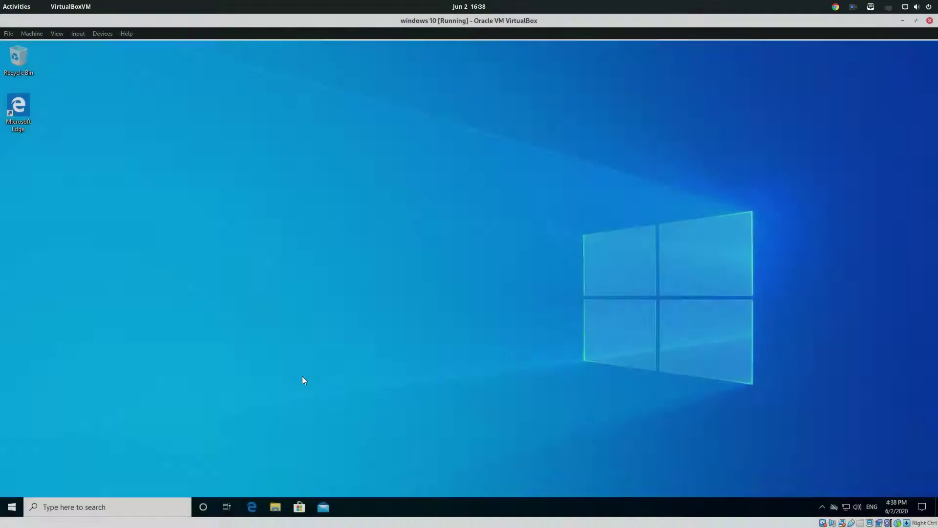
pyautogui.click(12, 515)
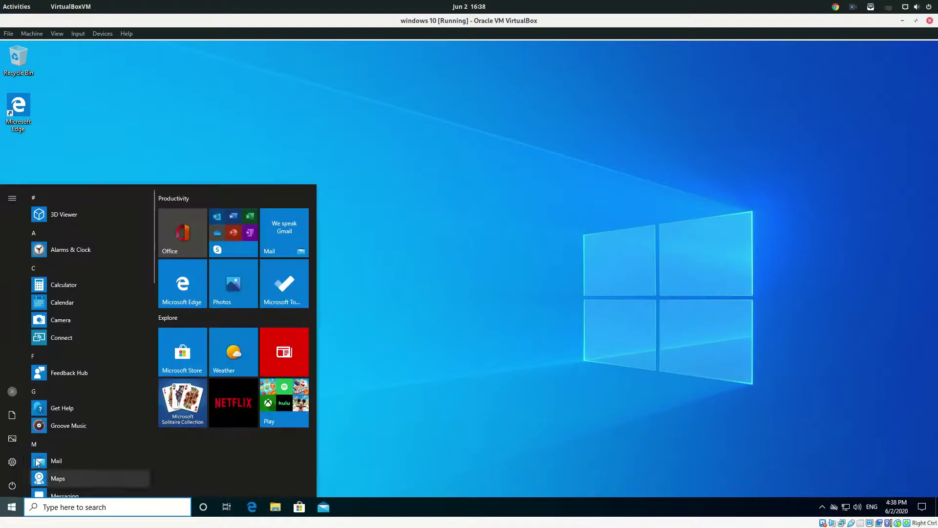
pyautogui.click(49, 447)
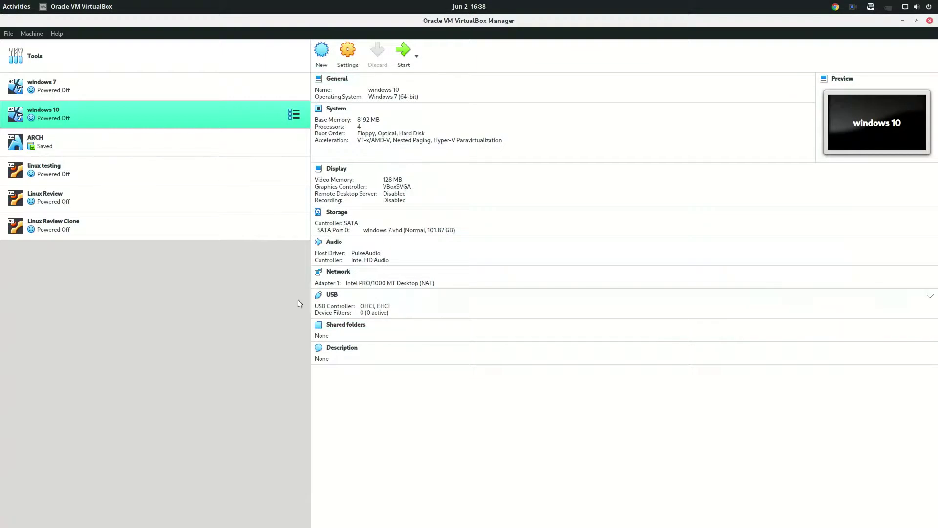
# - Start the windows 10 machine again and browse its Devices, Input and View menus
pyautogui.click(405, 68)
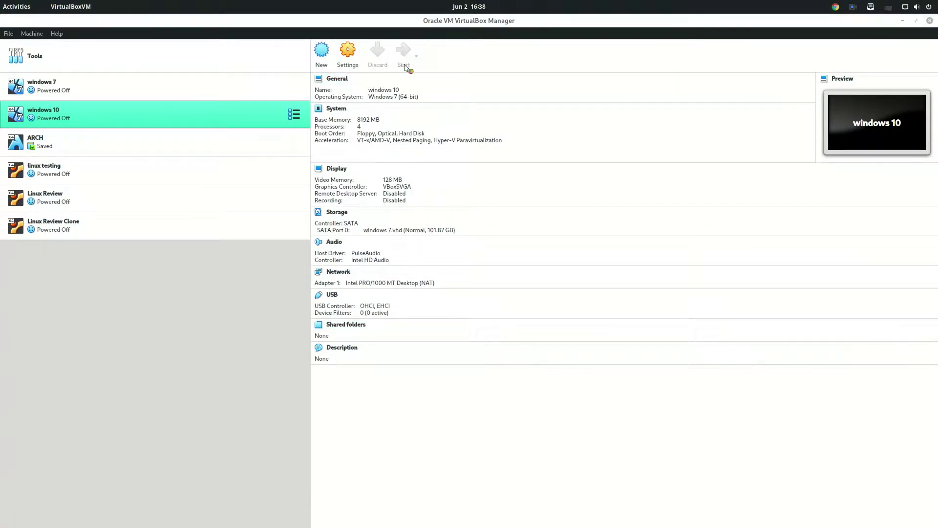
pyautogui.click(103, 34)
pyautogui.moveTo(125, 59)
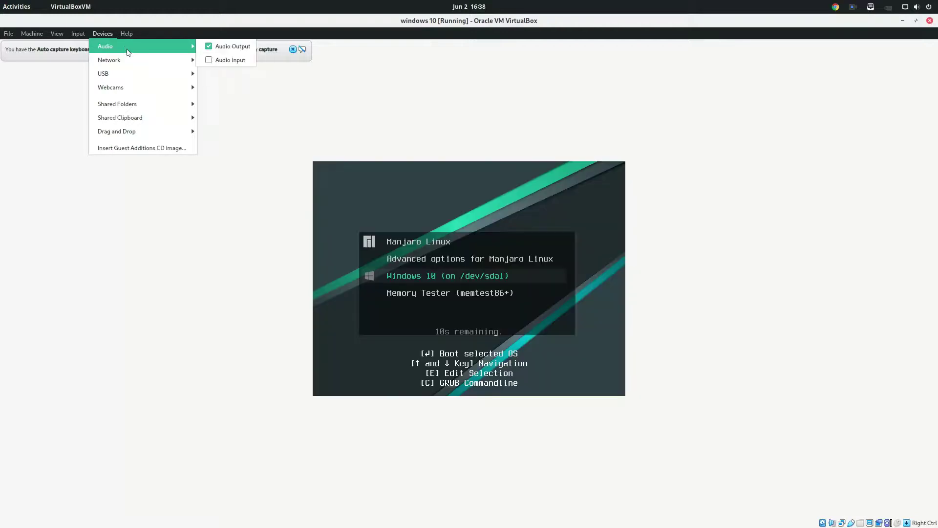
pyautogui.click(103, 33)
pyautogui.click(102, 33)
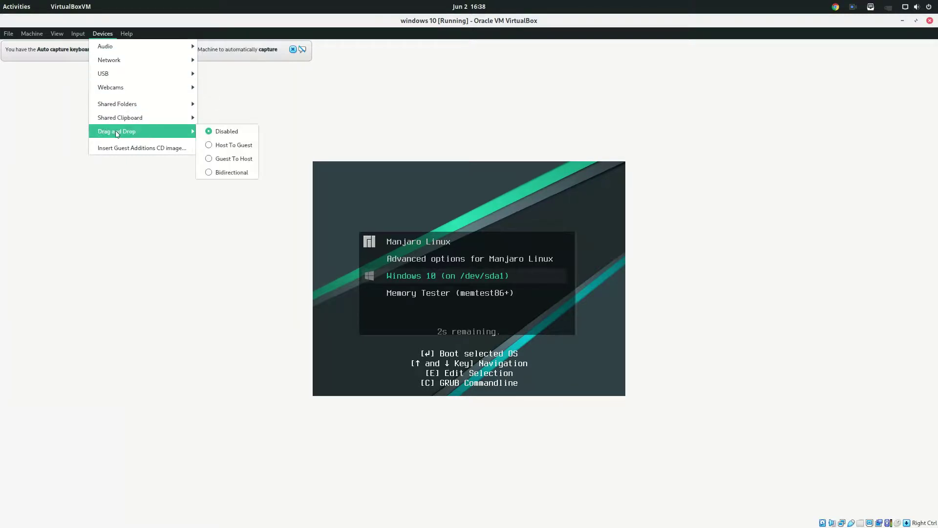
pyautogui.click(76, 40)
pyautogui.click(76, 38)
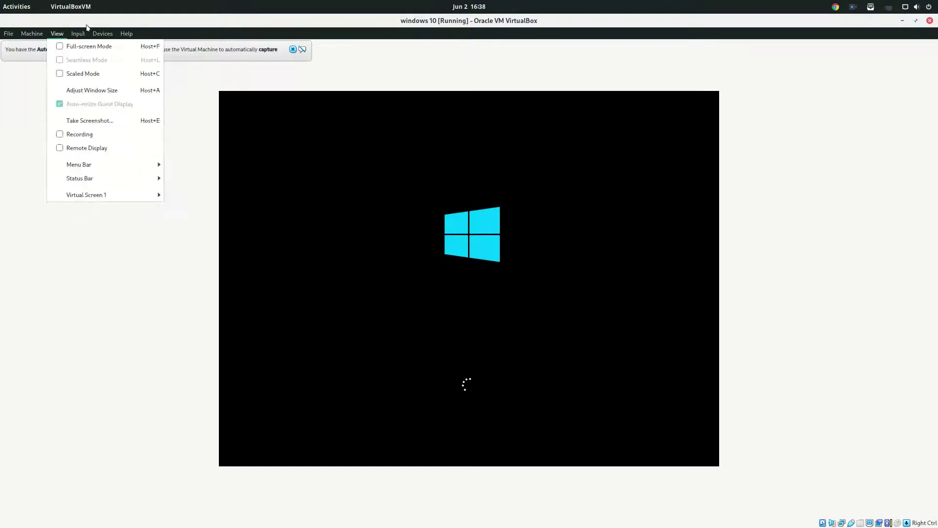
pyautogui.moveTo(108, 41)
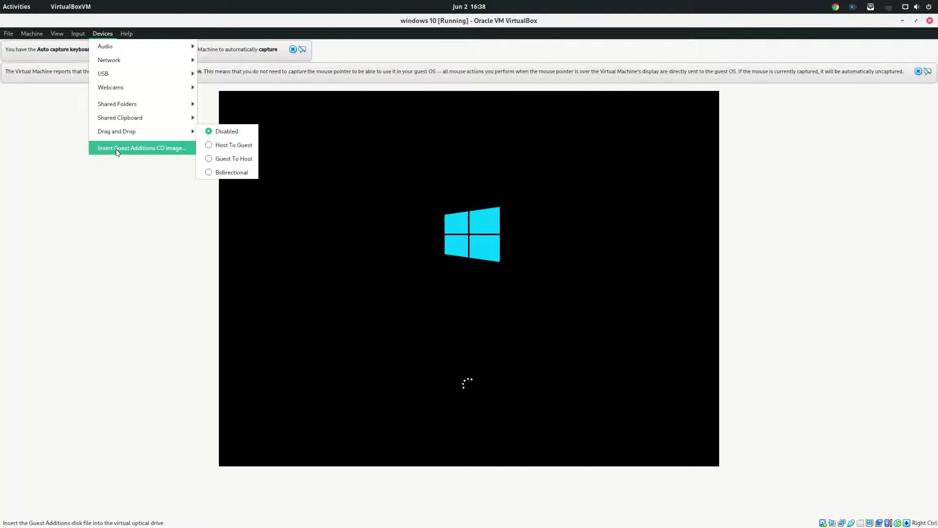
pyautogui.moveTo(128, 64)
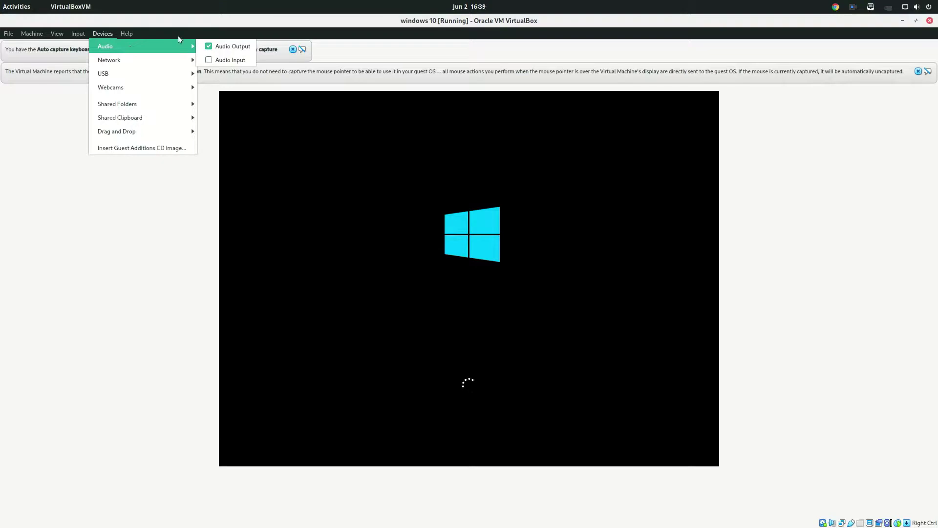
# - Power off the windows 10 machine through File > Close > Power off the machine
pyautogui.click(8, 33)
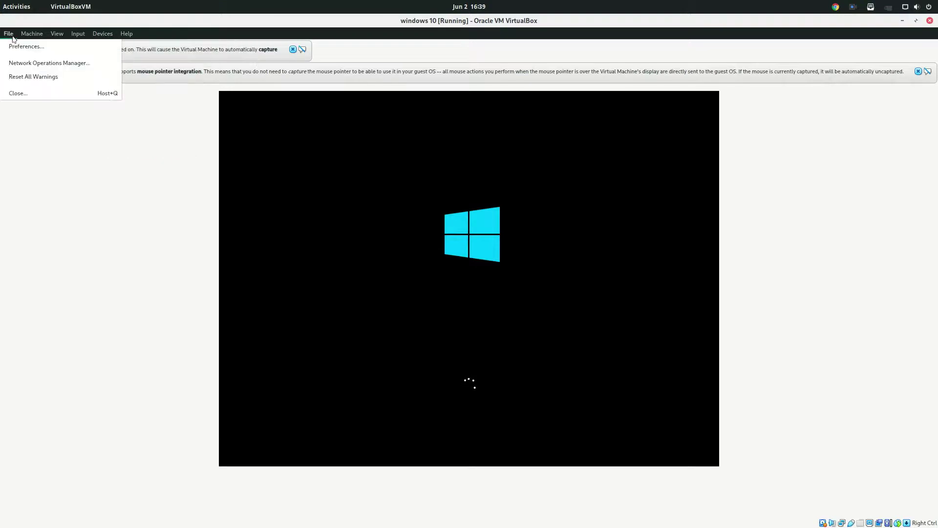
pyautogui.click(19, 92)
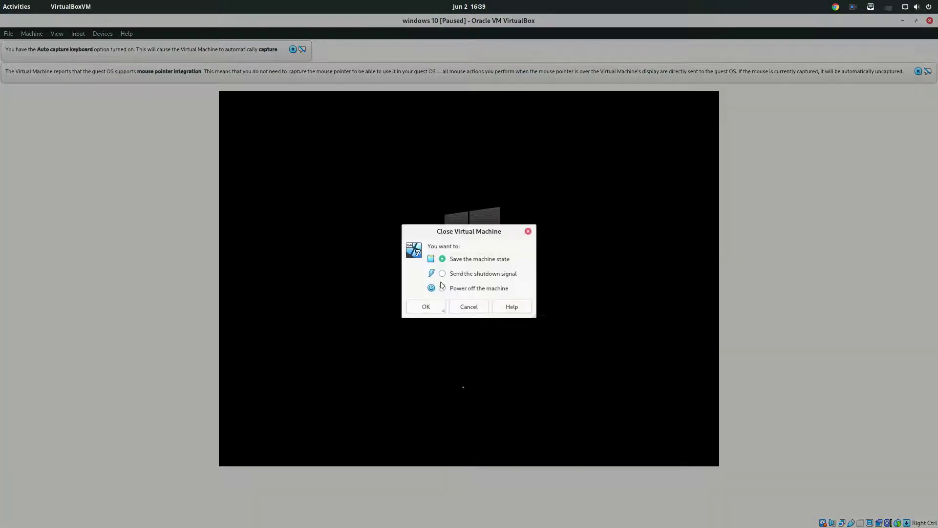
pyautogui.click(442, 289)
pyautogui.click(429, 305)
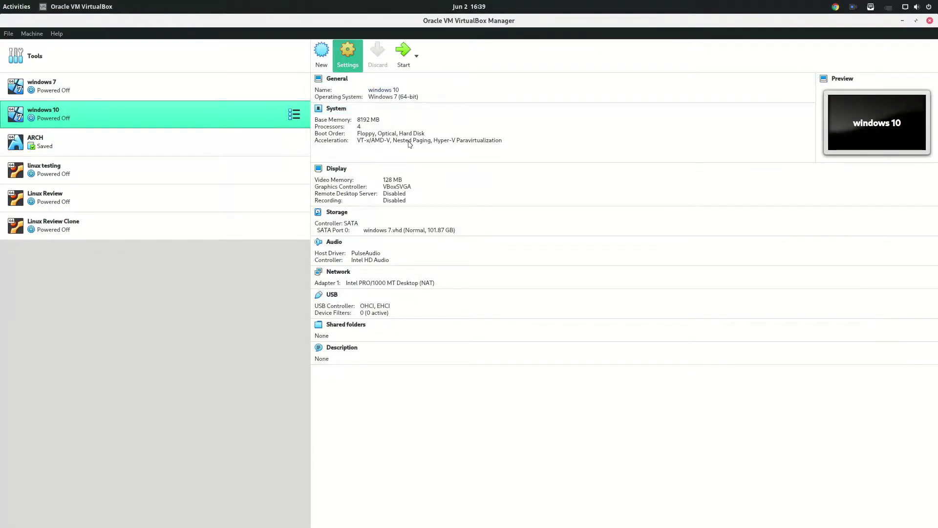
pyautogui.hotkey('ctrl', 's')
# - On the Storage page, add an optical drive to Controller: SATA and add the Win10_2004 ISO to the disc list
pyautogui.click(334, 219)
pyautogui.click(337, 203)
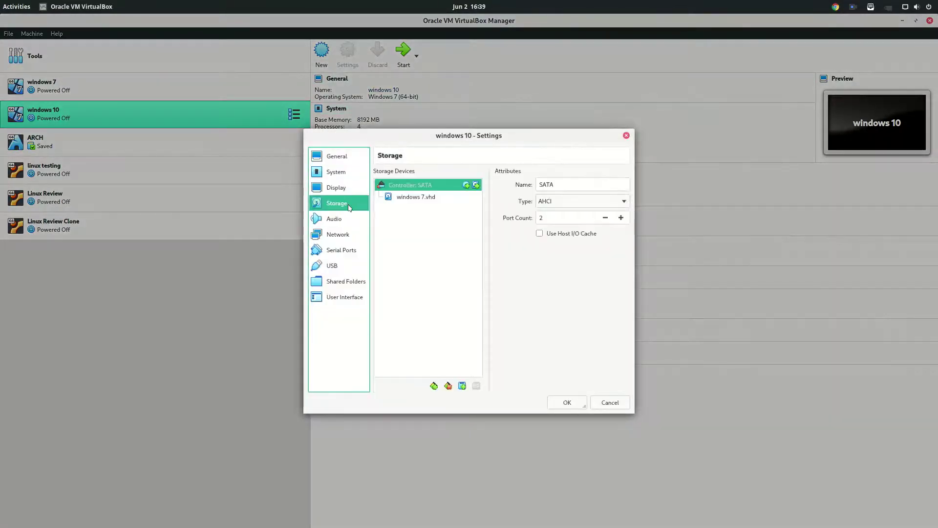
pyautogui.click(466, 185)
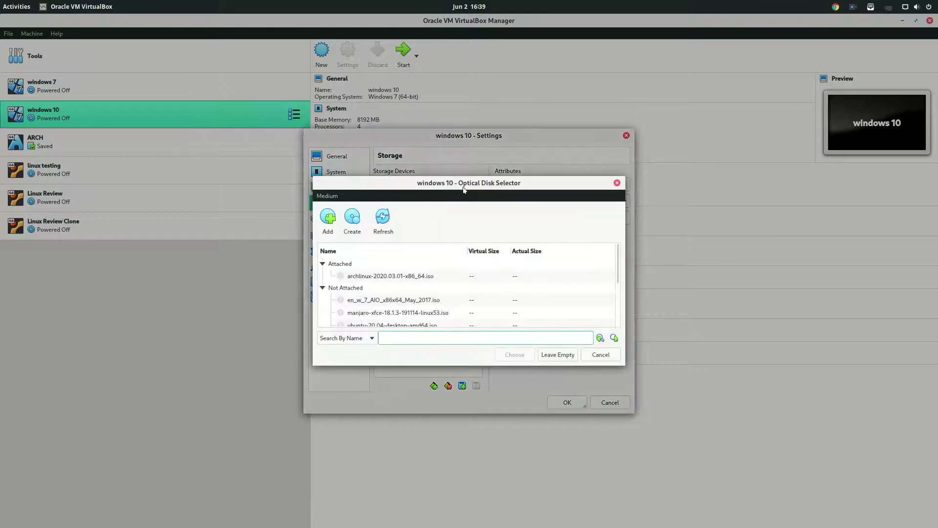
pyautogui.scroll(-3, 391, 283)
pyautogui.scroll(3, 366, 264)
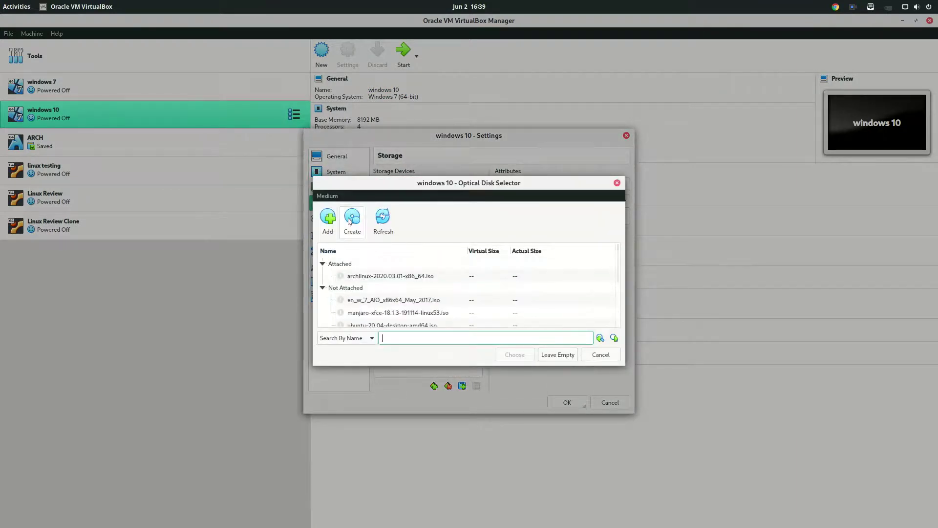
pyautogui.click(328, 217)
pyautogui.scroll(-3, 425, 280)
pyautogui.scroll(3, 427, 282)
pyautogui.click(345, 204)
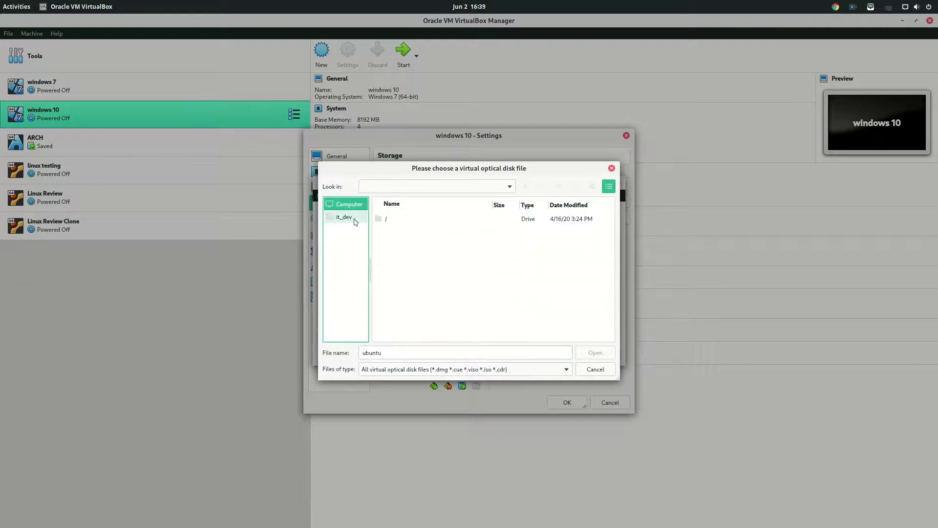
pyautogui.click(345, 217)
pyautogui.scroll(-5, 426, 268)
pyautogui.scroll(5, 441, 286)
pyautogui.scroll(-3, 439, 285)
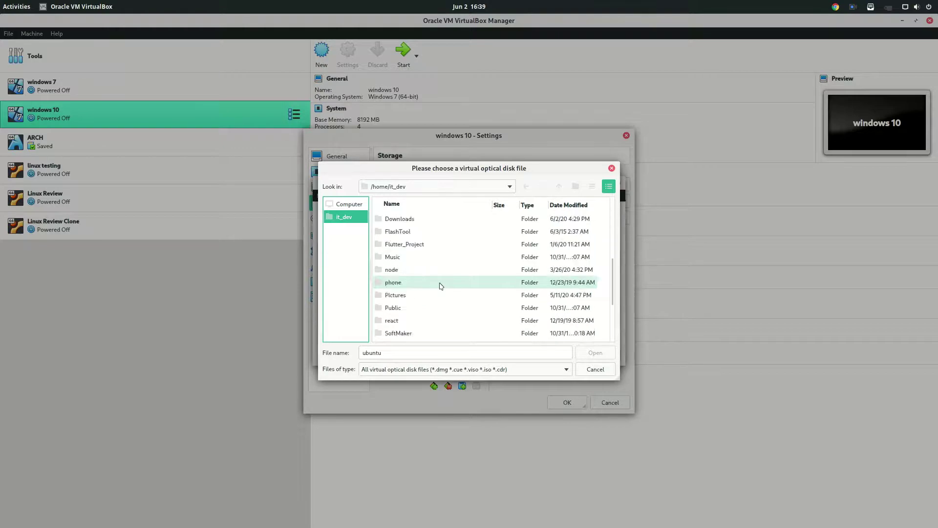
pyautogui.scroll(-3, 440, 259)
pyautogui.doubleClick(478, 328)
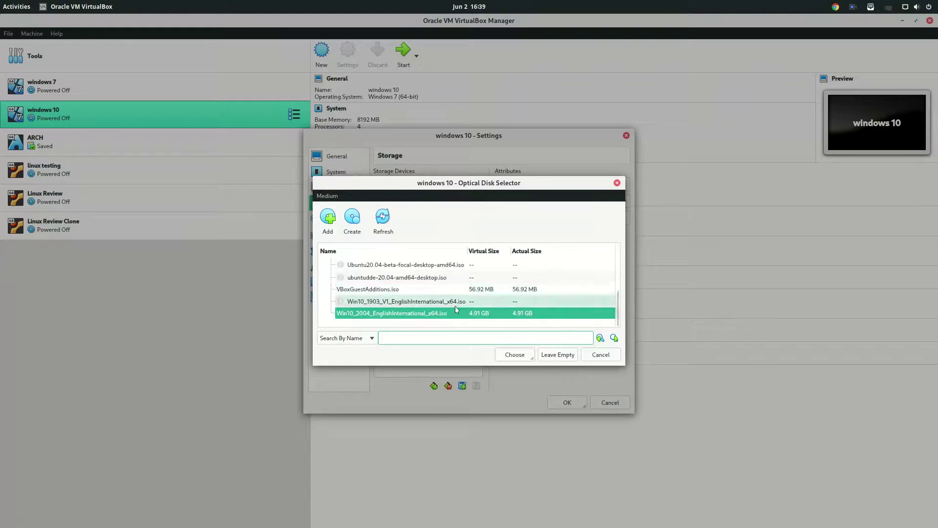
# - Attach Win10_2004_EnglishInternational_x64.iso on SATA Port 1 and save the settings
pyautogui.doubleClick(431, 316)
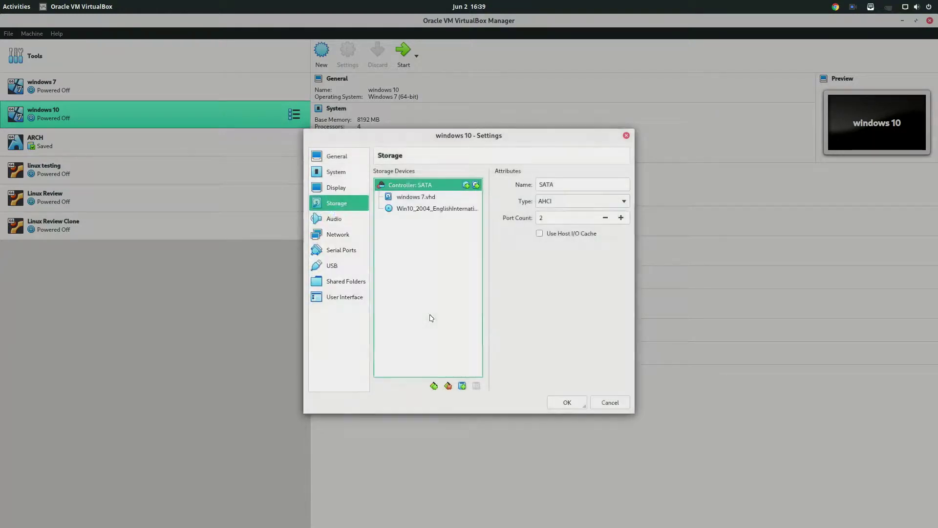
pyautogui.click(414, 209)
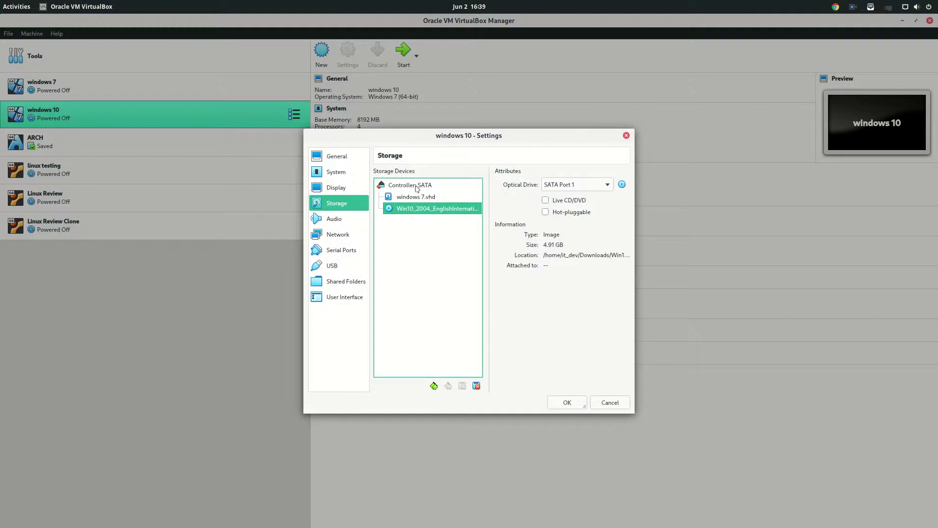
pyautogui.moveTo(418, 198); pyautogui.dragTo(423, 211)
pyautogui.click(423, 210)
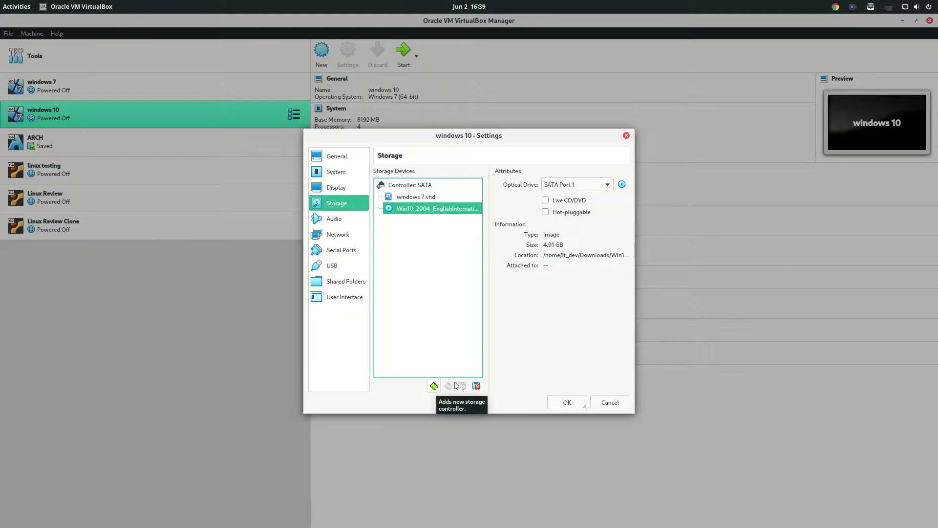
pyautogui.click(555, 405)
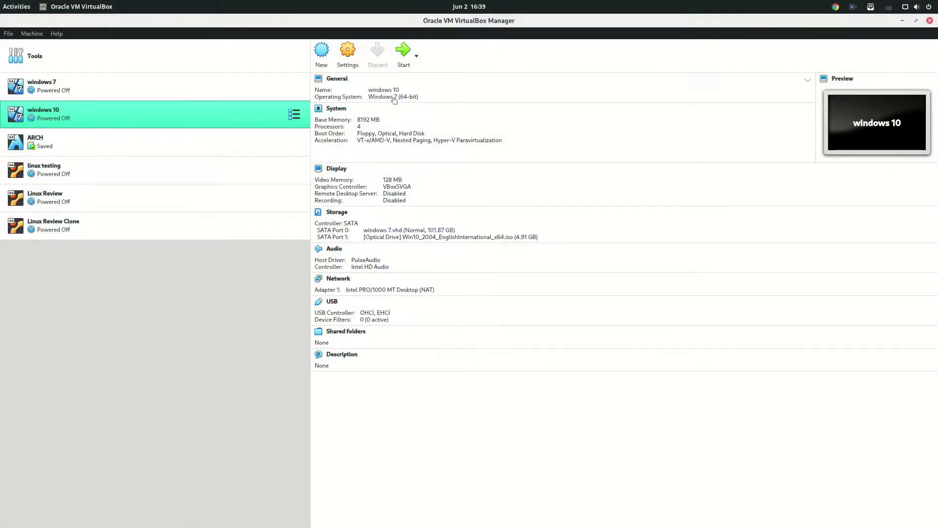
# - Start the windows 10 machine and boot it from the Windows installation disc
pyautogui.click(404, 54)
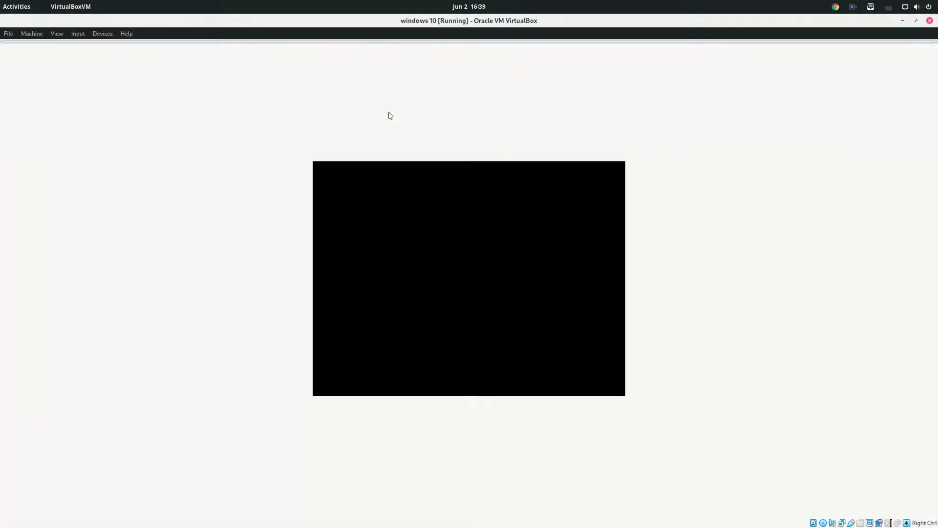
pyautogui.click(100, 35)
pyautogui.moveTo(103, 46)
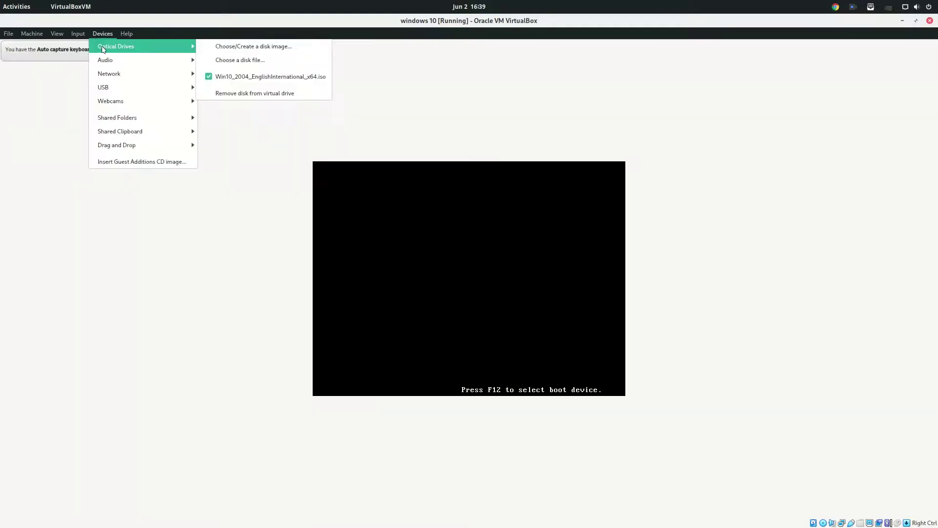
pyautogui.click(228, 77)
pyautogui.press('Return')
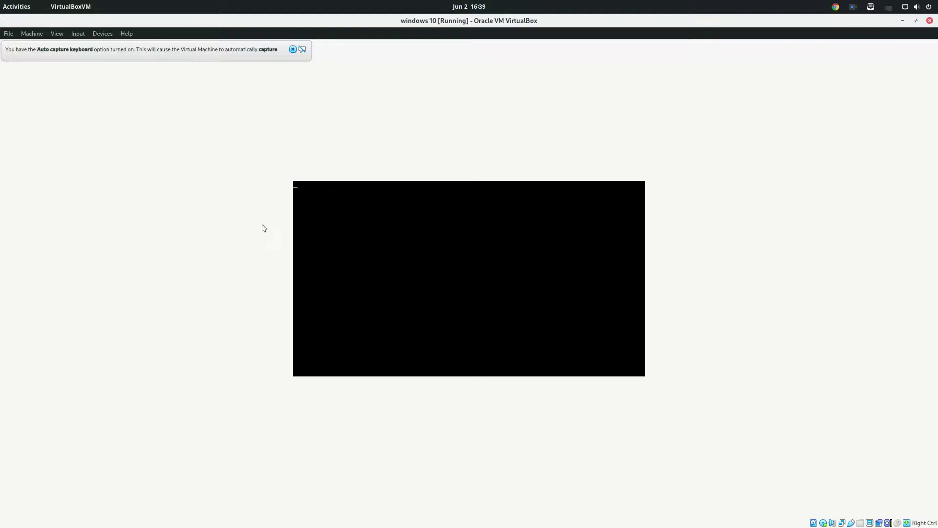
# - Dismiss the auto-capture notice and confirm the Win10 ISO is in the optical drive
pyautogui.click(293, 50)
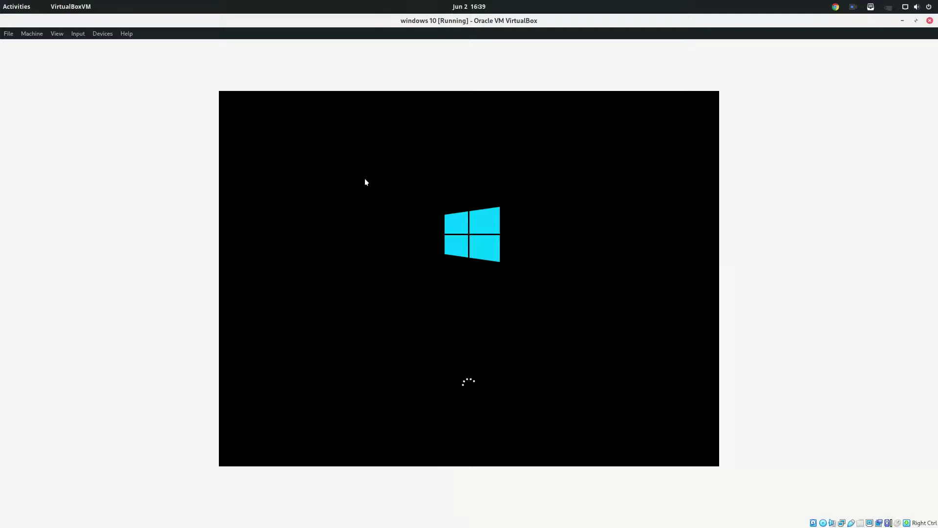
pyautogui.click(103, 33)
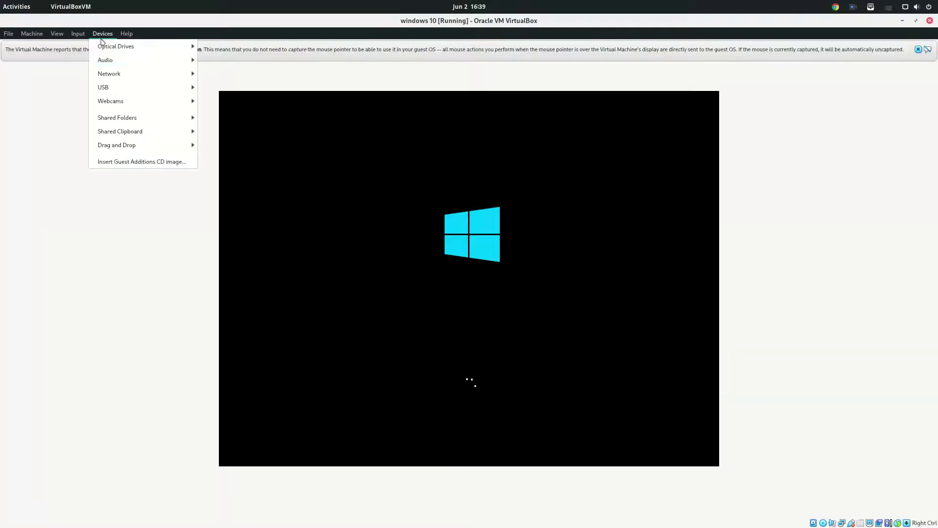
pyautogui.moveTo(147, 49)
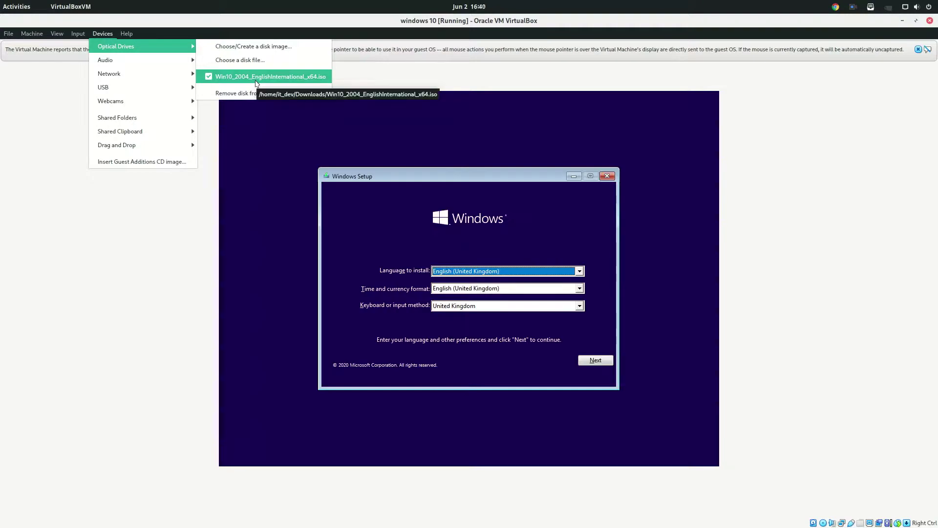
pyautogui.click(257, 185)
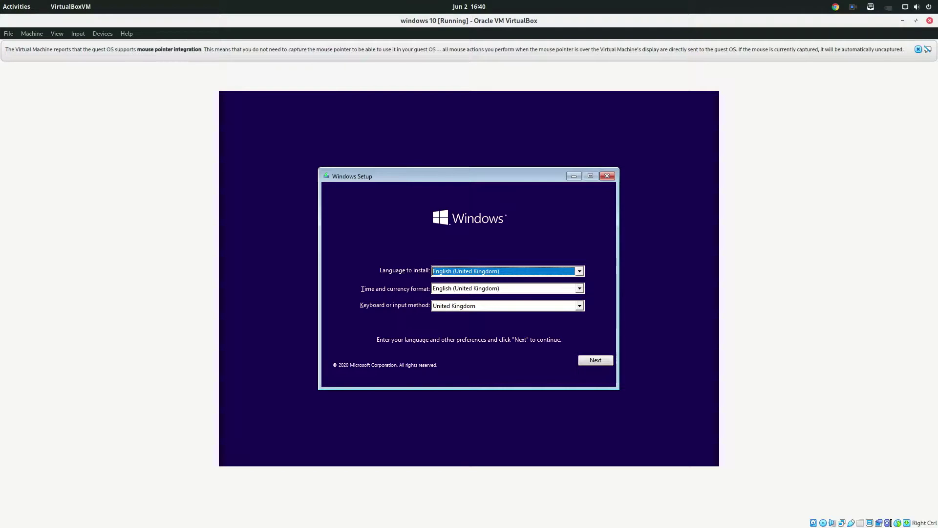
# - Choose United States-International keyboard and Indonesian (Indonesia) time and currency format, then continue
pyautogui.click(548, 303)
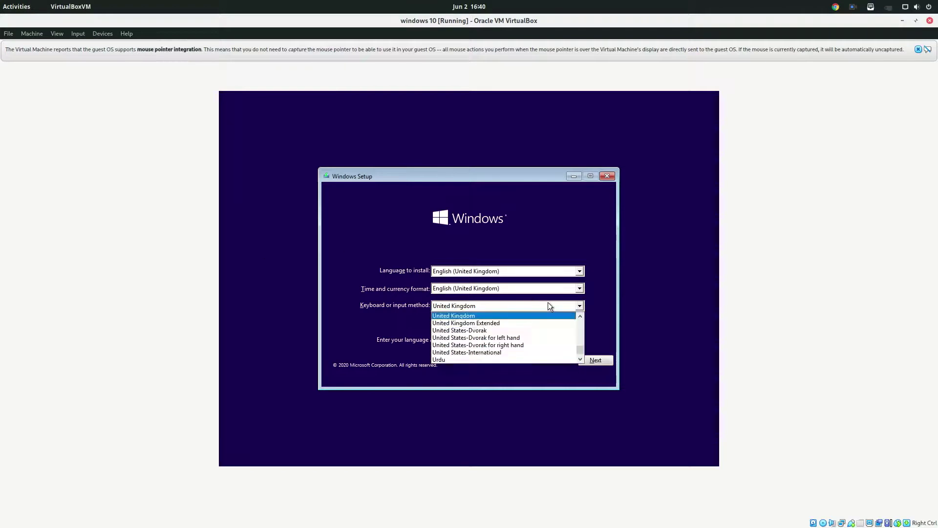
pyautogui.click(523, 352)
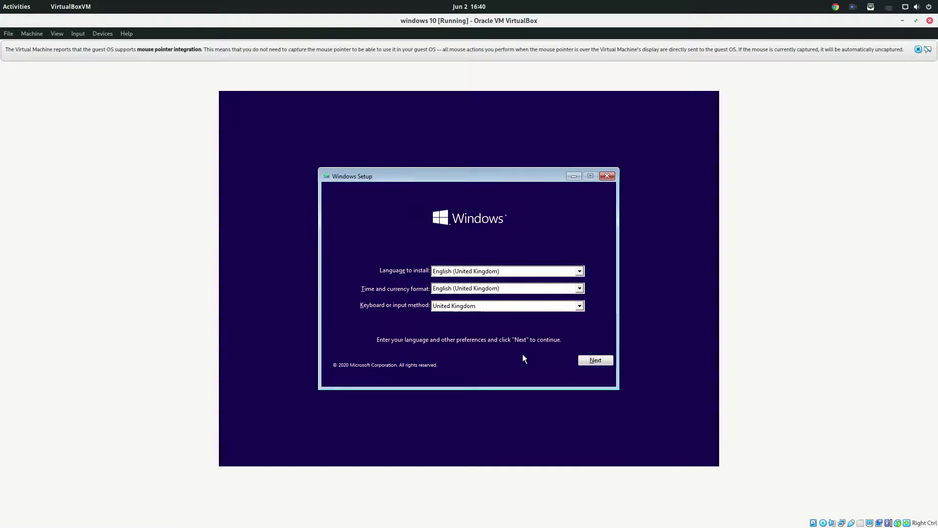
pyautogui.click(550, 292)
pyautogui.scroll(-5, 541, 318)
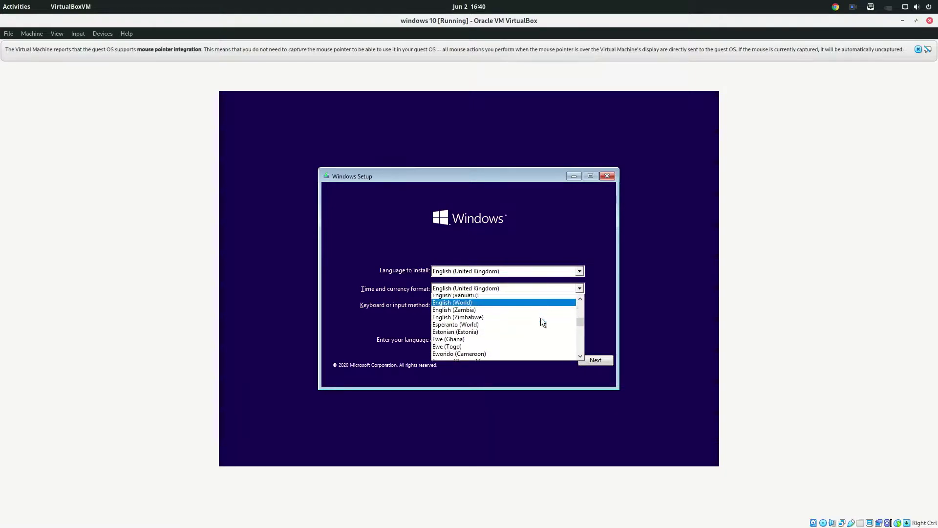
pyautogui.scroll(-15, 543, 329)
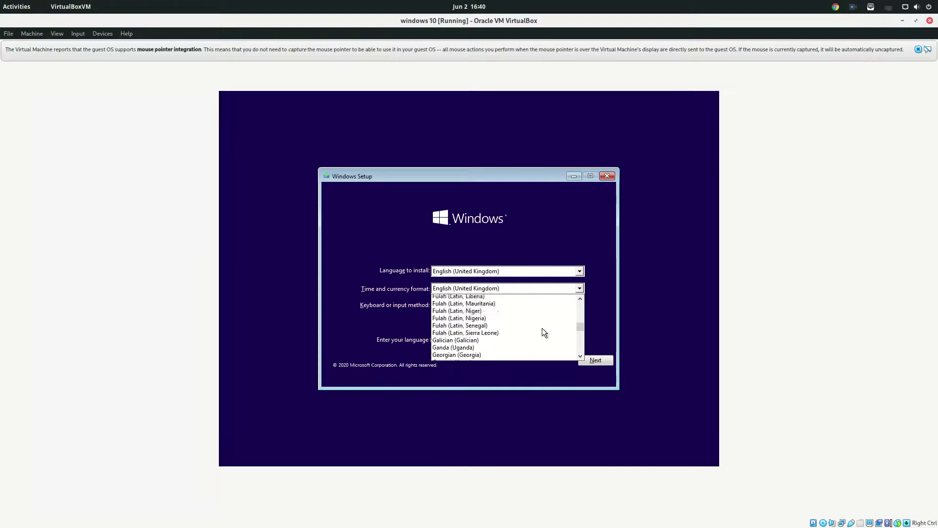
pyautogui.scroll(-5, 541, 328)
pyautogui.click(511, 349)
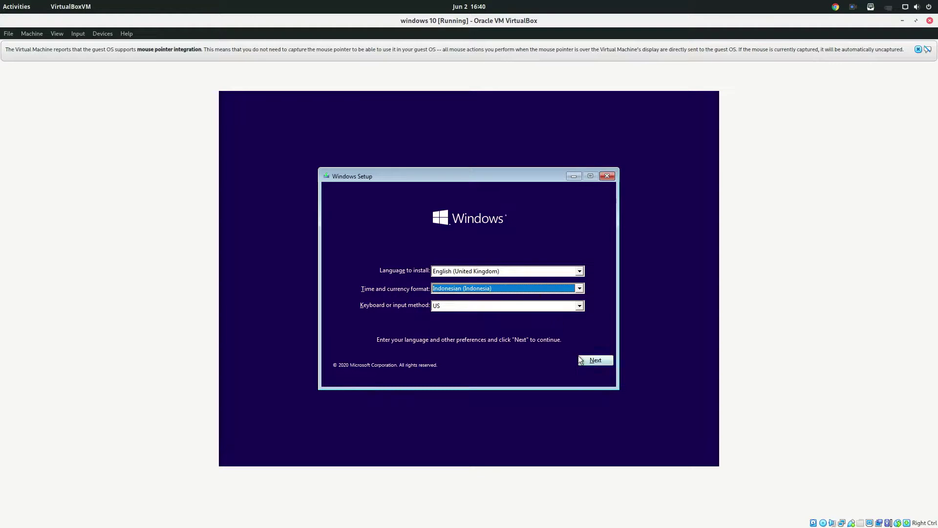
pyautogui.click(598, 361)
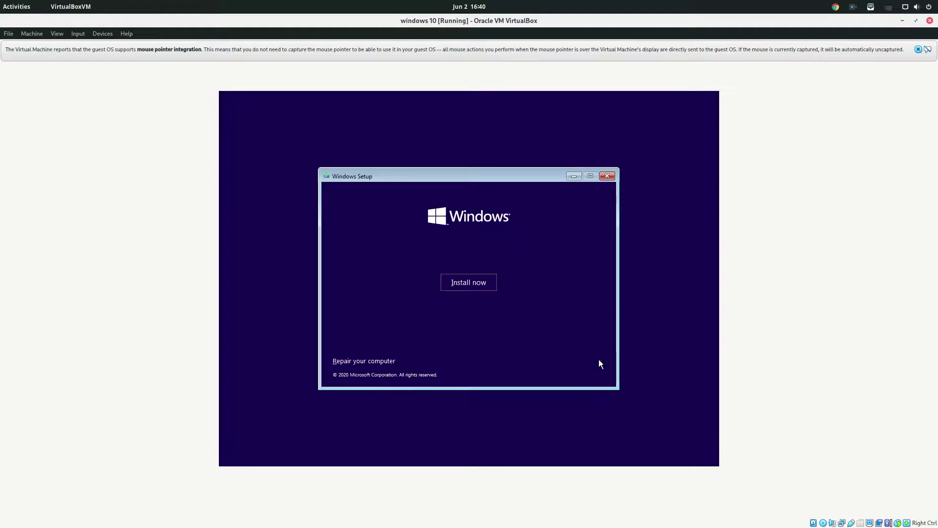
# - Begin installation without a product key, select Windows 10 Pro as the edition, and continue
pyautogui.click(470, 286)
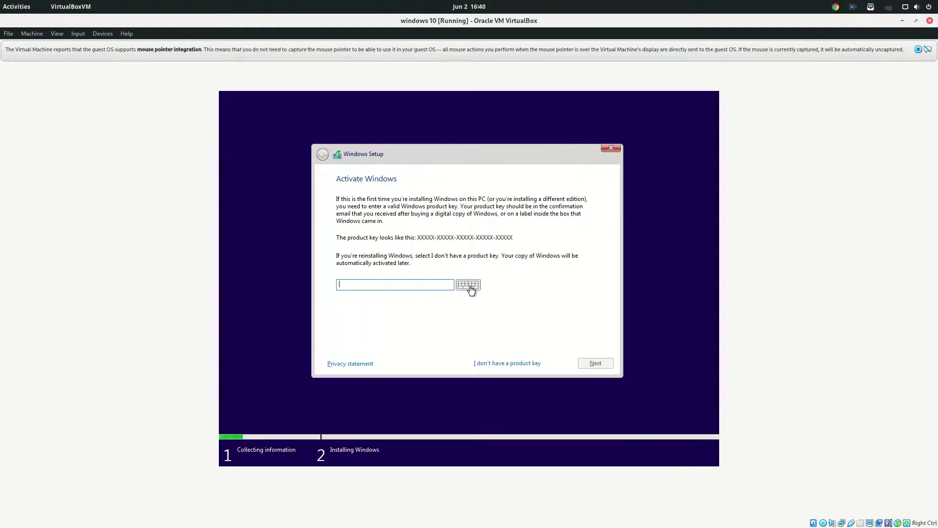
pyautogui.click(512, 363)
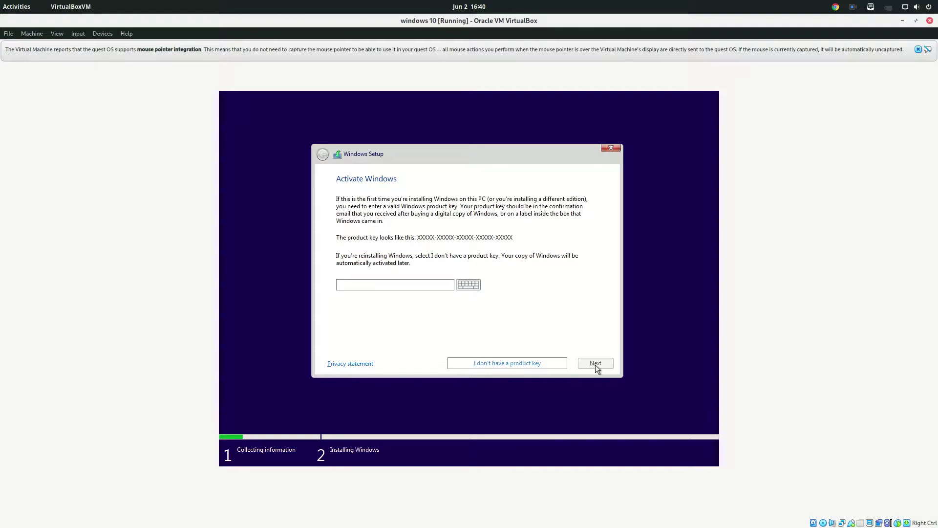
pyautogui.click(525, 363)
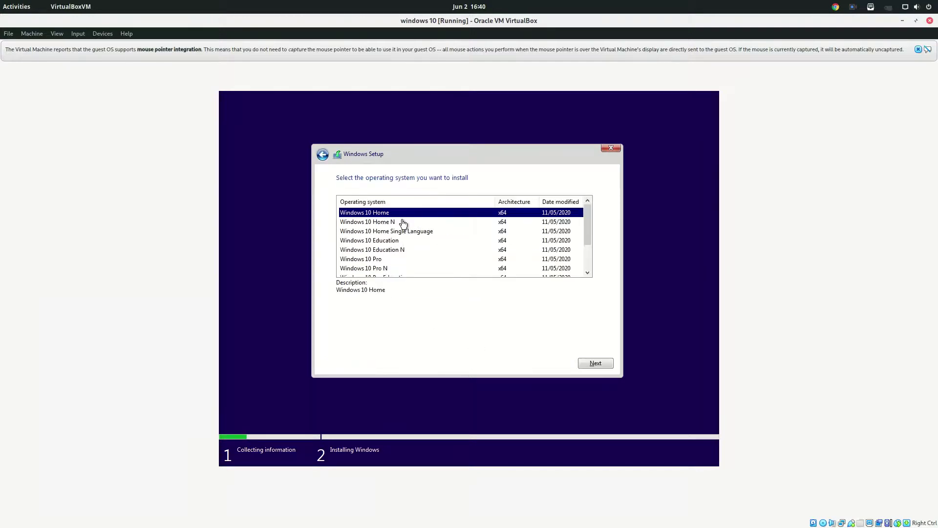
pyautogui.click(404, 222)
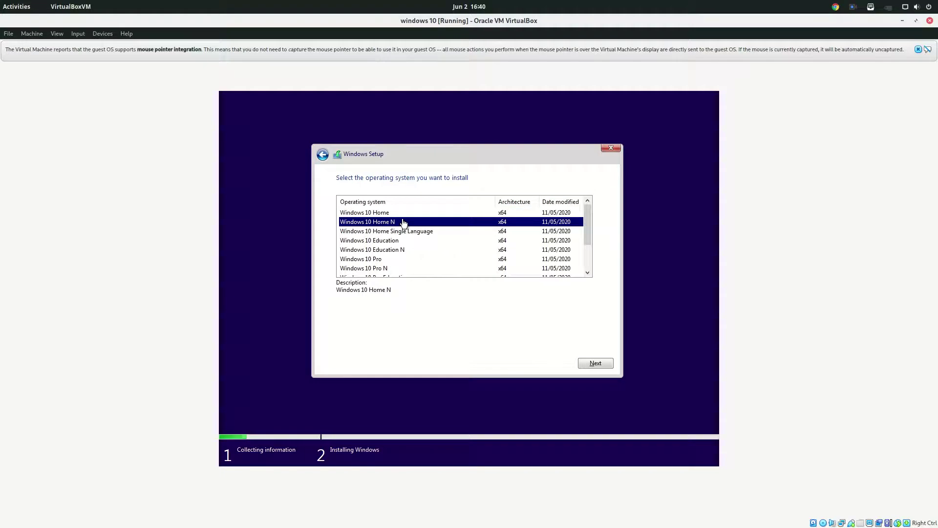
pyautogui.click(434, 260)
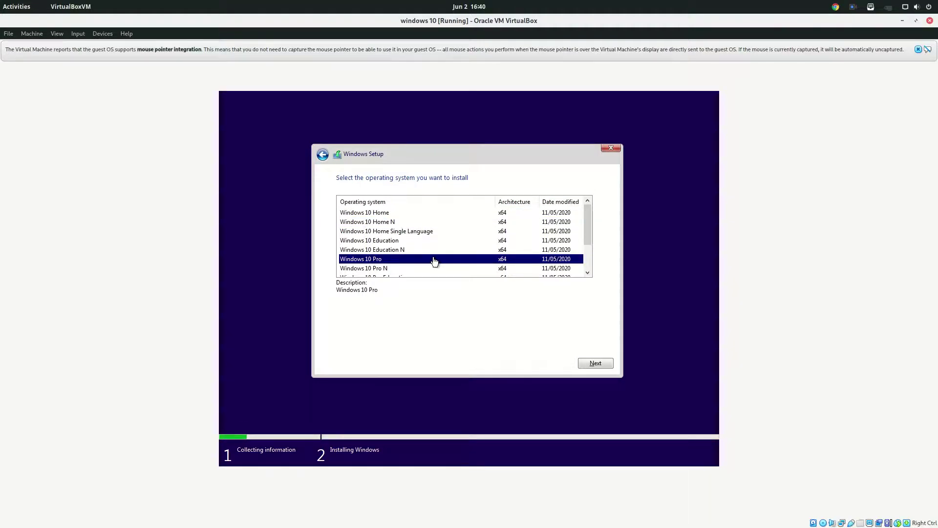
pyautogui.scroll(-2, 434, 262)
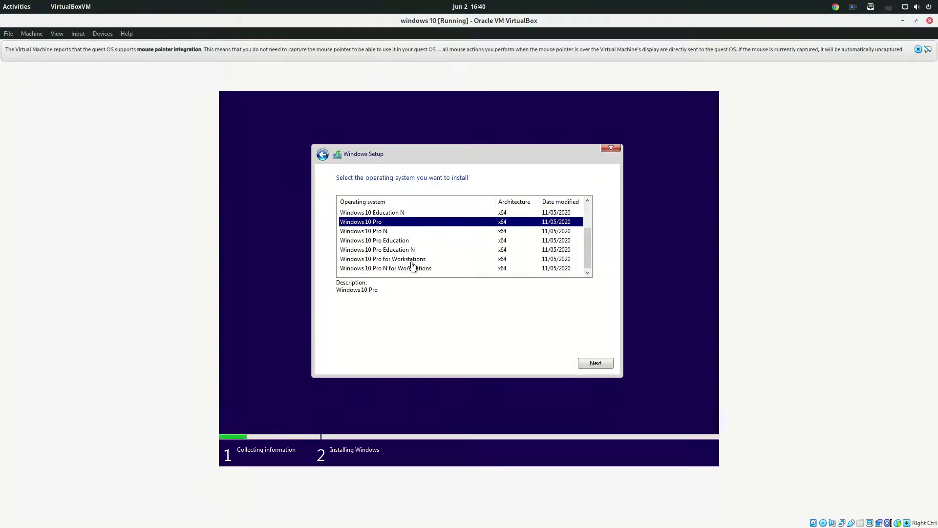
pyautogui.scroll(2, 450, 241)
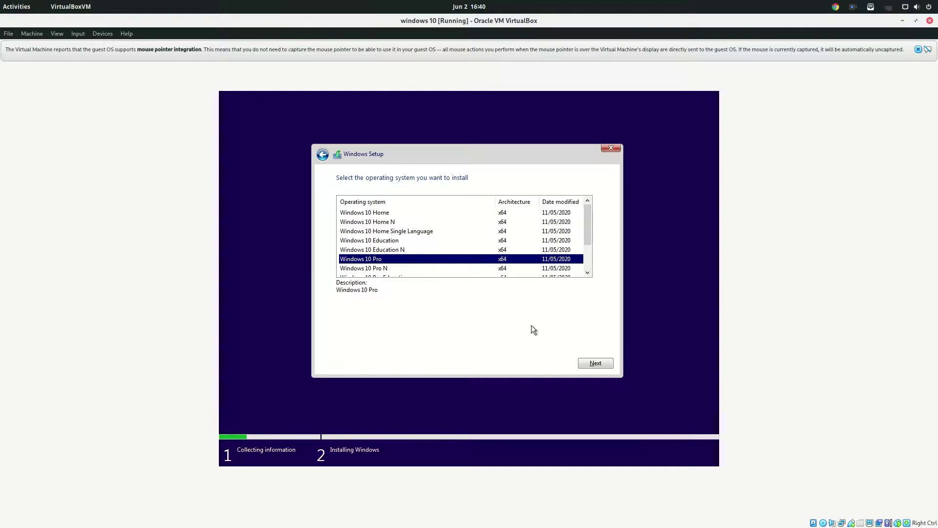
pyautogui.click(596, 366)
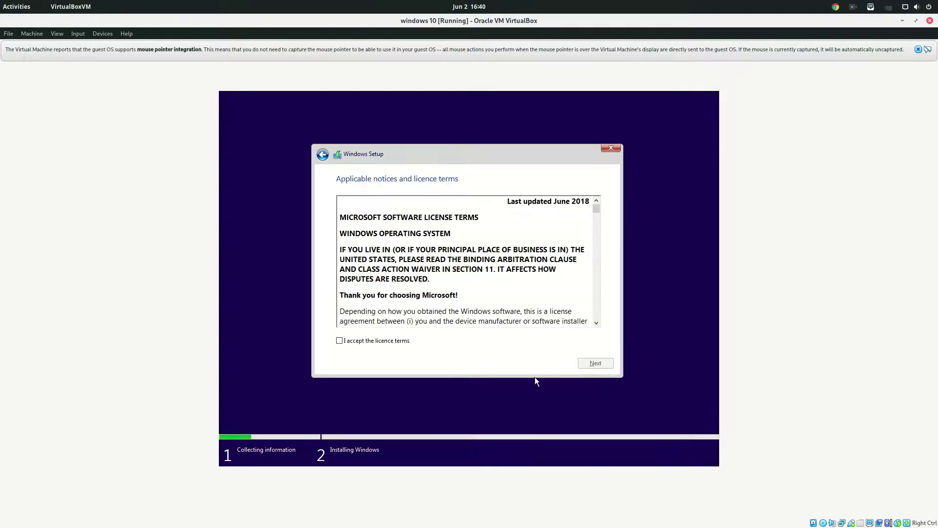
# - Accept the Windows licence terms and choose Custom: Install Windows only (advanced)
pyautogui.click(353, 342)
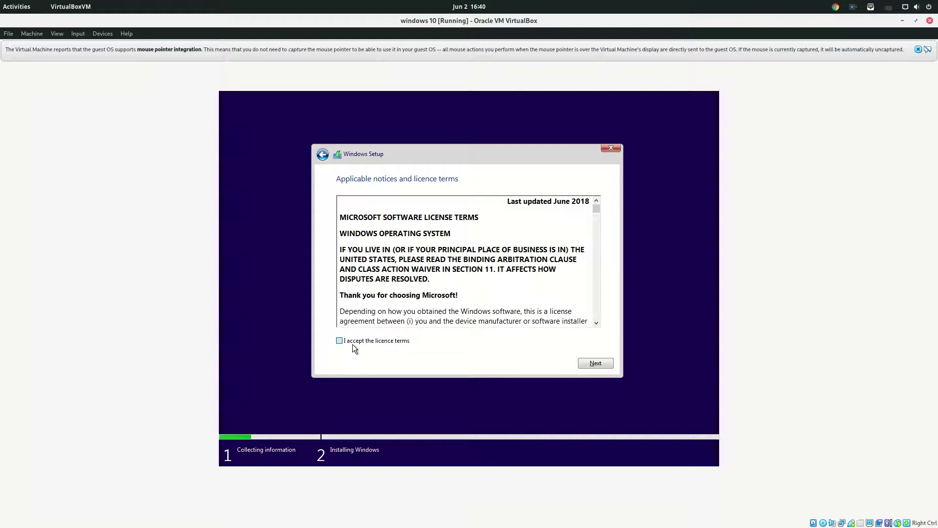
pyautogui.click(585, 363)
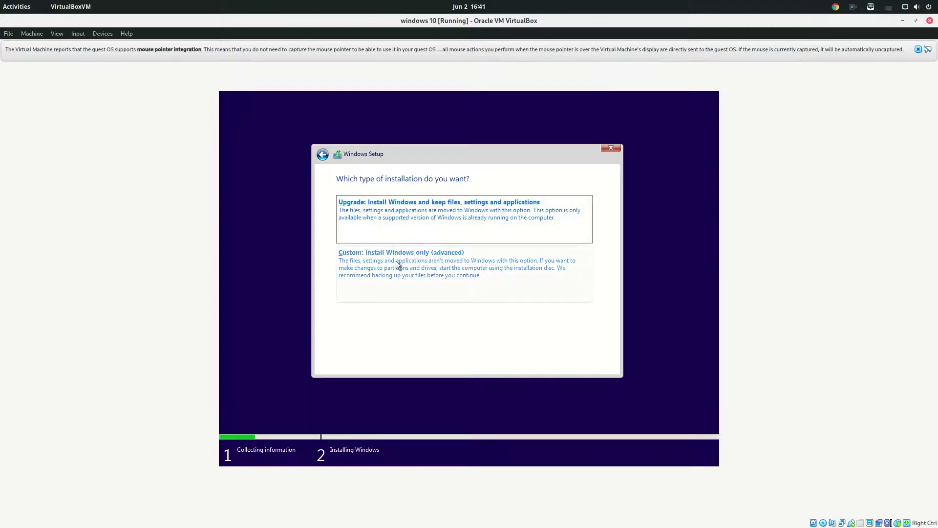
pyautogui.click(378, 267)
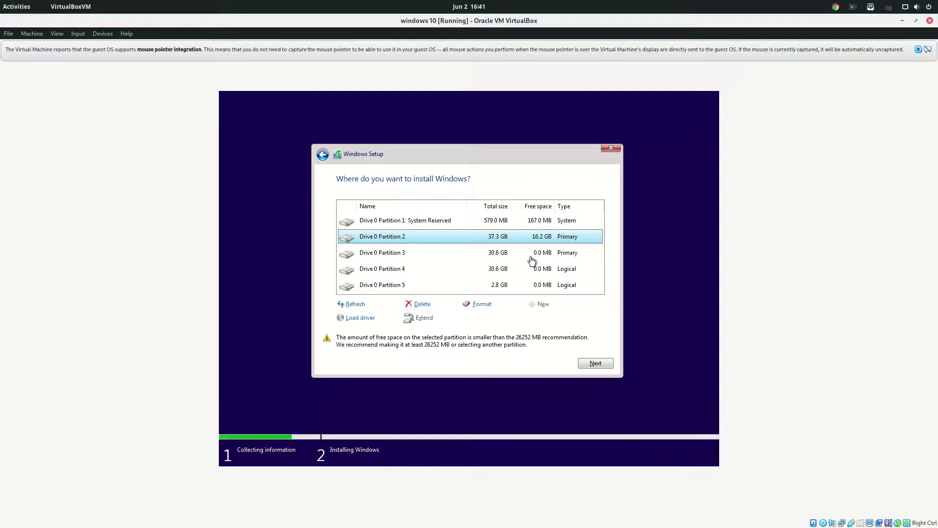
# - Inspect the Drive 0 partitions, reselect Partition 2, then return to the installation type choice
pyautogui.click(490, 258)
pyautogui.click(492, 269)
pyautogui.click(489, 284)
pyautogui.click(498, 242)
pyautogui.click(491, 258)
pyautogui.click(503, 243)
pyautogui.click(517, 223)
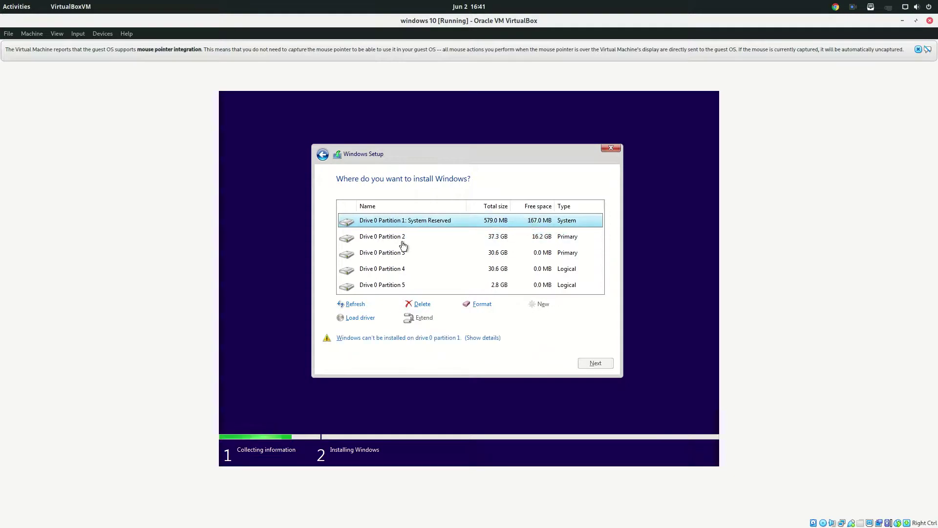
pyautogui.click(435, 237)
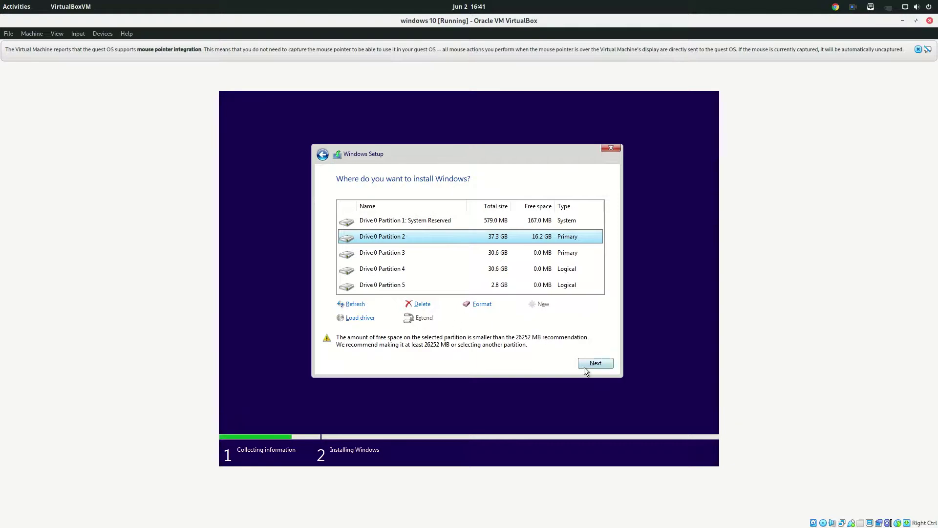
pyautogui.click(323, 154)
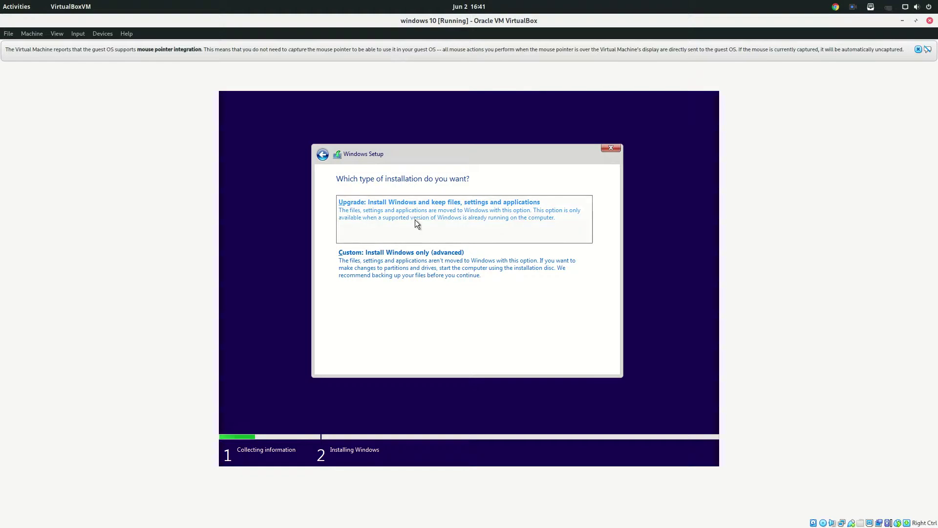
# - Try the Upgrade option, leave the compatibility report, and choose the Custom install instead
pyautogui.click(415, 219)
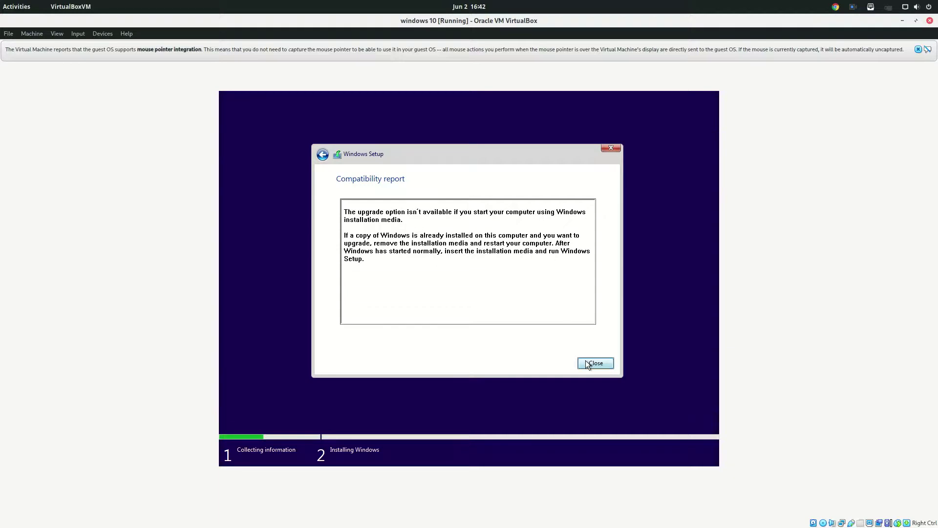
pyautogui.click(328, 162)
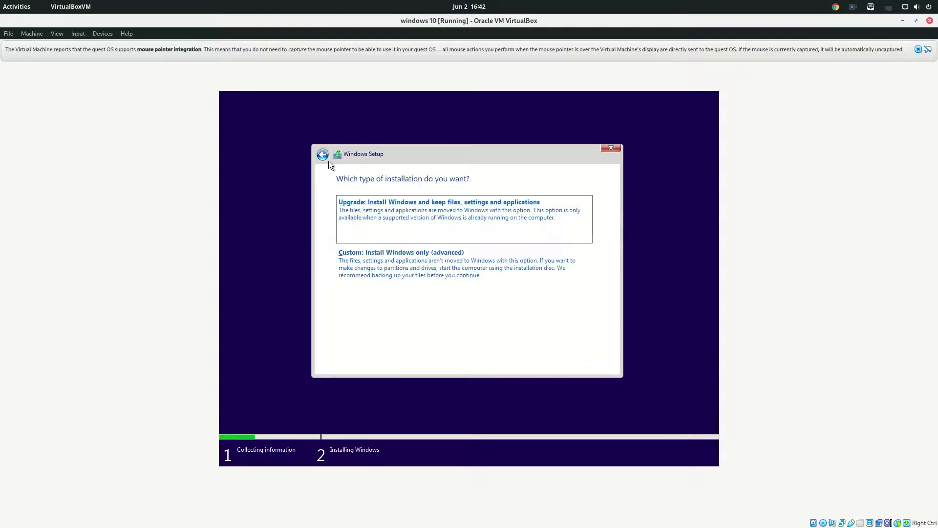
pyautogui.click(484, 264)
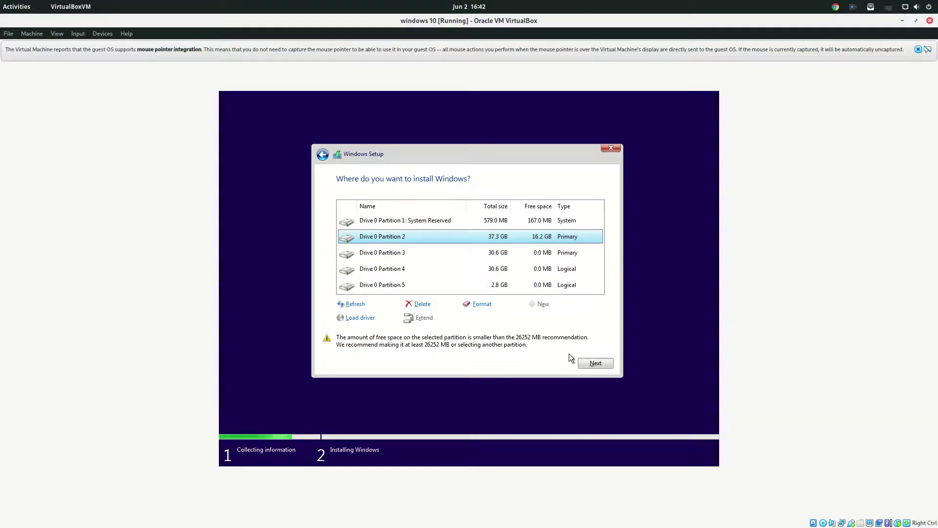
# - Install Windows onto Drive 0 Partition 2, accepting the Windows.old warning
pyautogui.click(590, 366)
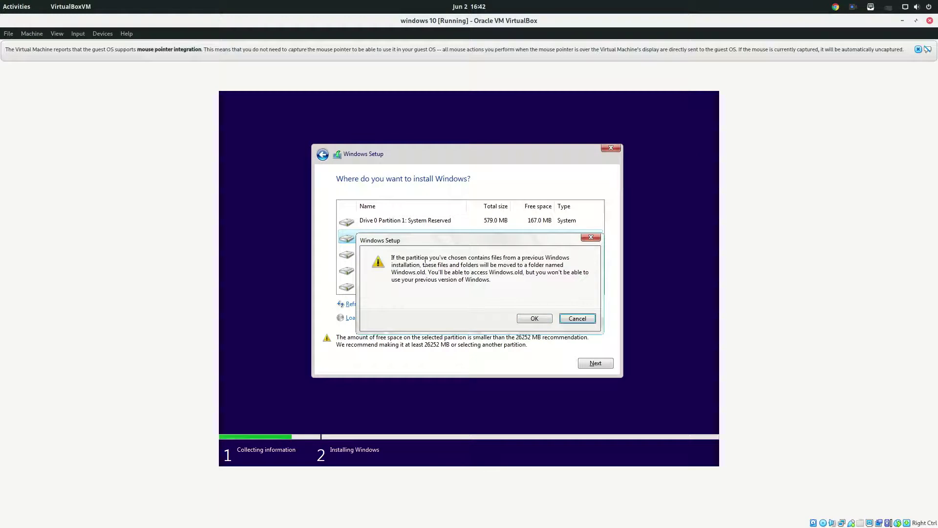
pyautogui.click(389, 275)
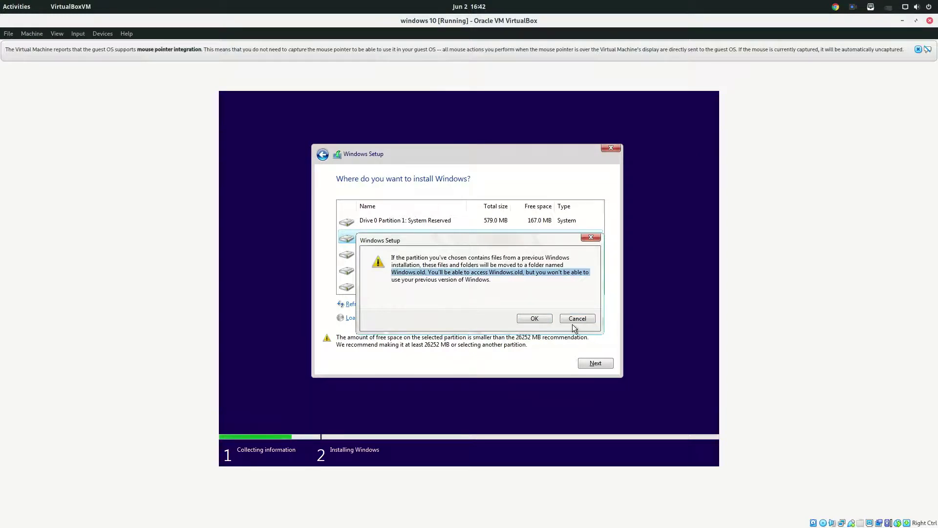
pyautogui.click(536, 318)
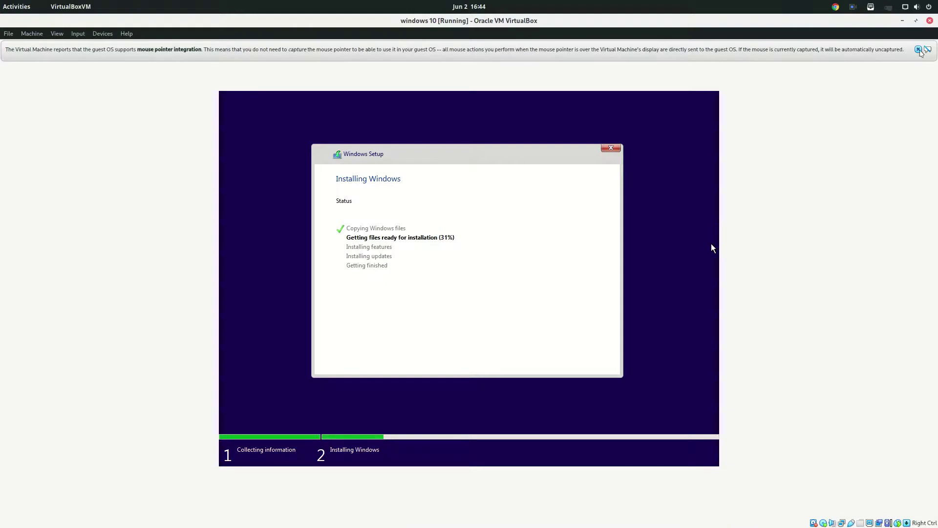
# - Dismiss the mouse-integration notice and launch the host's Files app while Windows installs
pyautogui.click(919, 50)
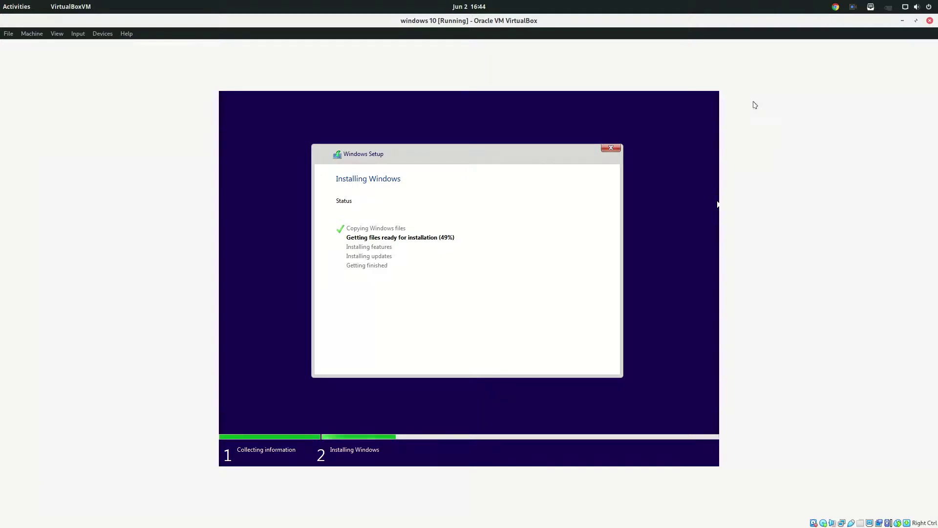
pyautogui.click(855, 7)
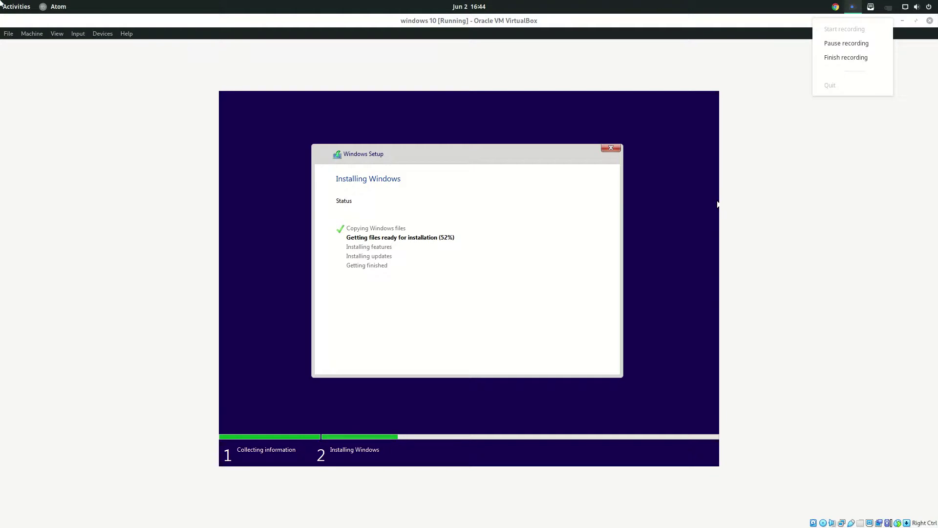
pyautogui.moveTo(1, 3)
pyautogui.click(20, 82)
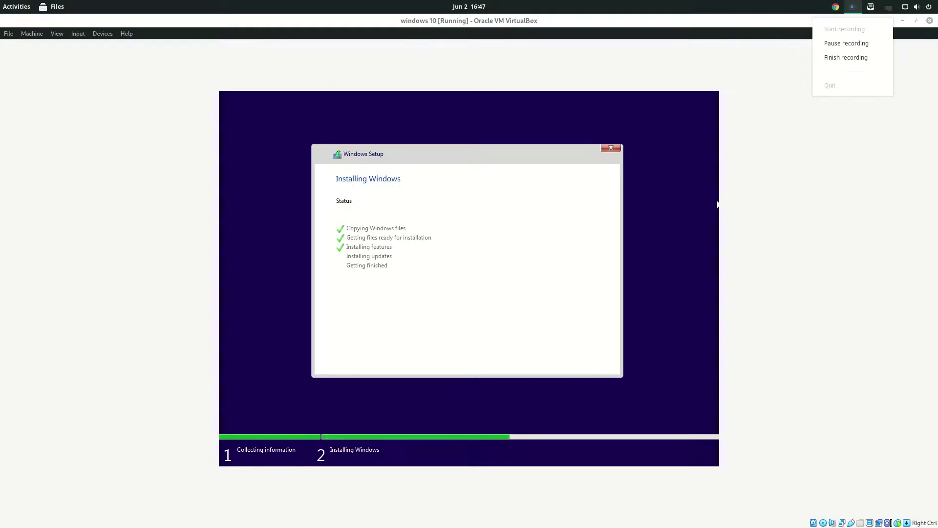
# - Turn off the host's wired network connection from the GNOME system menu
pyautogui.click(902, 8)
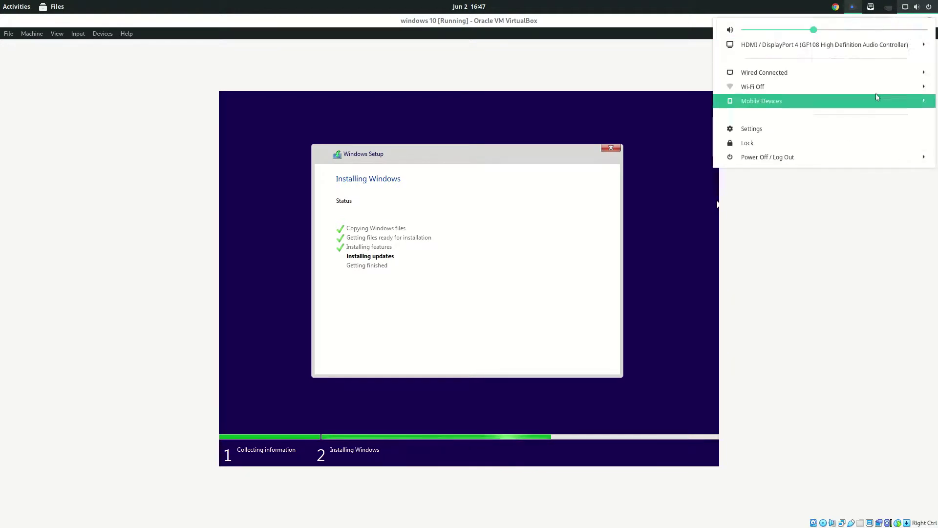
pyautogui.click(898, 71)
pyautogui.click(887, 156)
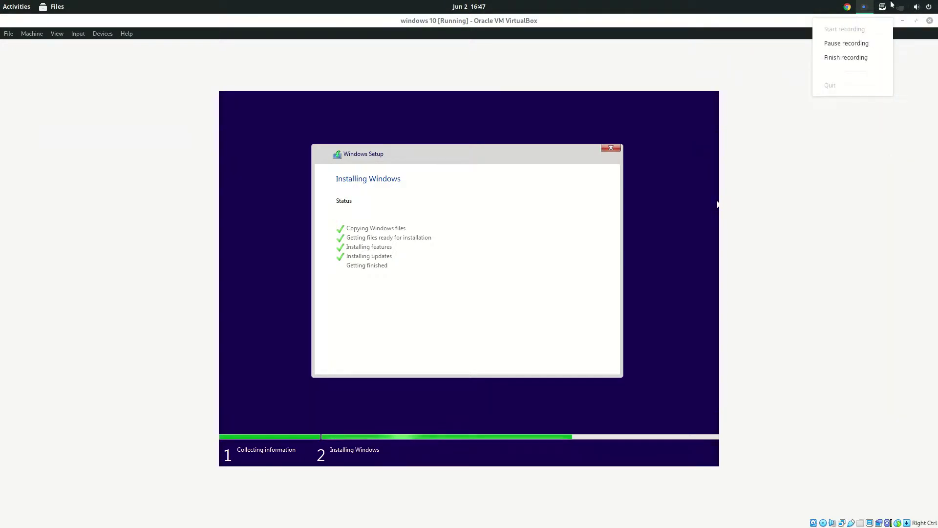
pyautogui.moveTo(884, 6)
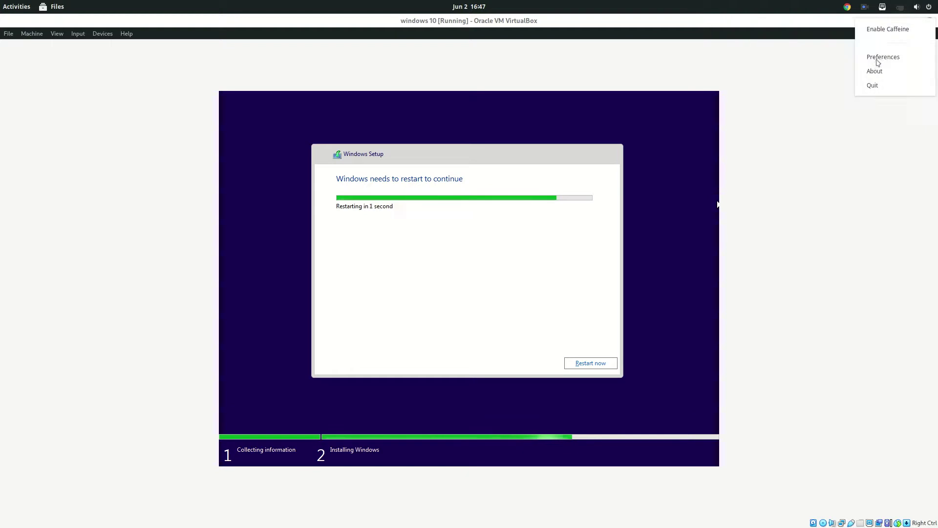
# - Connect the host to the vlan blrj wired network
pyautogui.click(913, 7)
pyautogui.click(870, 73)
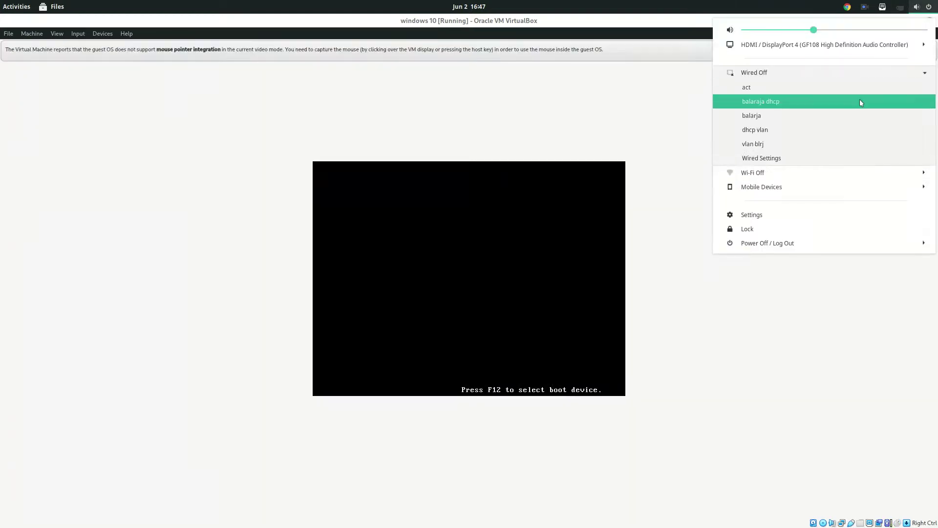
pyautogui.click(862, 143)
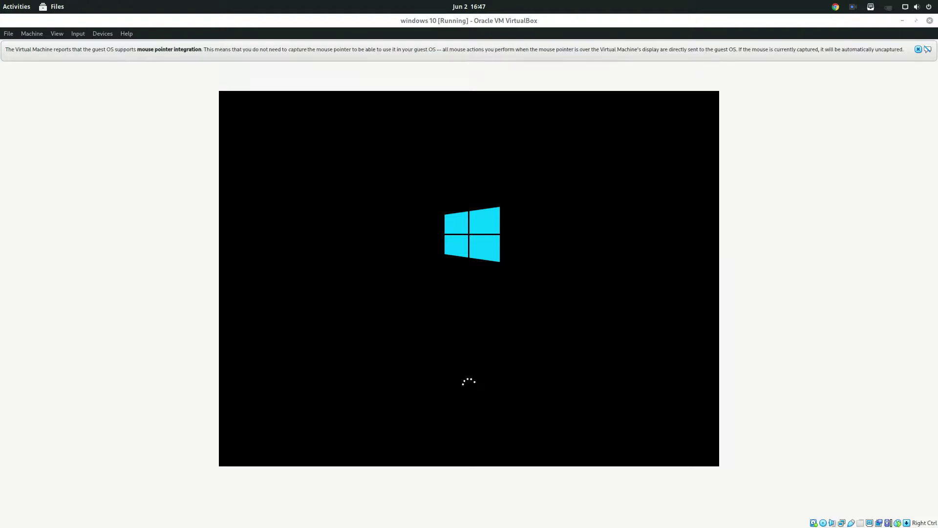
# - Eject the Win10 ISO from the VM's virtual optical drive
pyautogui.click(101, 34)
pyautogui.moveTo(142, 48)
pyautogui.click(205, 76)
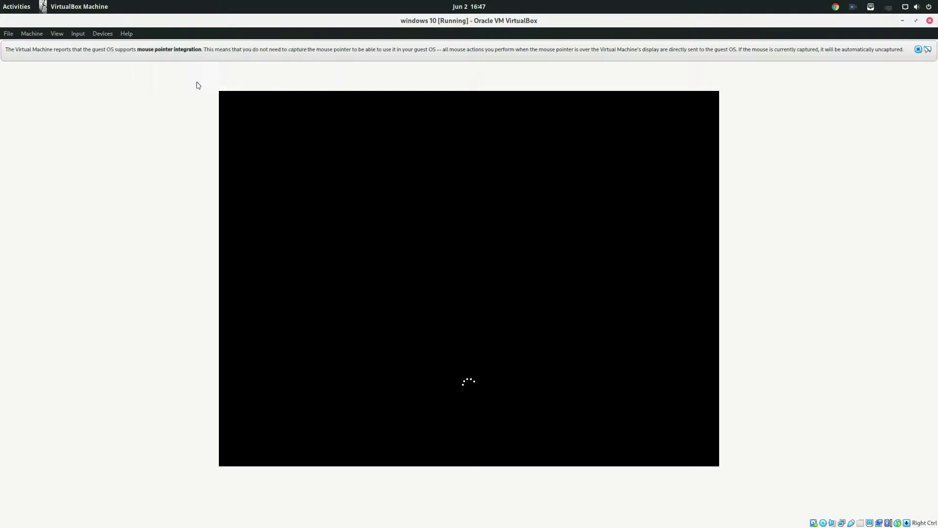
# - Confirm the optical drive is empty, halt the boot countdown, and boot the first Windows 10 entry
pyautogui.click(107, 36)
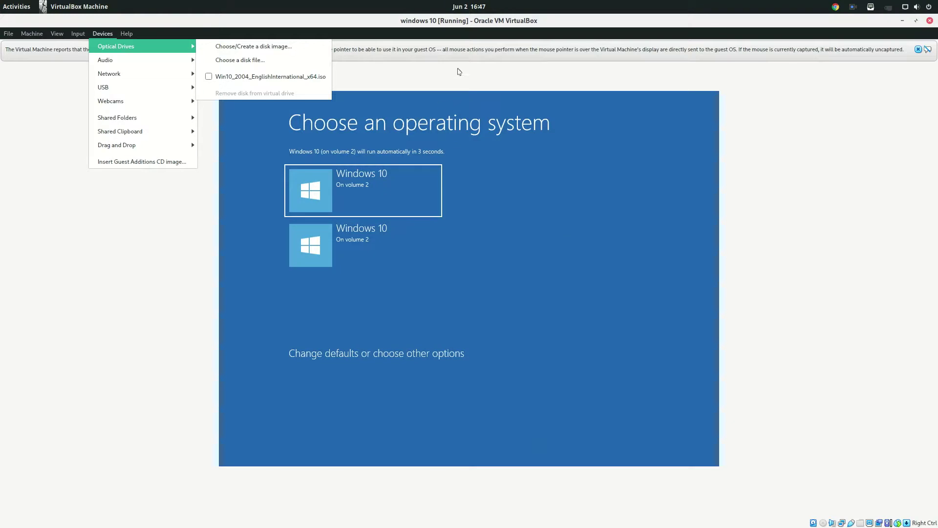
pyautogui.click(460, 72)
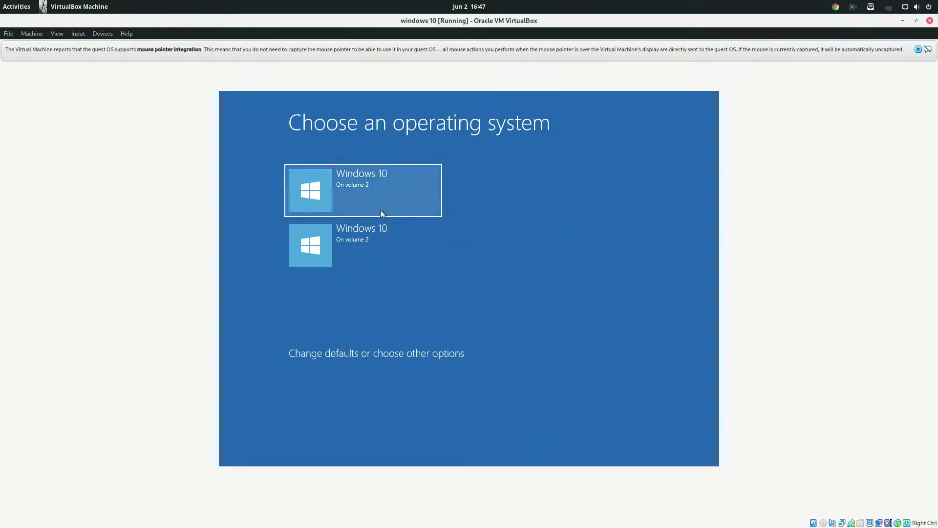
pyautogui.click(369, 192)
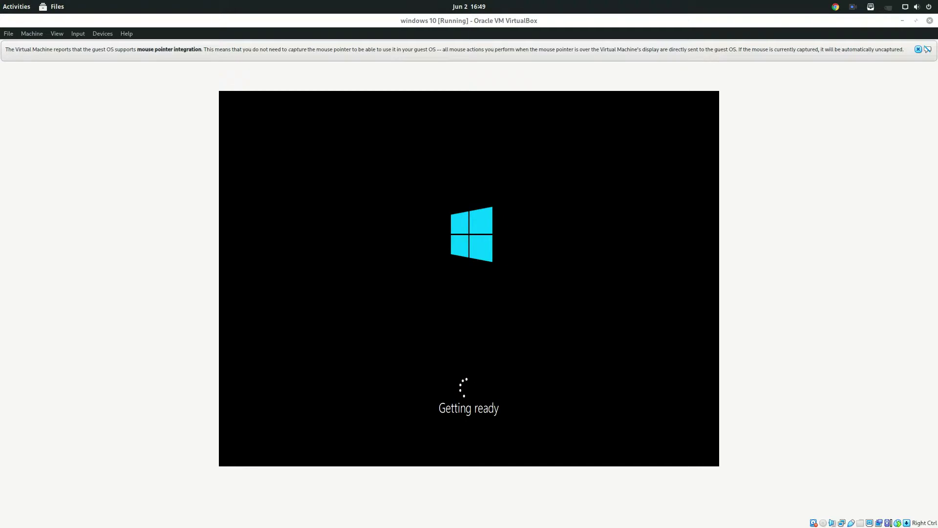
# - Dismiss the mouse pointer integration notification bar while Windows boots
pyautogui.click(919, 49)
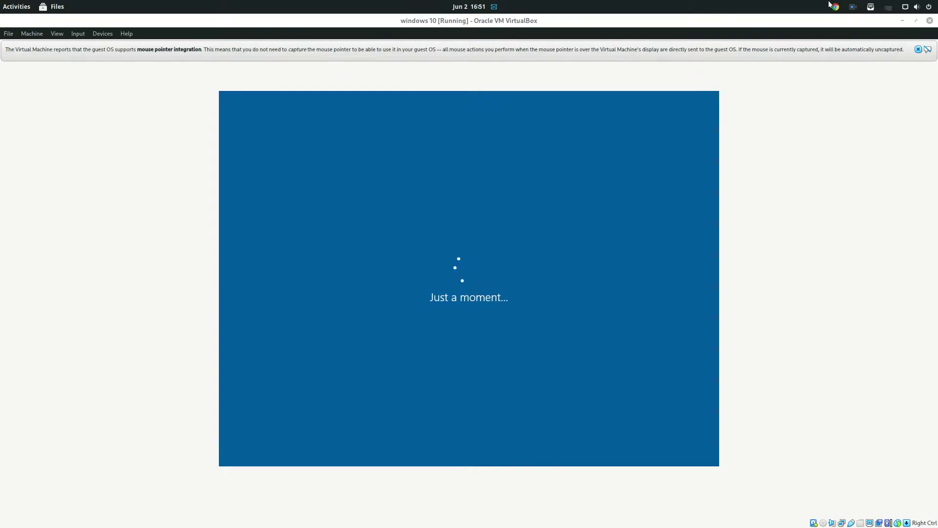
pyautogui.click(919, 49)
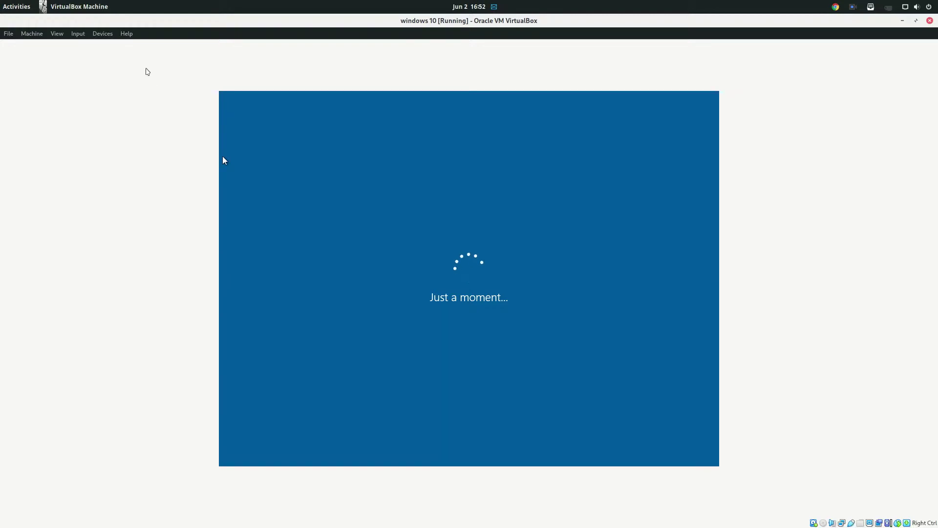
# - Review the VM's System Motherboard and Processor settings, then close Settings without changes
pyautogui.click(32, 34)
pyautogui.click(40, 46)
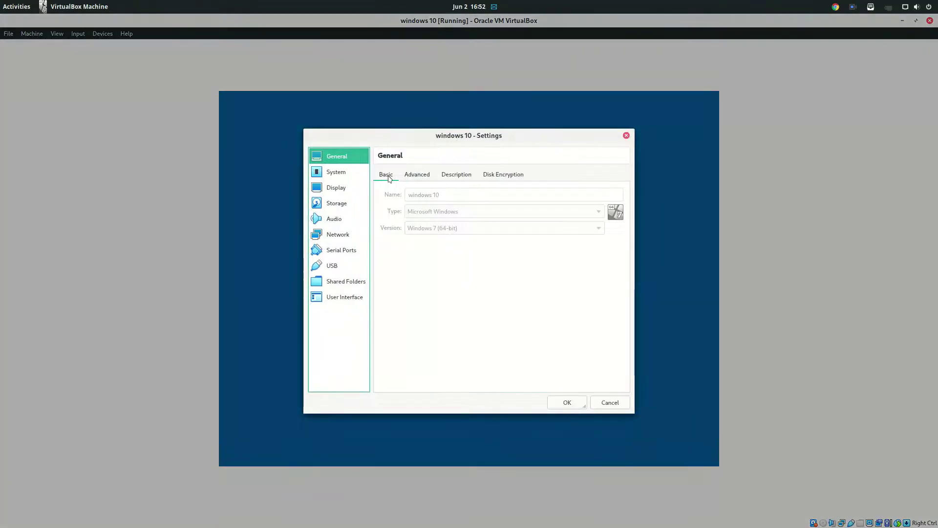
pyautogui.click(348, 175)
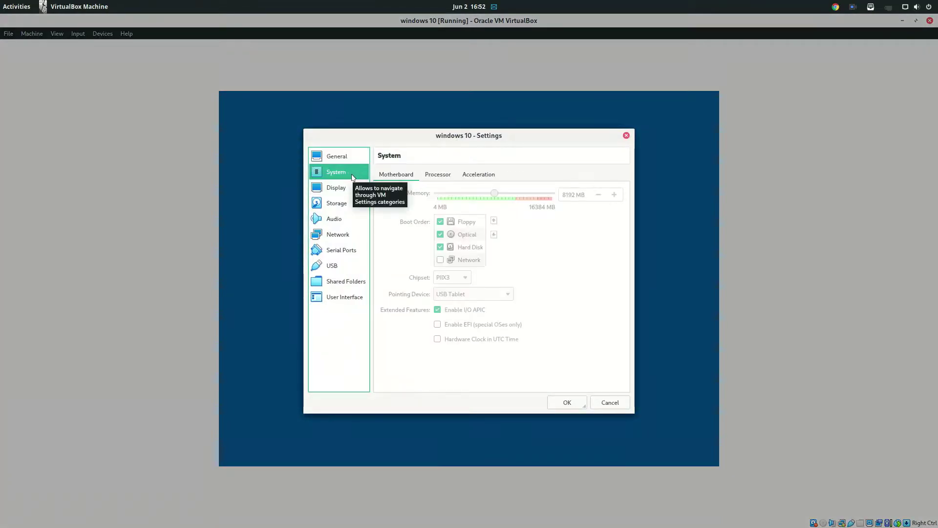
pyautogui.click(439, 175)
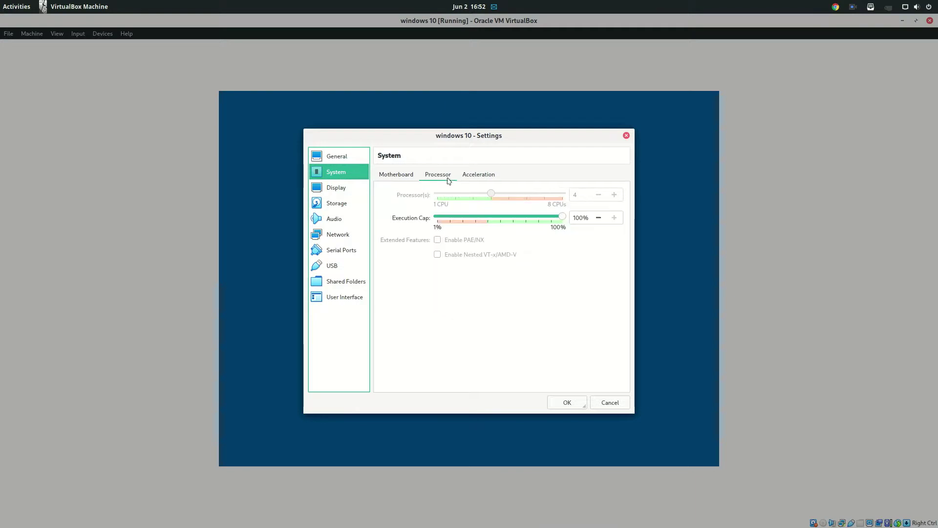
pyautogui.click(627, 135)
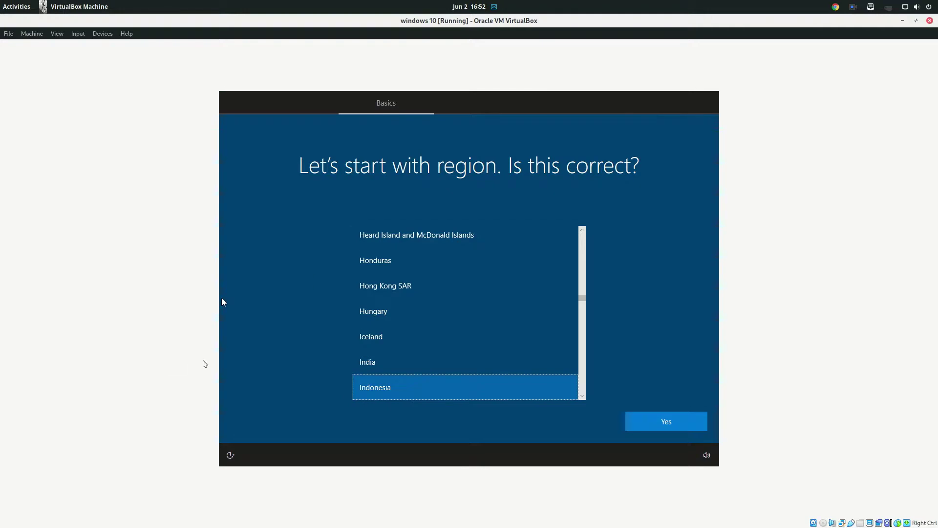
# - Confirm region Indonesia, choose the United States-International keyboard, and skip a second layout
pyautogui.click(671, 423)
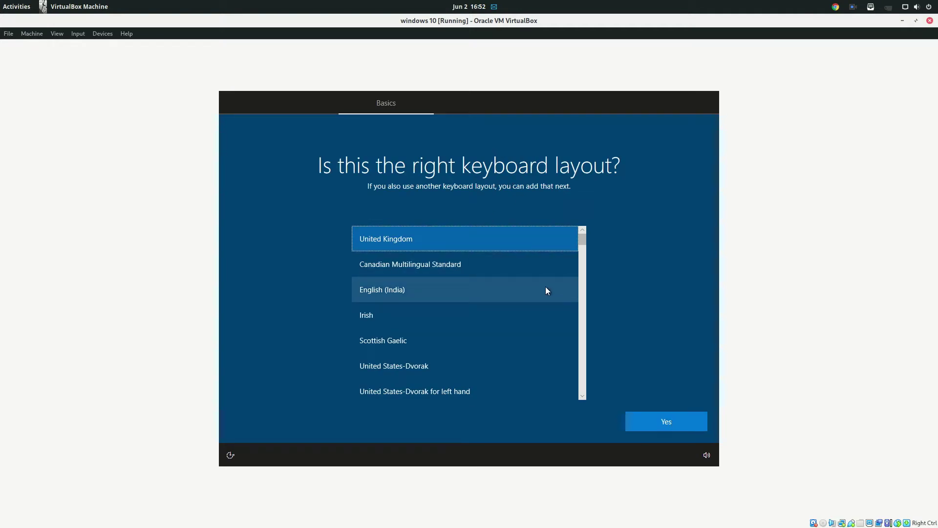
pyautogui.scroll(-1, 518, 348)
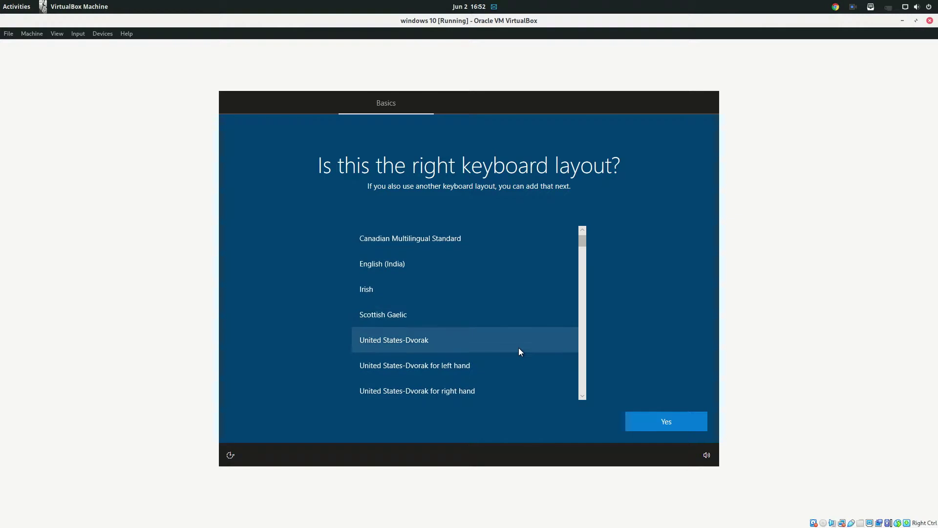
pyautogui.scroll(-3, 520, 348)
pyautogui.click(499, 347)
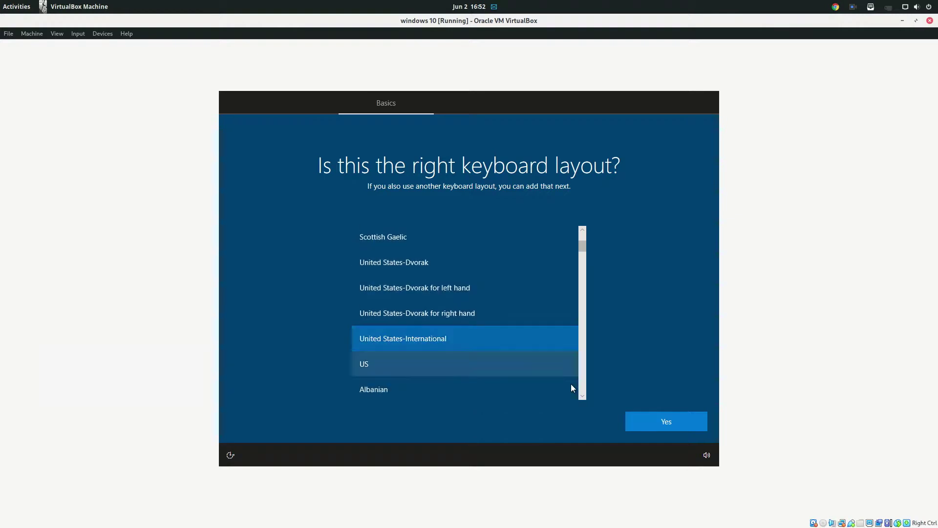
pyautogui.click(636, 418)
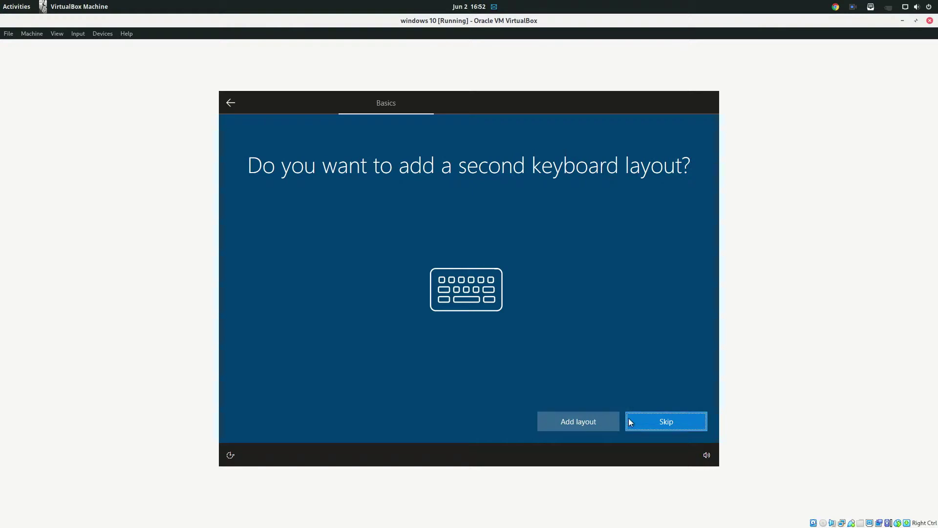
pyautogui.click(634, 421)
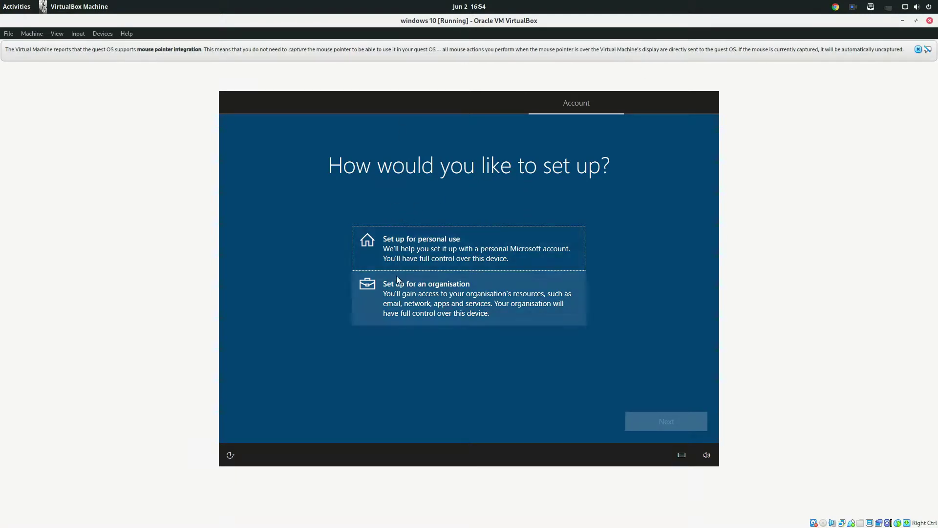
# - Choose personal use, then an offline account with the limited experience
pyautogui.click(415, 247)
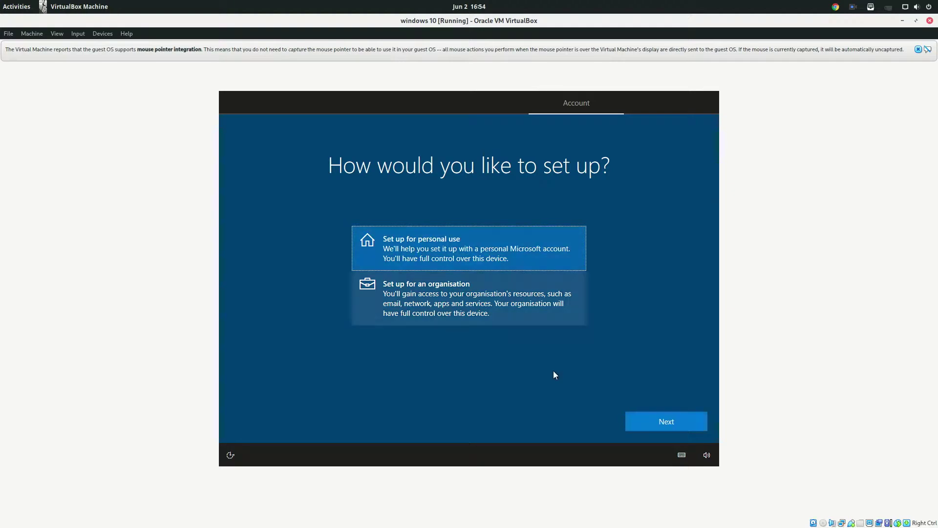
pyautogui.click(653, 419)
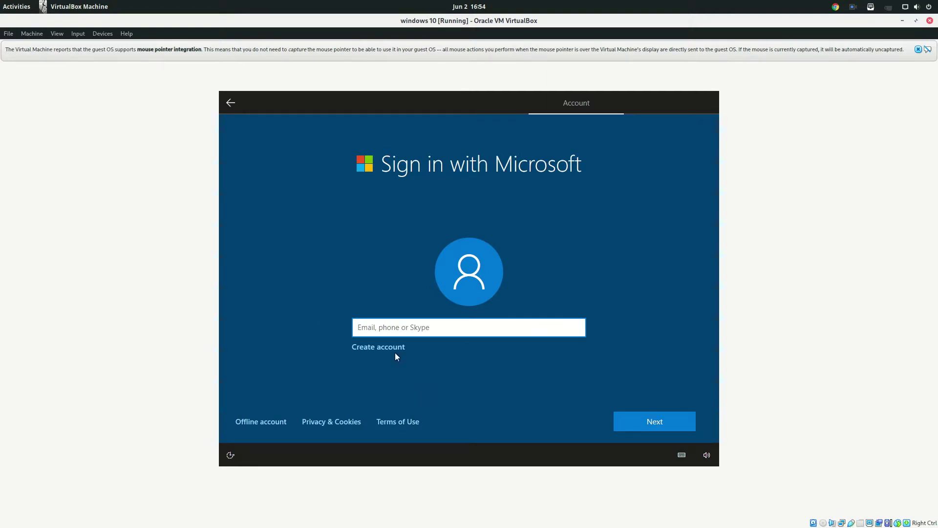
pyautogui.click(263, 423)
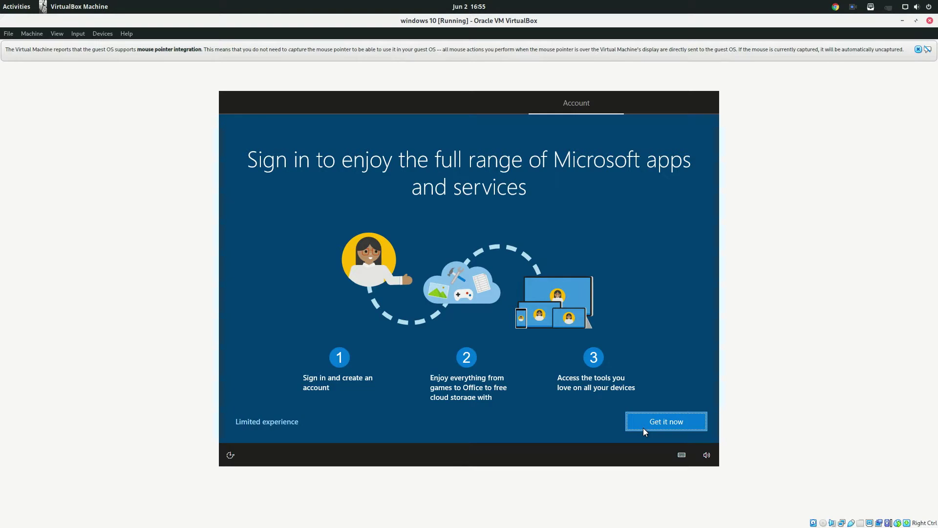
pyautogui.click(296, 423)
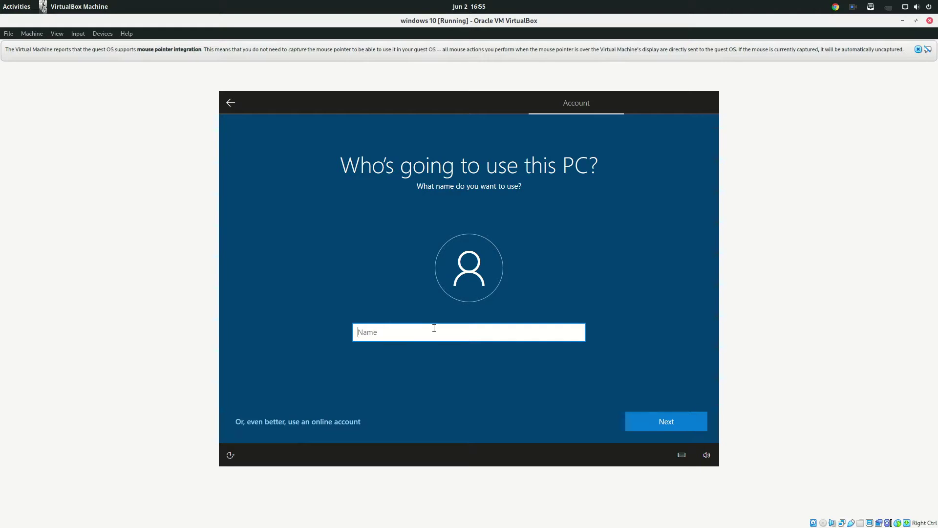
# - Create the local account with the user's name and a password entered twice
pyautogui.write('Neil')
pyautogui.press('Return')
pyautogui.write('12345')
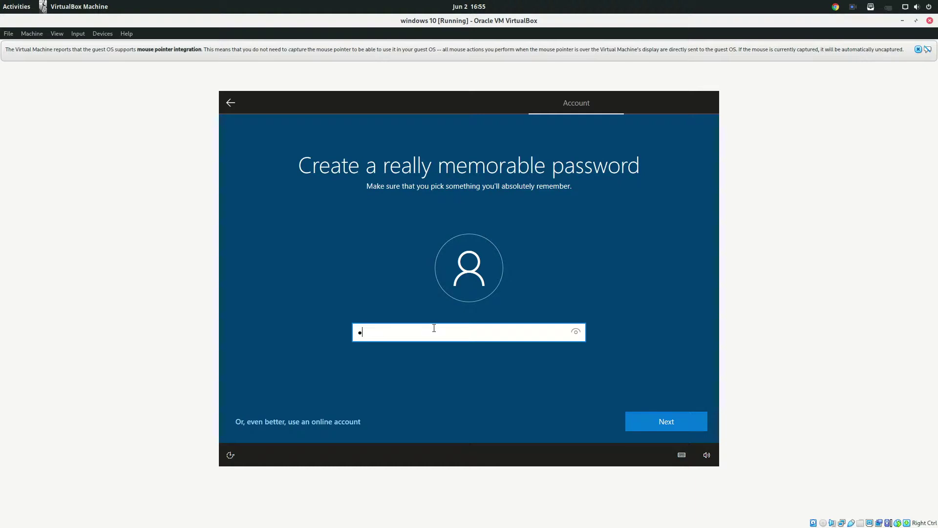
pyautogui.press('Return')
pyautogui.write('12345')
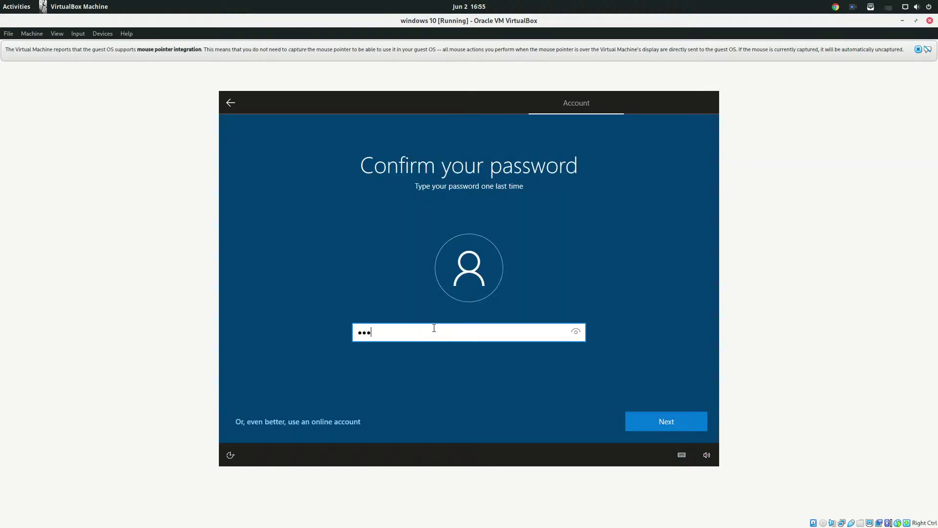
pyautogui.press('Return')
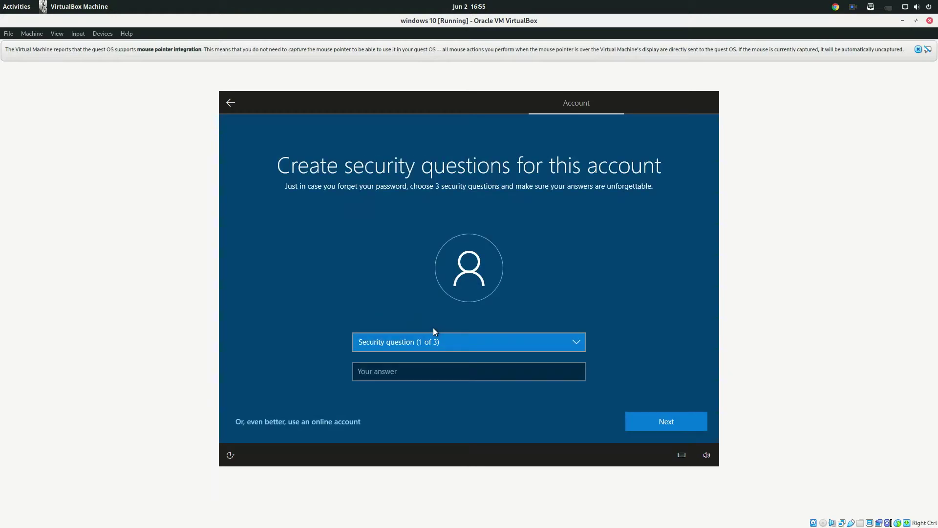
# - Answer the first two security questions: first pet's name and city where you were born
pyautogui.click(445, 342)
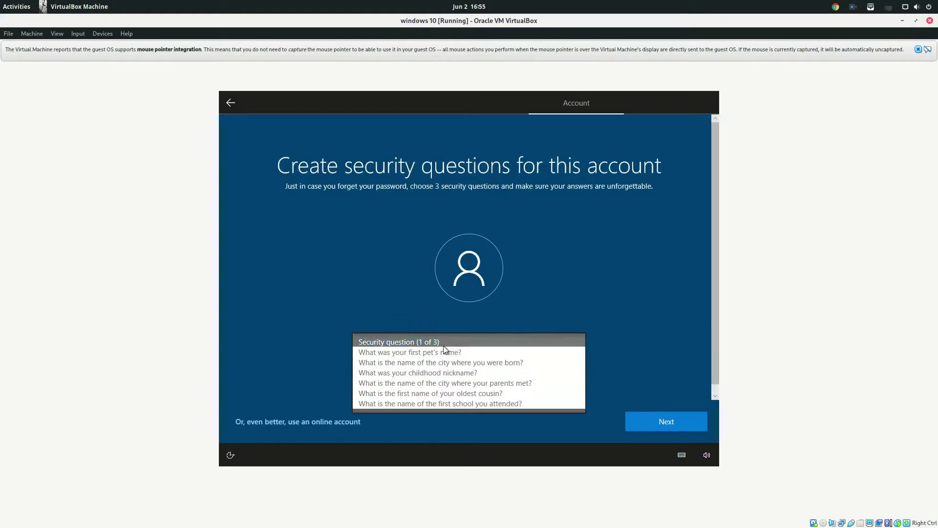
pyautogui.click(444, 348)
pyautogui.click(425, 371)
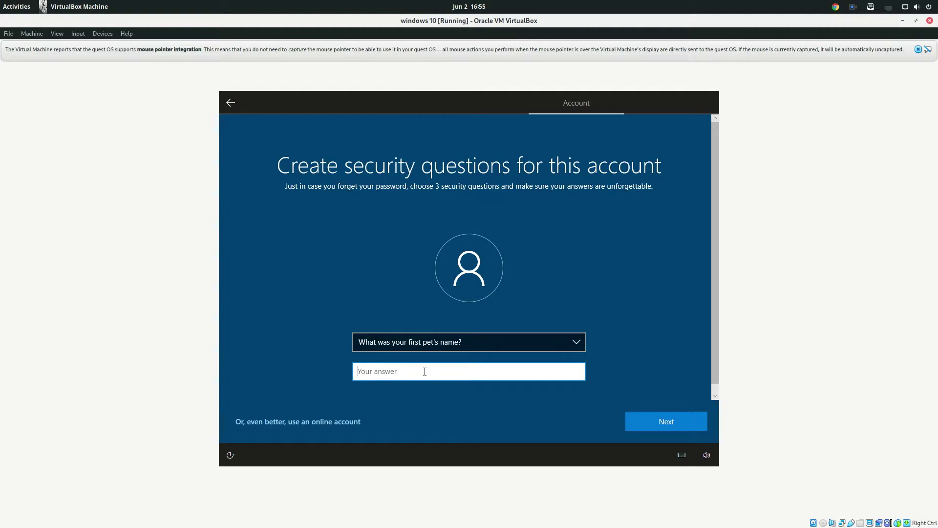
pyautogui.write('andy')
pyautogui.press('Return')
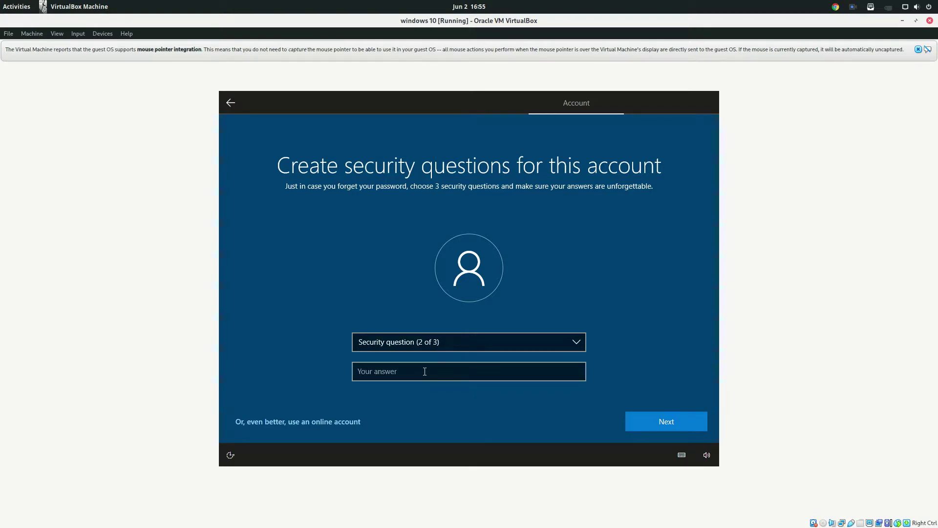
pyautogui.click(445, 336)
pyautogui.click(440, 353)
pyautogui.click(432, 368)
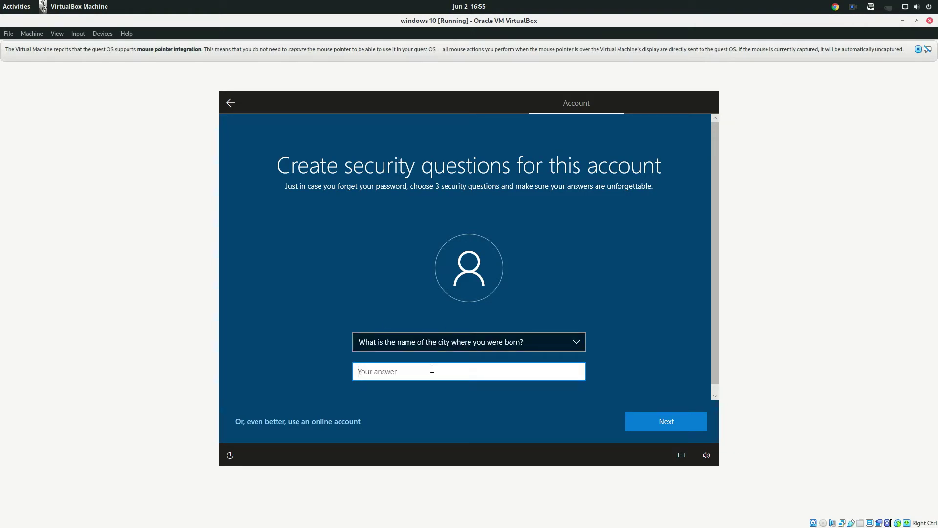
pyautogui.write('kanpur')
pyautogui.press('Return')
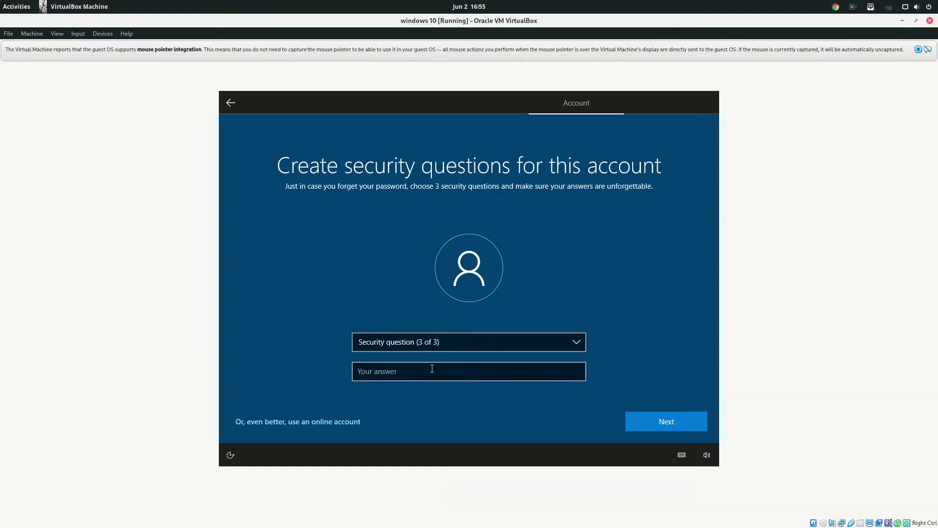
# - Pick the 'city where your parents met' question for question 3 and submit an answer
pyautogui.click(441, 344)
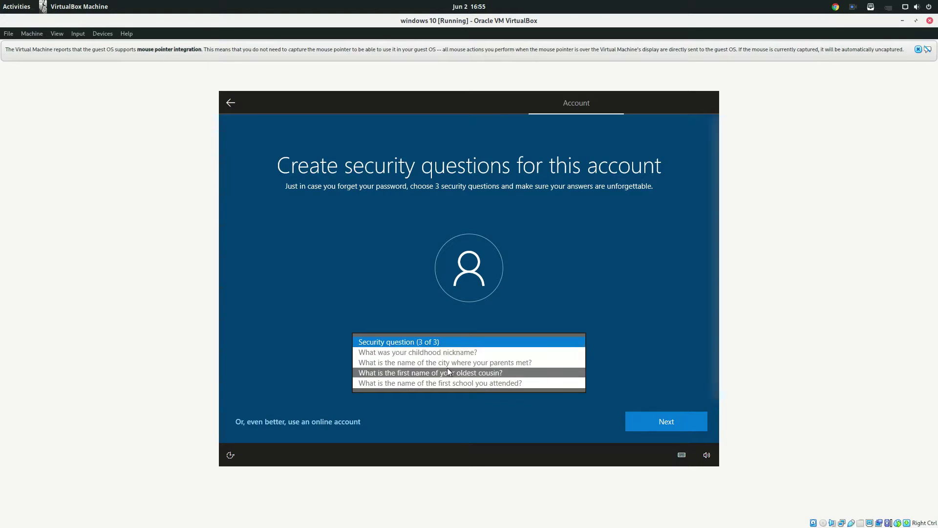
pyautogui.click(452, 362)
pyautogui.click(434, 373)
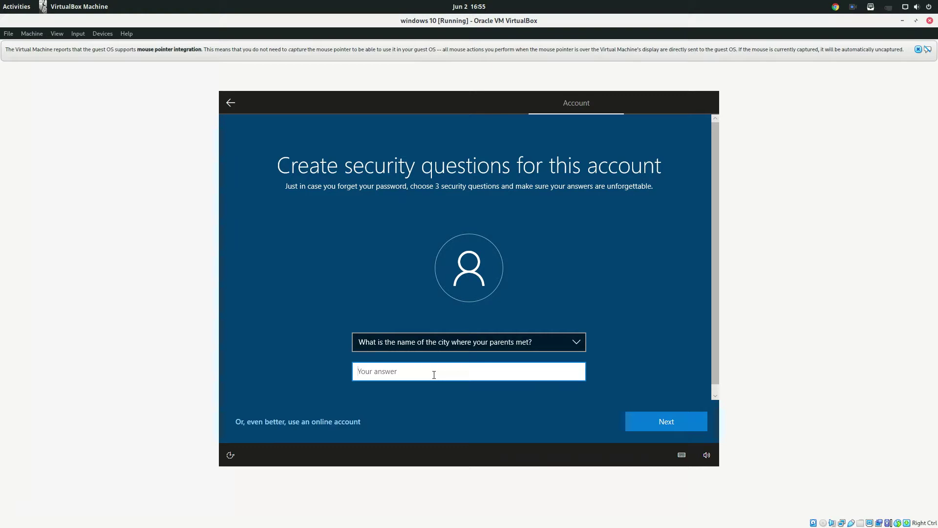
pyautogui.write('asdasd')
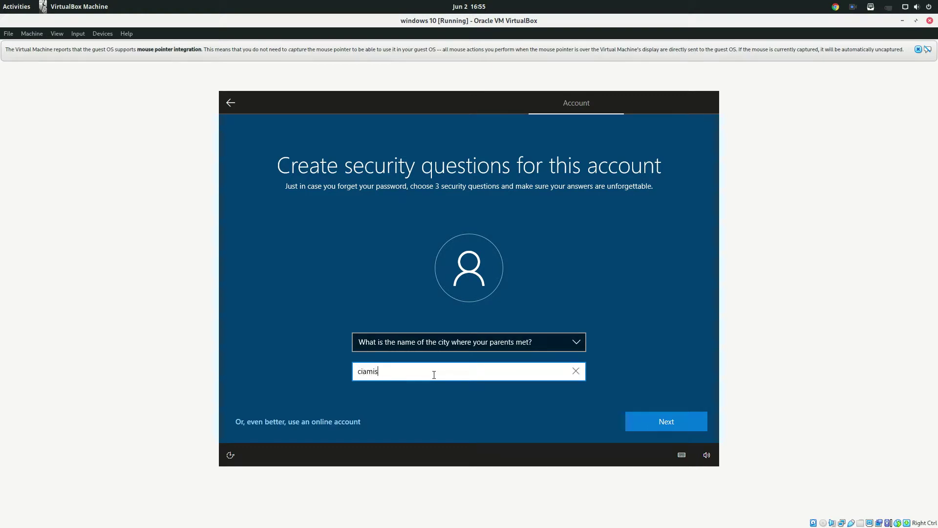
pyautogui.press('Return')
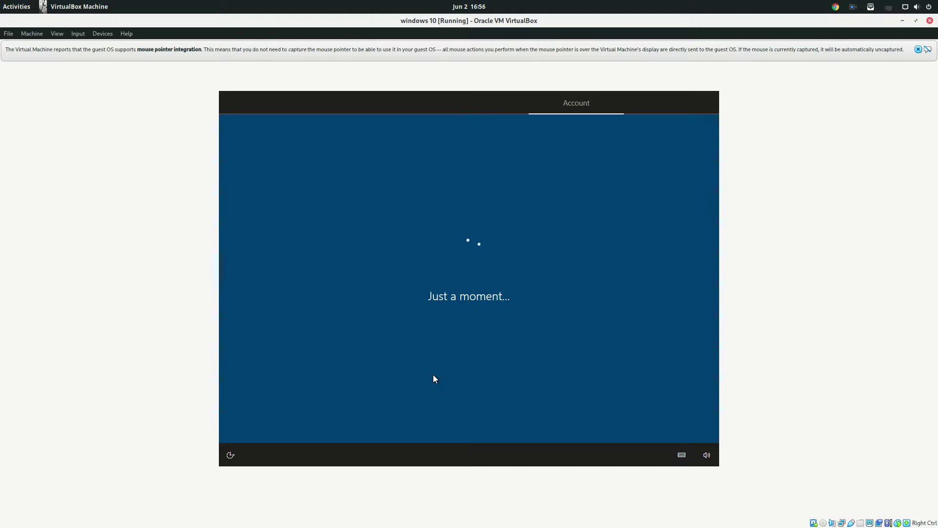
# - Accept the privacy settings and answer the activity history prompt
pyautogui.moveTo(1, 3)
pyautogui.click(21, 83)
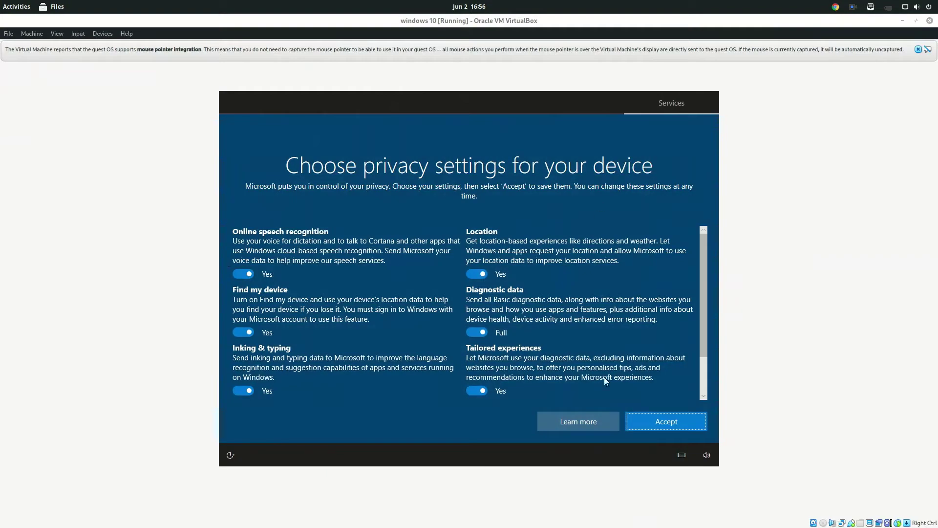
pyautogui.click(636, 421)
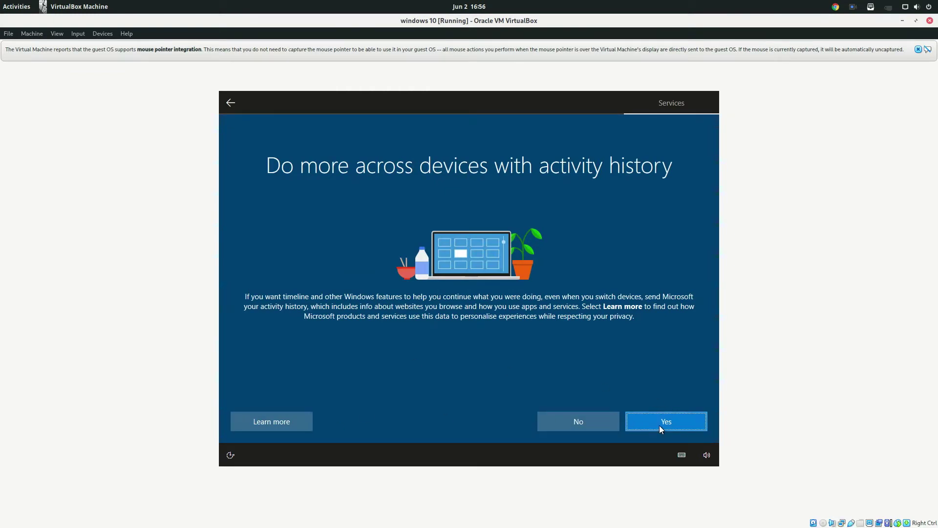
pyautogui.click(614, 428)
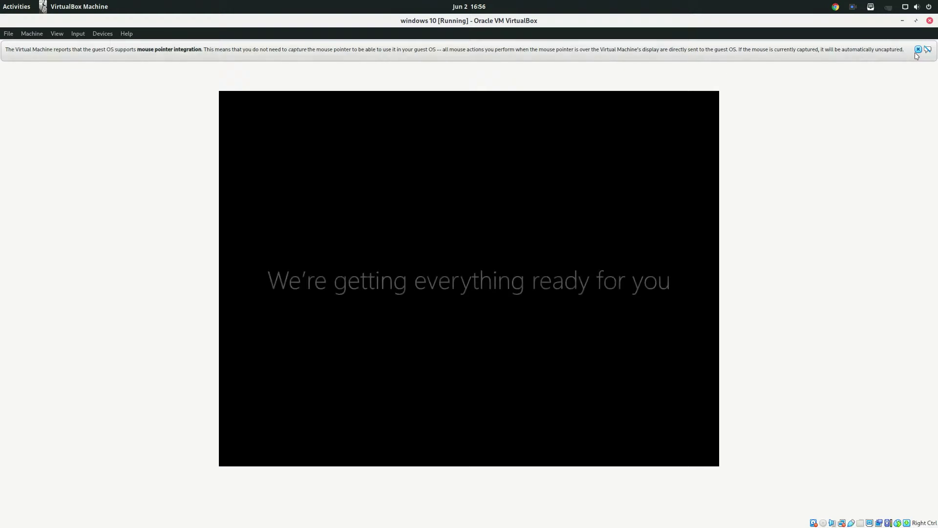
# - Dismiss the VirtualBox mouse-integration notice while Windows finishes setting up
pyautogui.click(919, 50)
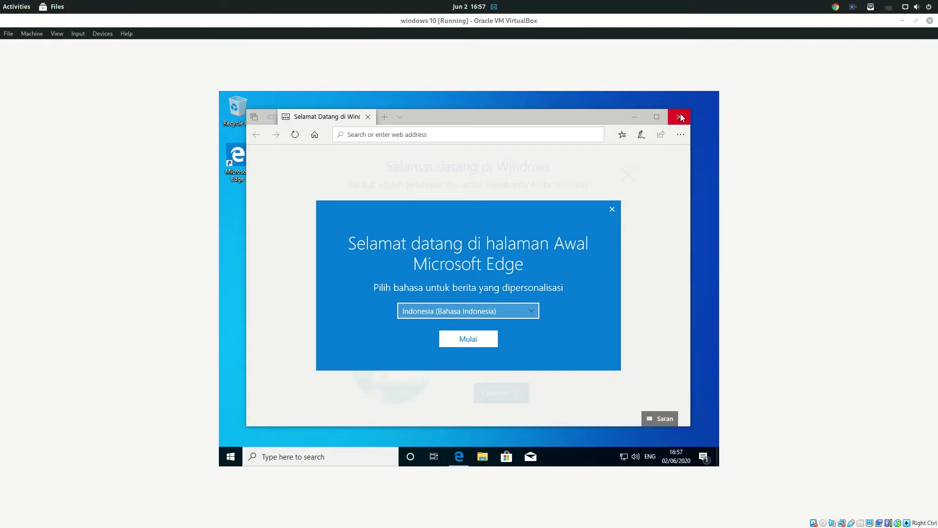
# - Focus the VM and accept Bahasa Indonesia news on Edge's welcome dialog
pyautogui.click(483, 346)
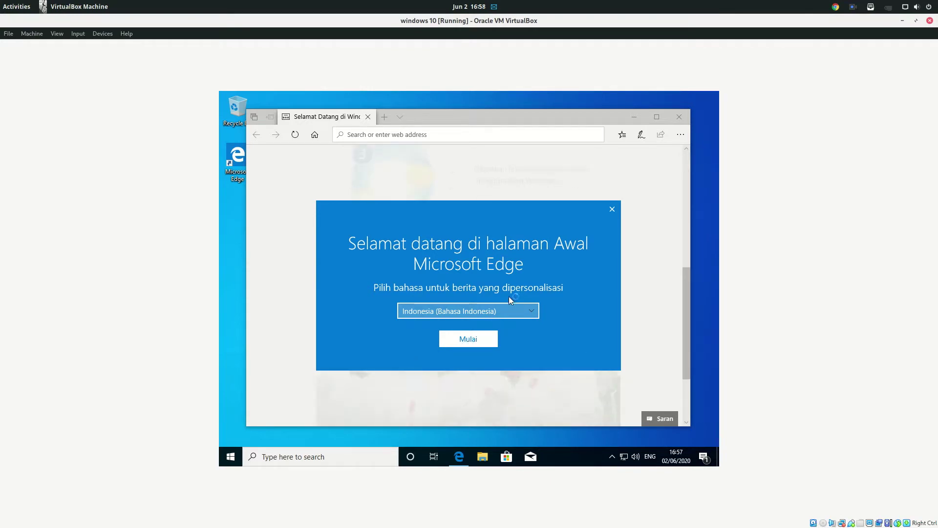
pyautogui.click(478, 338)
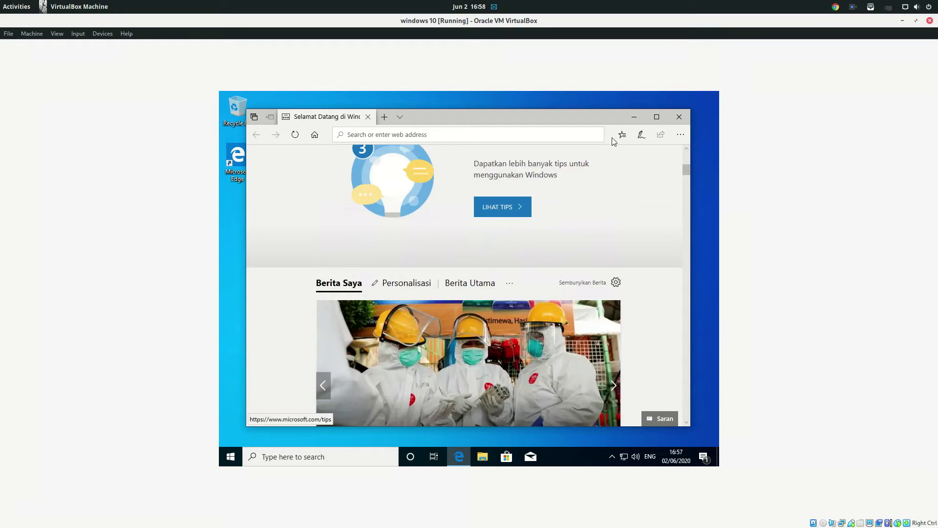
# - Close Edge and confirm Windows 10 Pro 2004 (build 19041.264) on Settings' About page
pyautogui.click(676, 117)
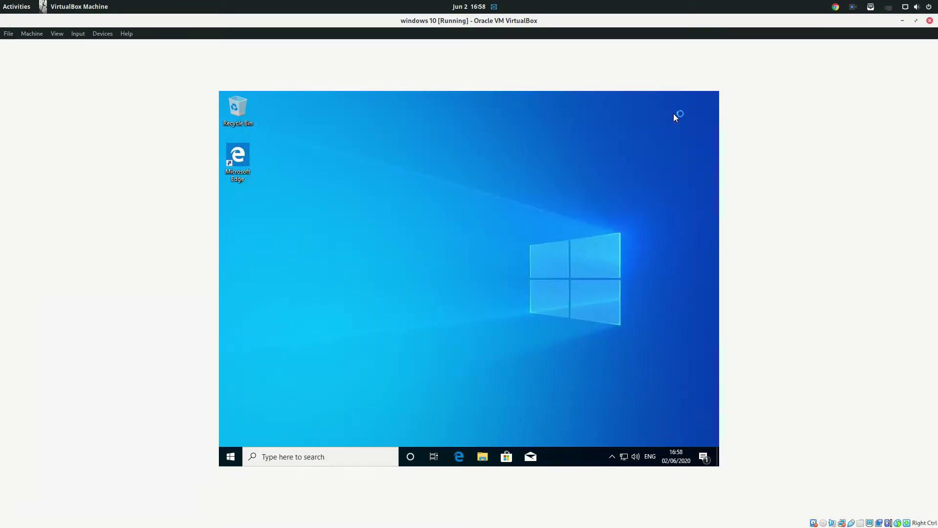
pyautogui.click(700, 463)
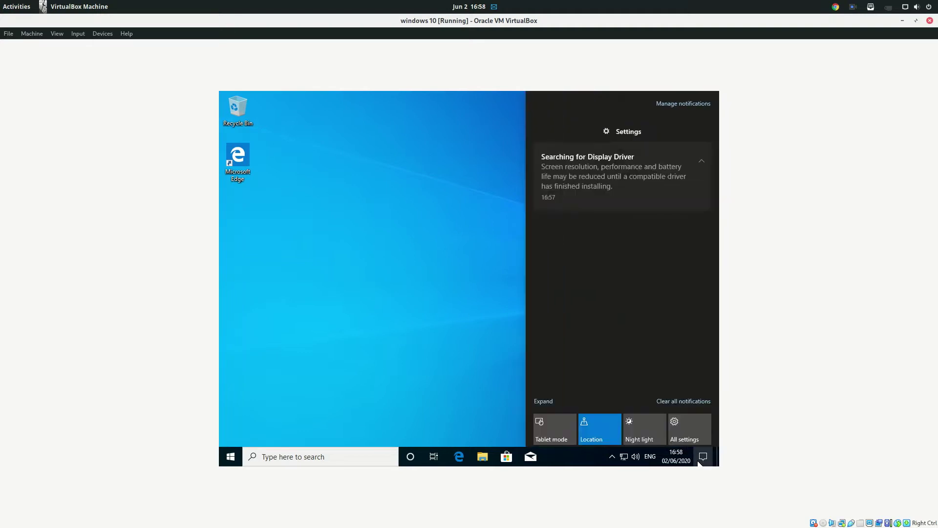
pyautogui.click(689, 439)
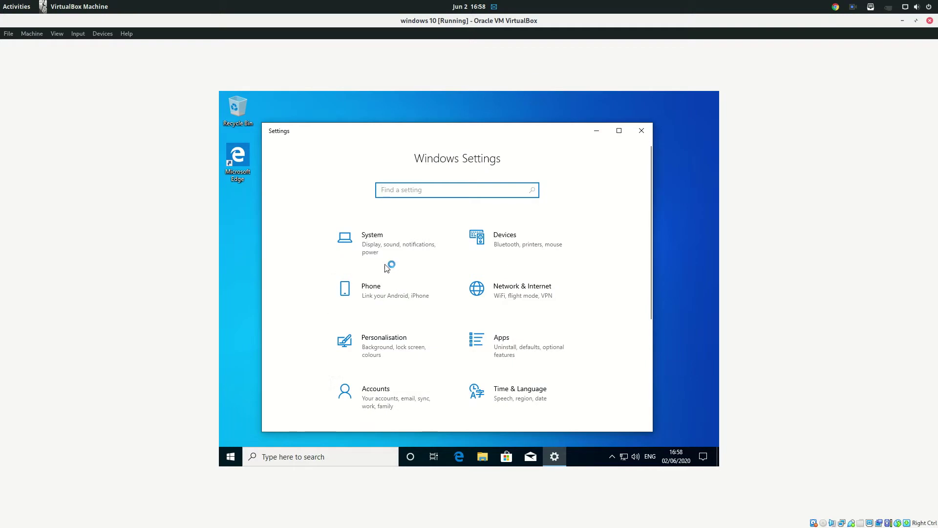
pyautogui.click(386, 259)
pyautogui.scroll(-3, 359, 362)
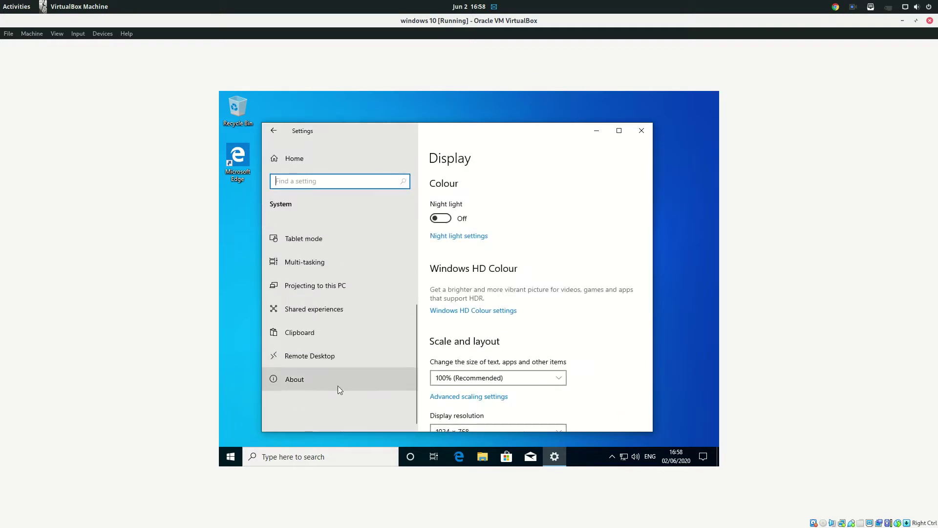
pyautogui.click(331, 384)
pyautogui.scroll(-6, 515, 337)
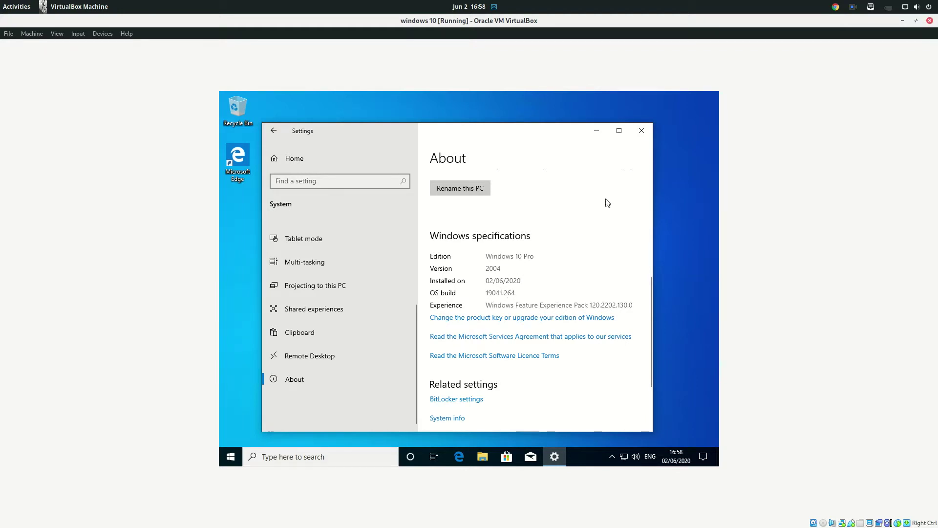
pyautogui.click(647, 137)
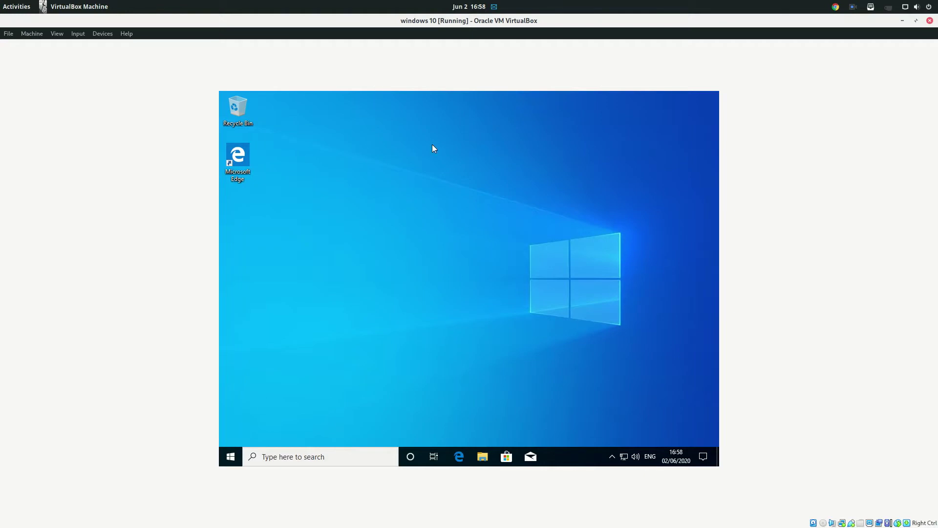
# - Insert the Guest Additions CD image and launch its installer from This PC, approving UAC
pyautogui.click(109, 34)
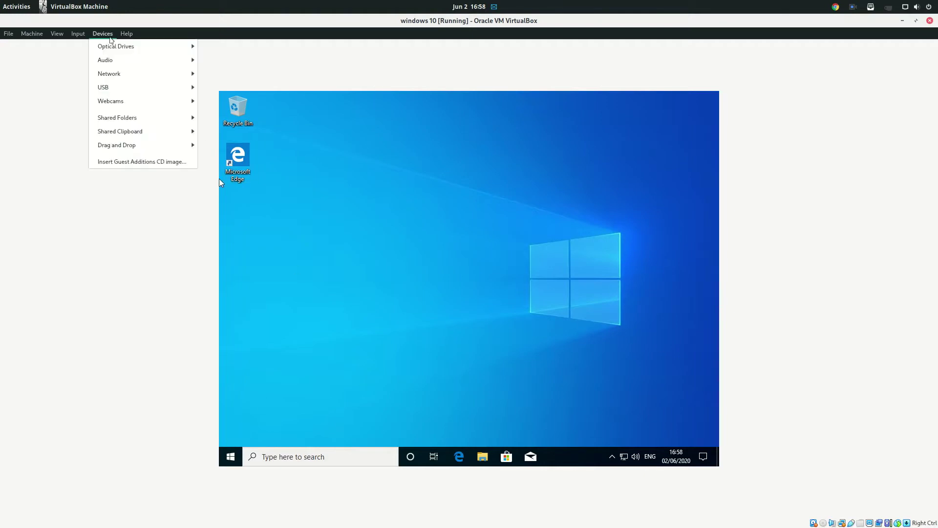
pyautogui.click(169, 166)
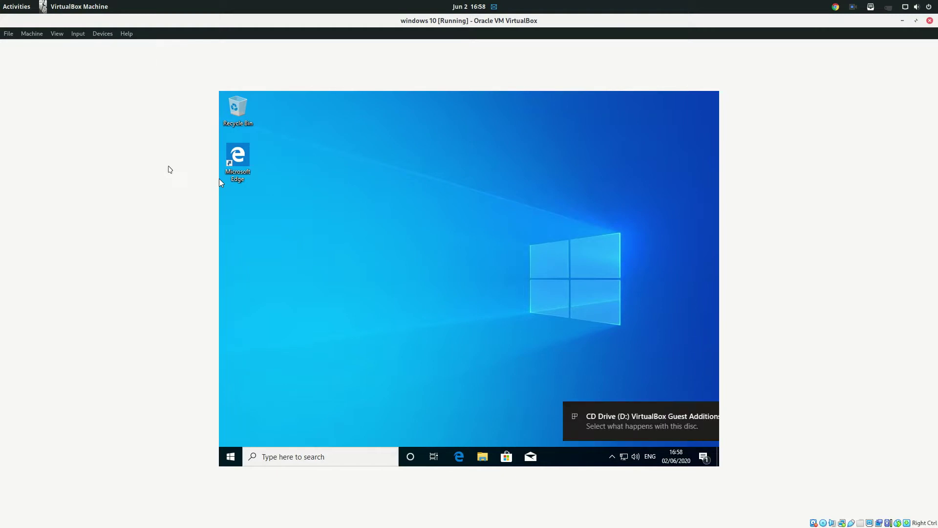
pyautogui.click(571, 420)
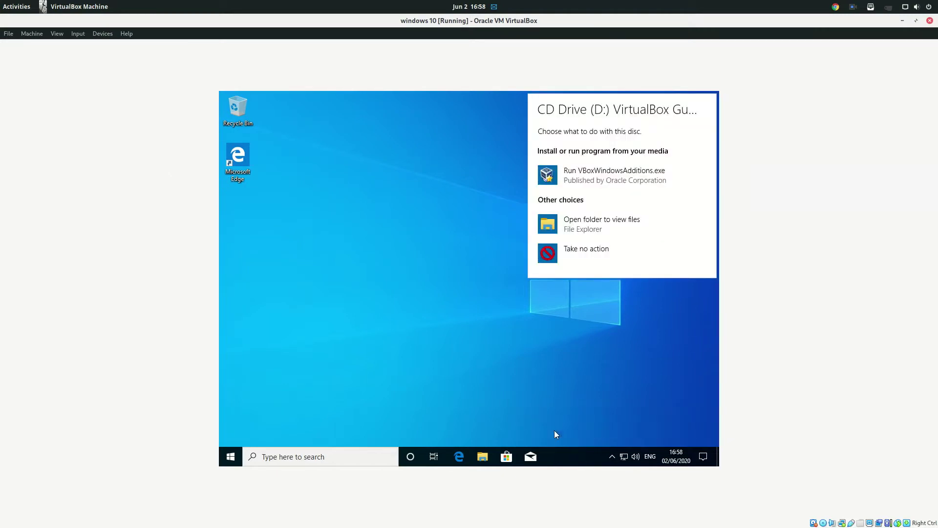
pyautogui.click(489, 457)
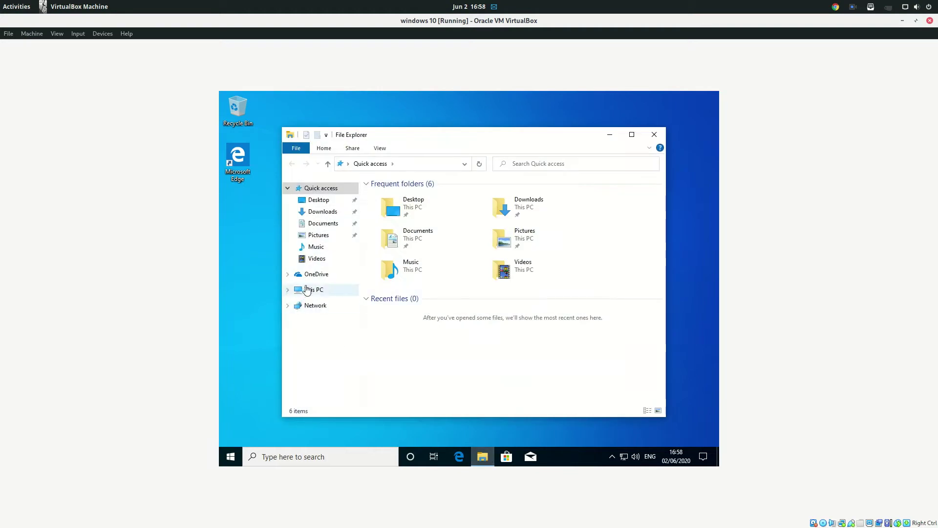
pyautogui.click(304, 292)
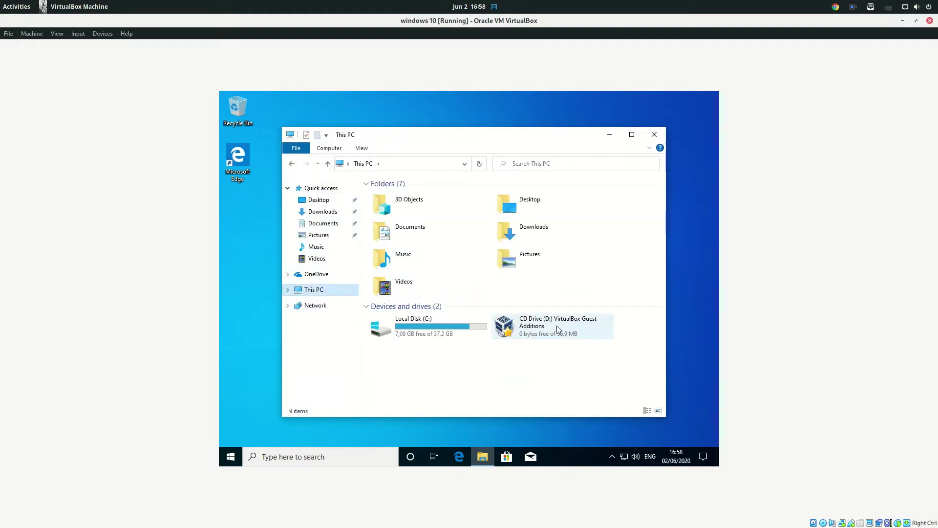
pyautogui.click(581, 332)
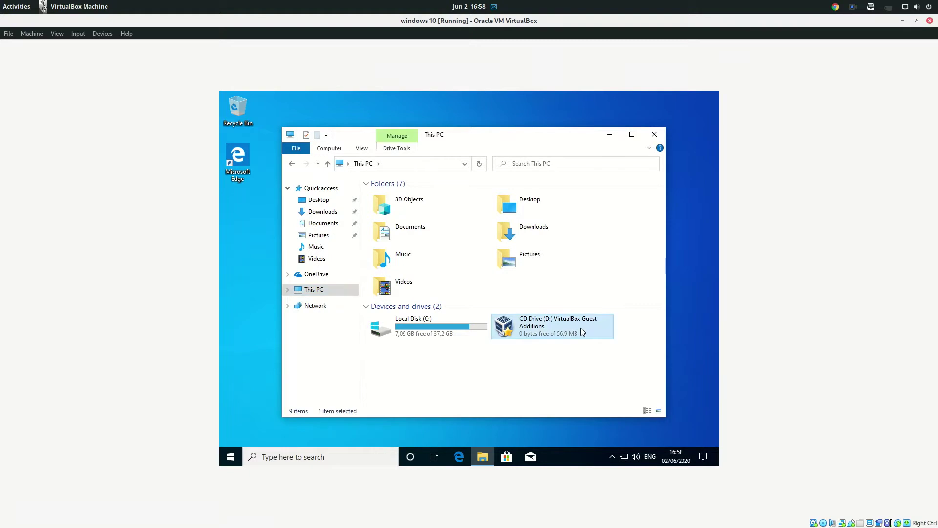
pyautogui.doubleClick(580, 327)
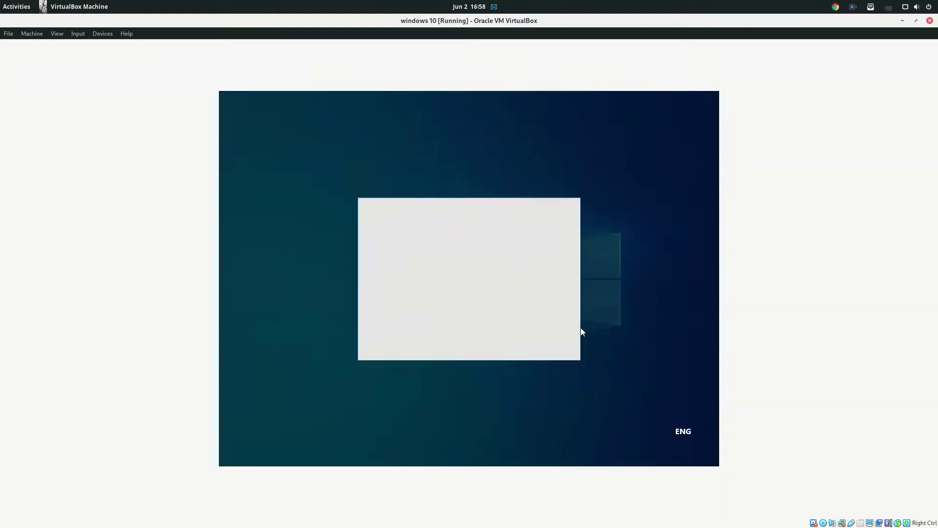
pyautogui.click(410, 336)
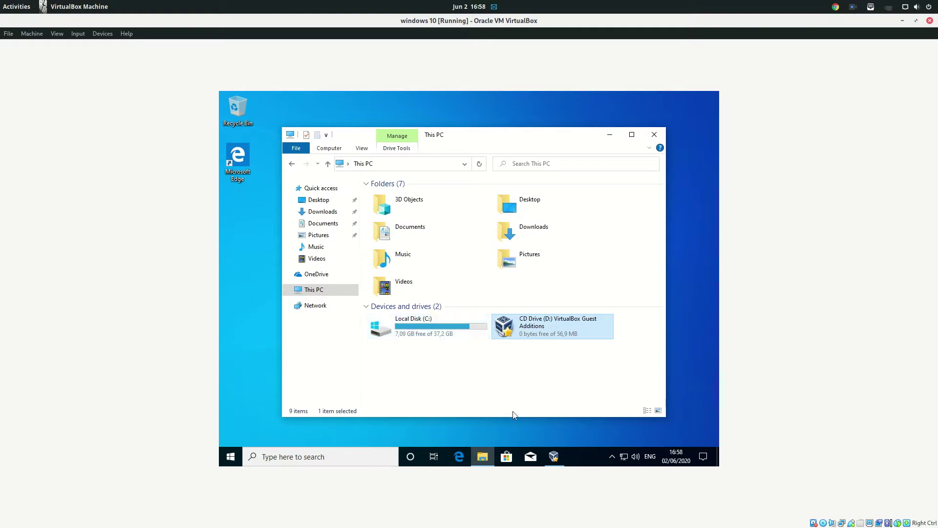
# - Install Guest Additions 6.1.4 with default folder and components, allow the Oracle driver, and reboot
pyautogui.click(544, 413)
pyautogui.click(516, 352)
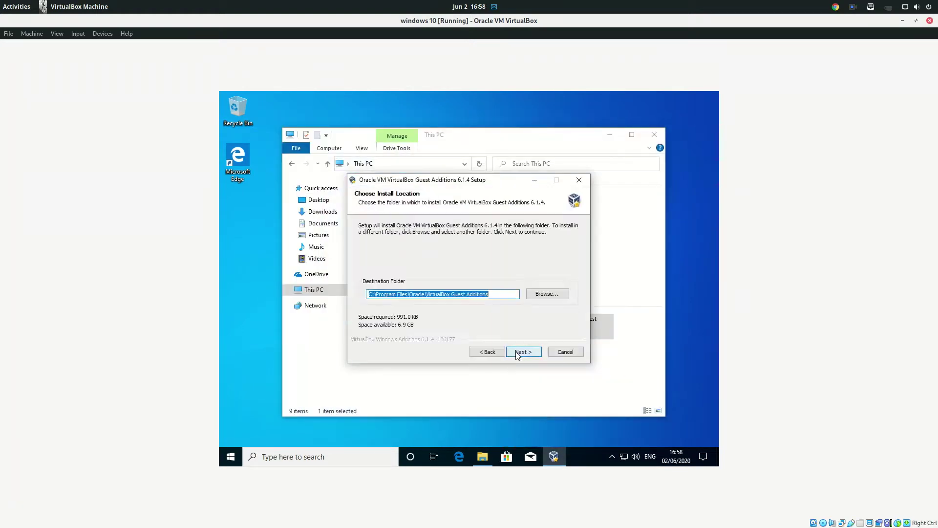
pyautogui.click(515, 353)
pyautogui.click(516, 353)
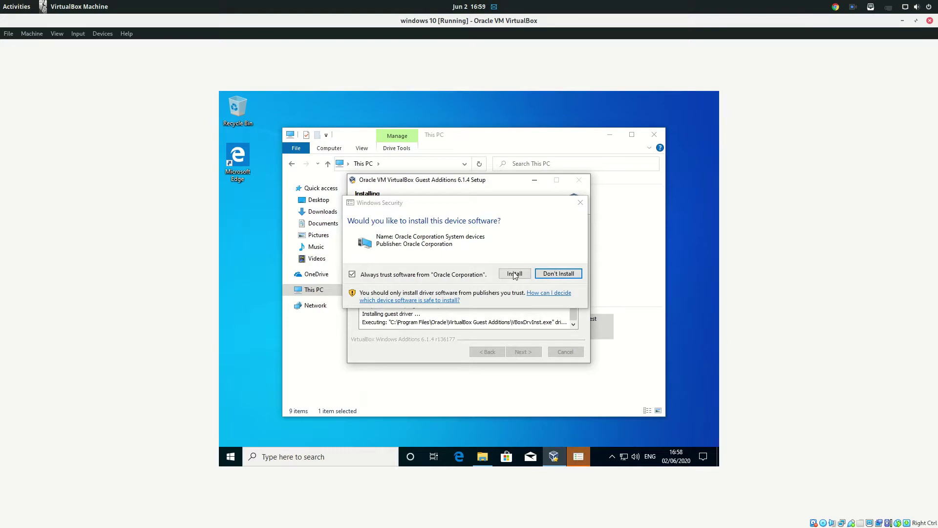
pyautogui.click(515, 273)
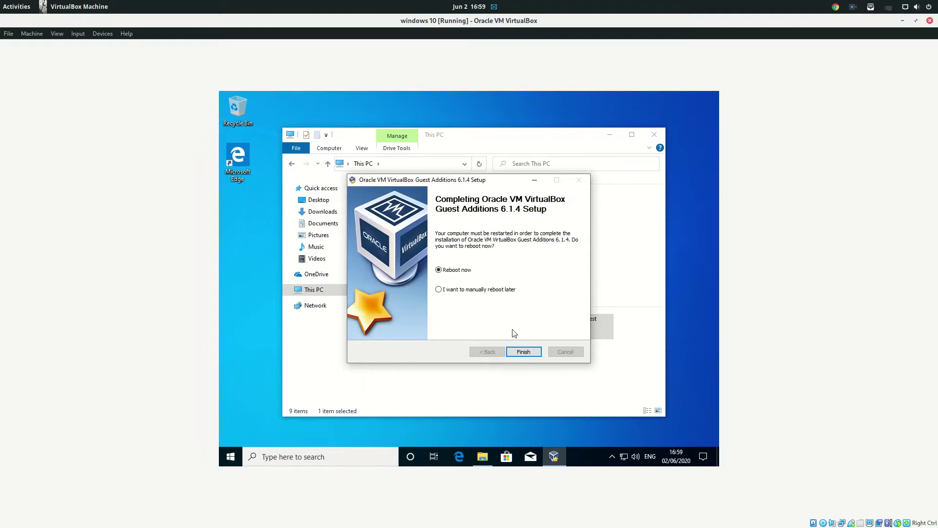
pyautogui.click(519, 352)
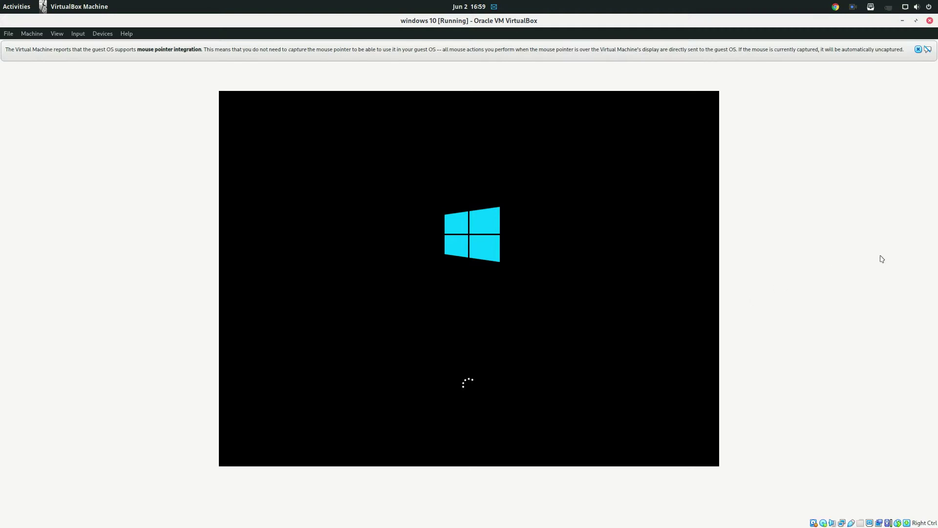
# - Dismiss the mouse-integration banner and click past the lock screen to the sign-in screen
pyautogui.click(919, 49)
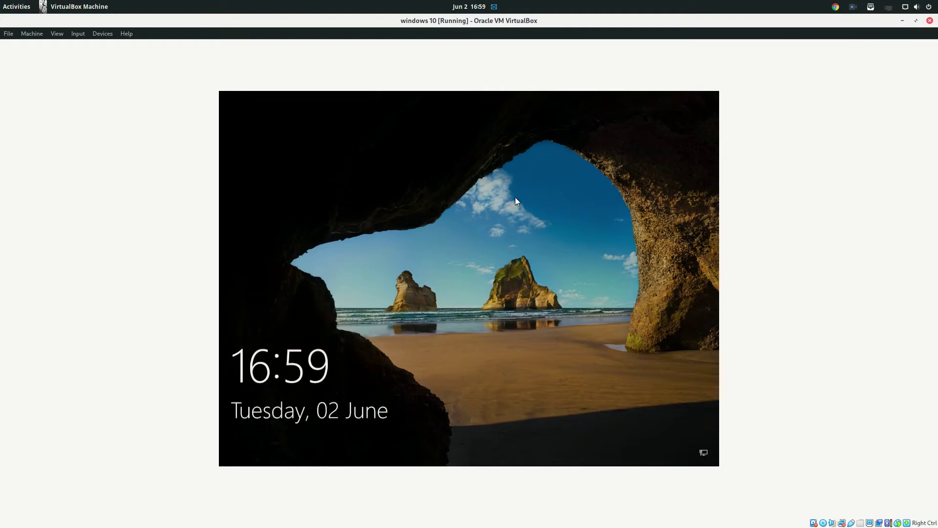
pyautogui.click(506, 155)
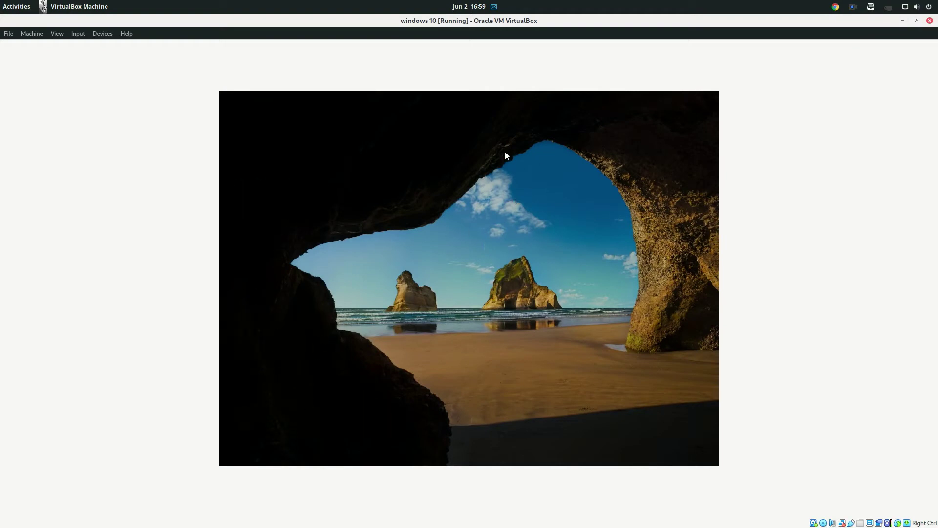
pyautogui.click(78, 34)
pyautogui.moveTo(55, 37)
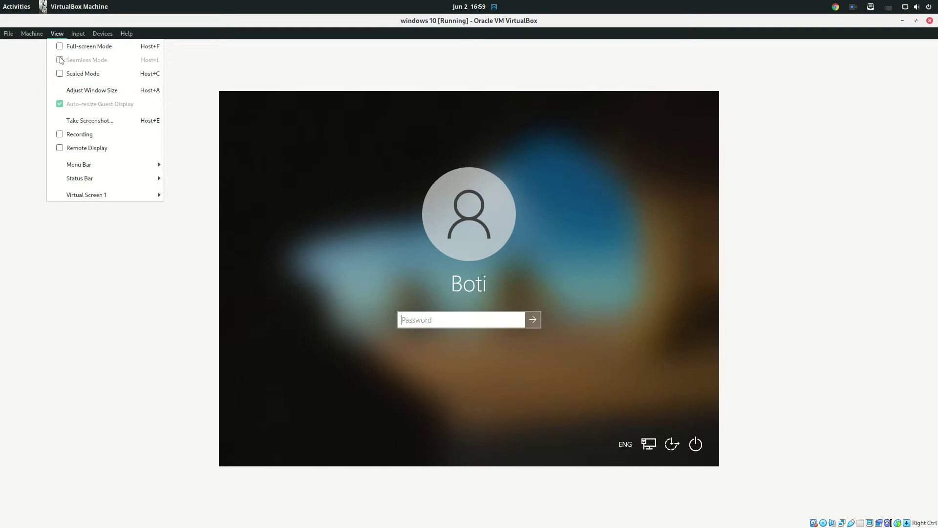
# - Switch the VM display to Scaled Mode and enlarge then maximize the VM window
pyautogui.click(69, 78)
pyautogui.click(443, 323)
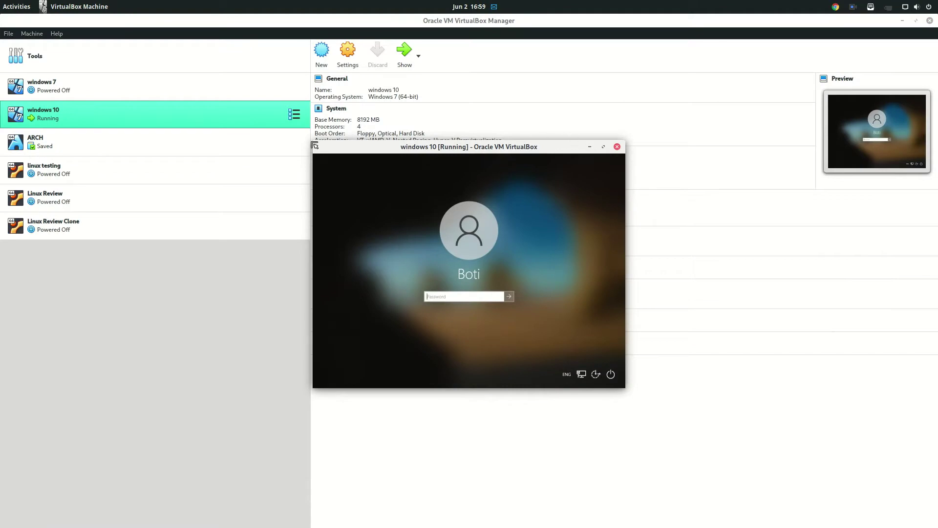
pyautogui.moveTo(314, 152); pyautogui.dragTo(37, 54)
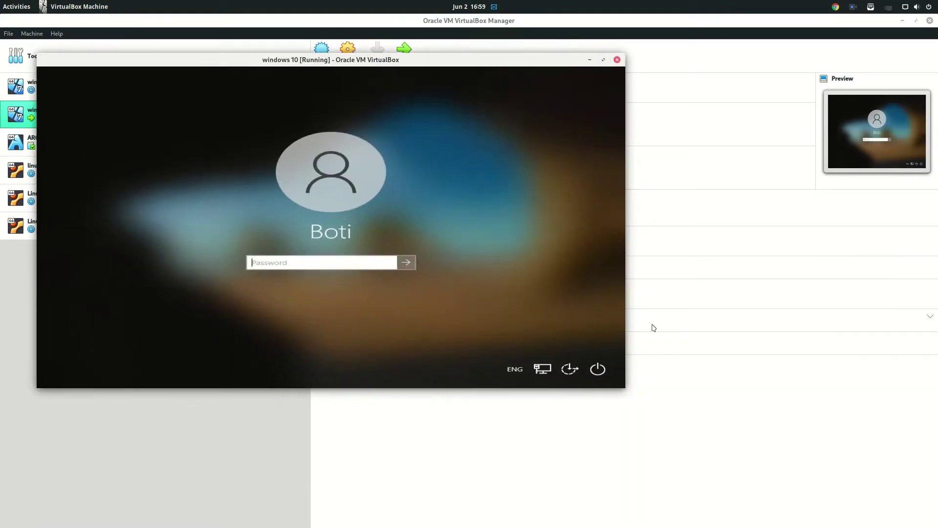
pyautogui.moveTo(625, 388); pyautogui.dragTo(809, 527)
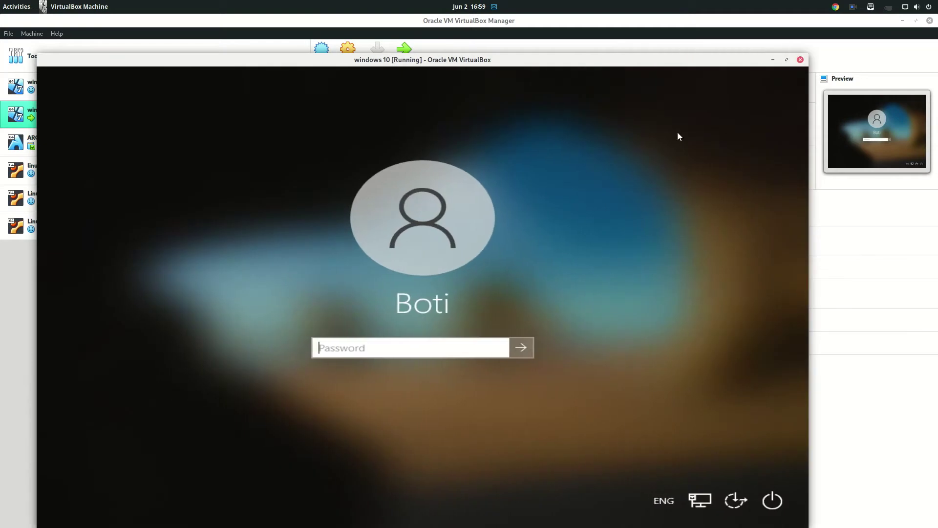
pyautogui.doubleClick(645, 59)
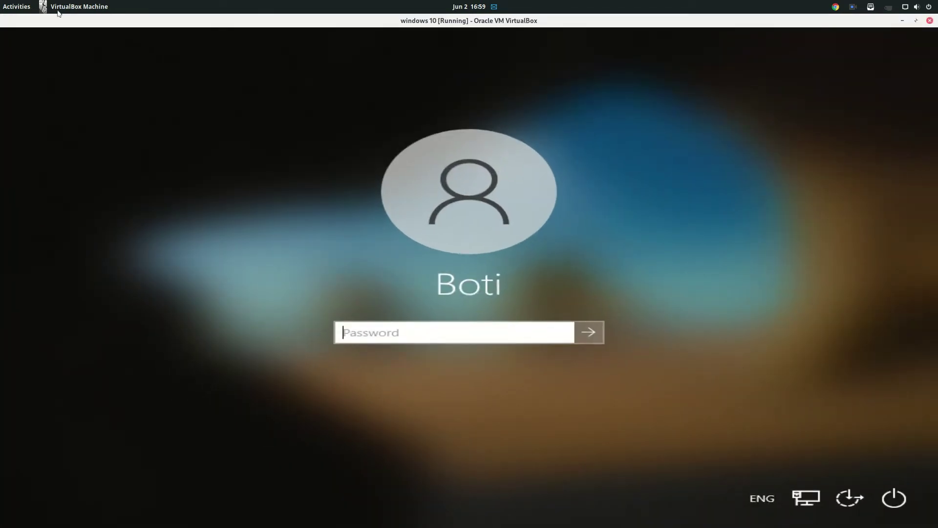
# - Re-maximize and bring forward the VM window, then sign in with the account password
pyautogui.click(59, 9)
pyautogui.click(192, 24)
pyautogui.doubleClick(205, 25)
pyautogui.doubleClick(78, 60)
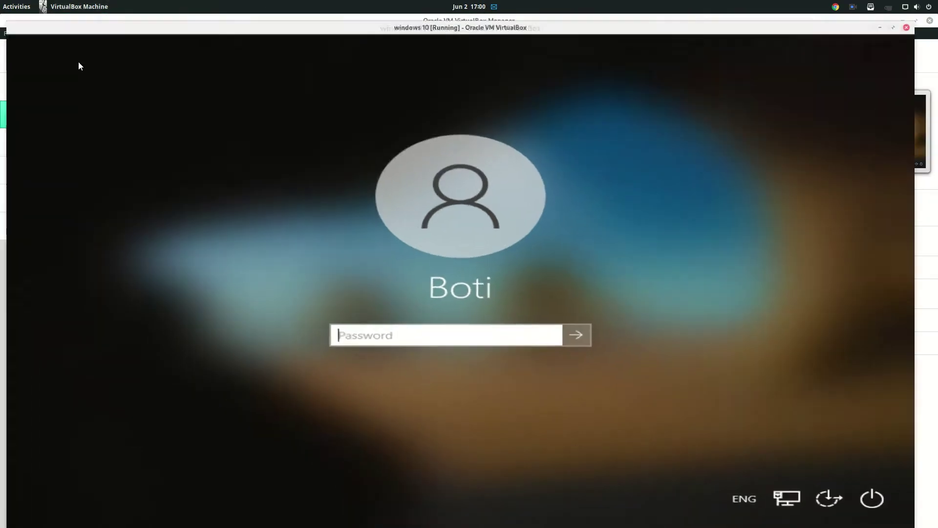
pyautogui.click(13, 11)
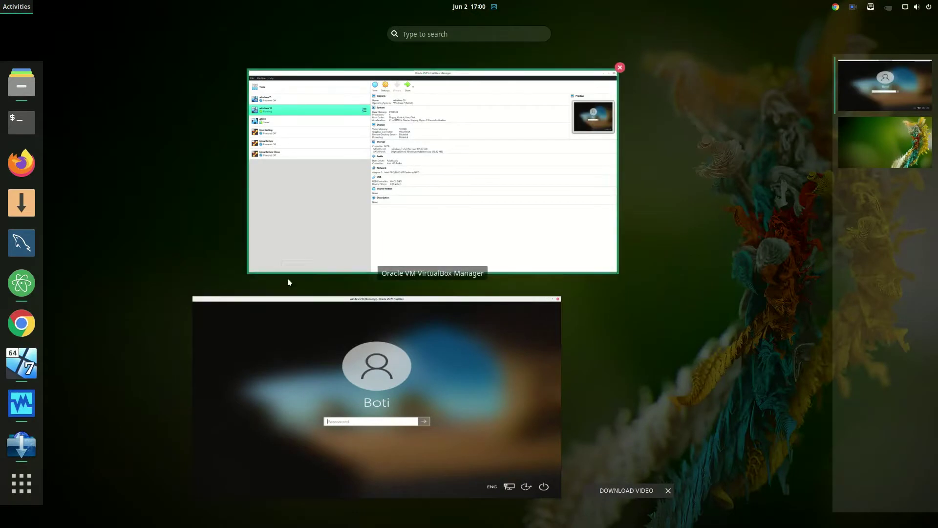
pyautogui.click(311, 336)
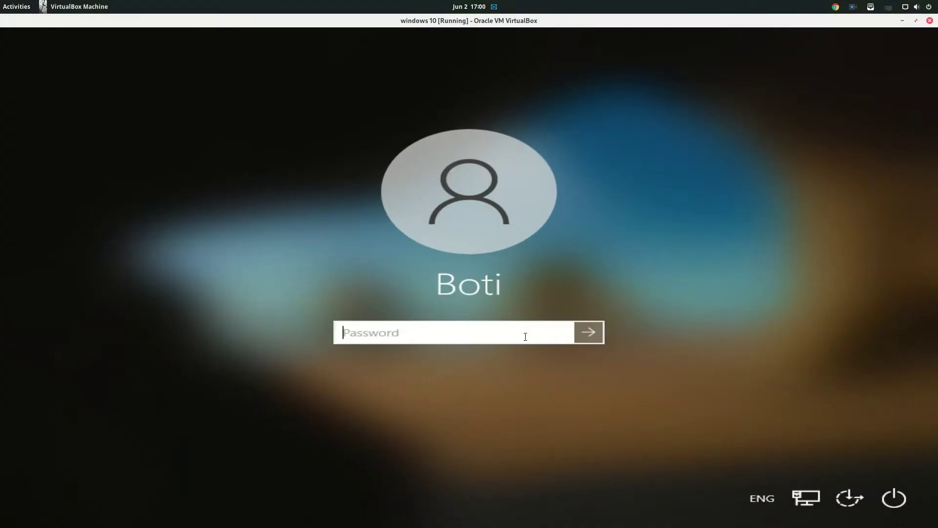
pyautogui.write('***')
pyautogui.press('Return')
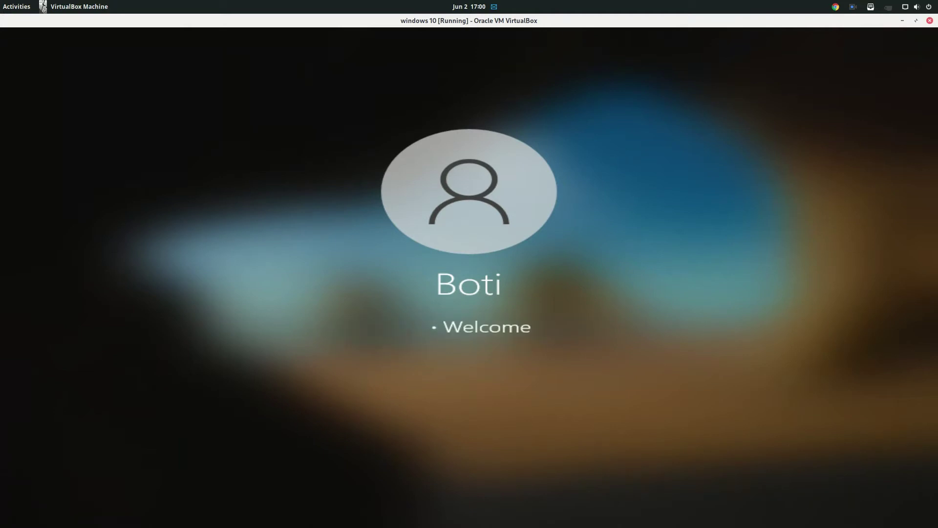
# - Set the guest resolution to 1280 × 960 in Display settings and keep the change
pyautogui.moveTo(19, 21); pyautogui.dragTo(81, 62)
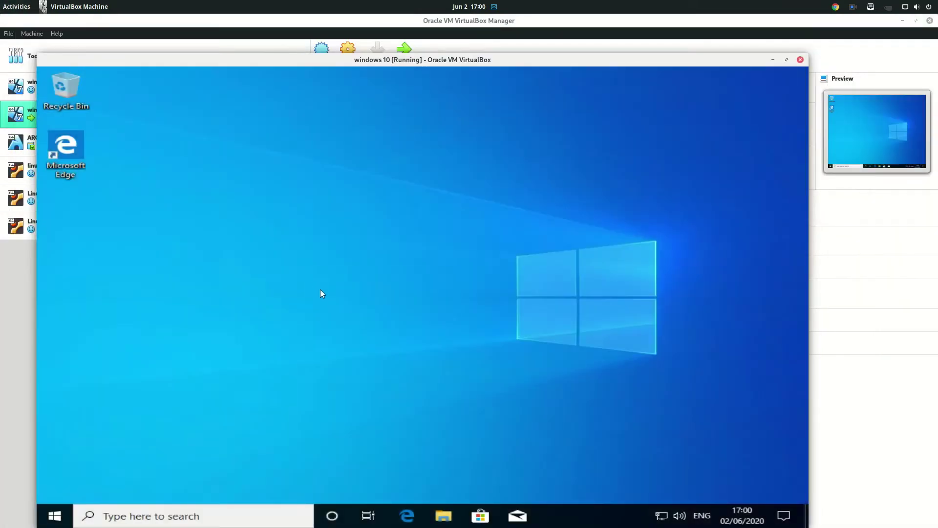
pyautogui.rightClick(309, 270)
pyautogui.click(350, 369)
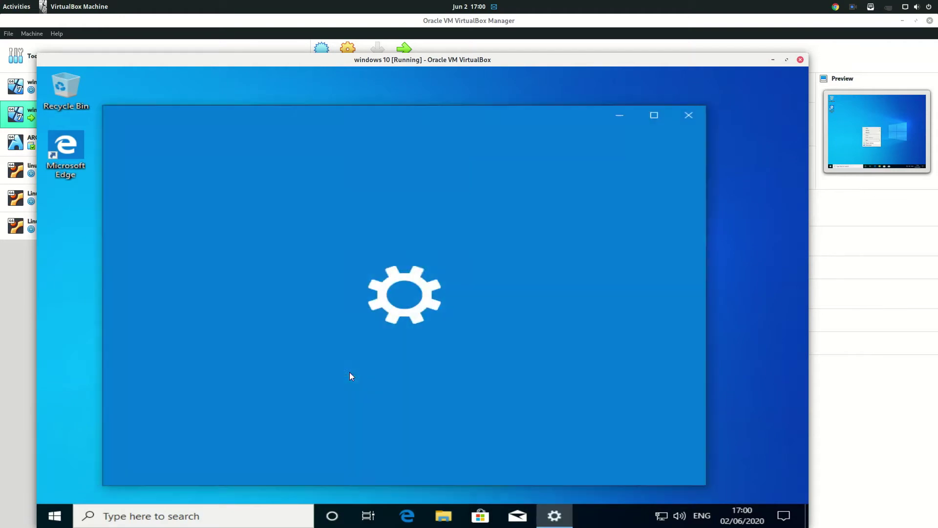
pyautogui.scroll(-5, 415, 380)
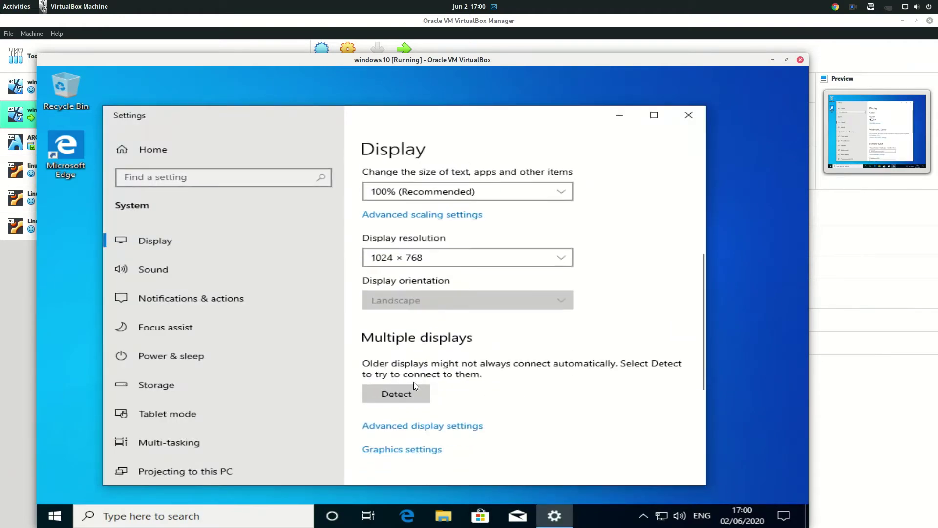
pyautogui.click(422, 254)
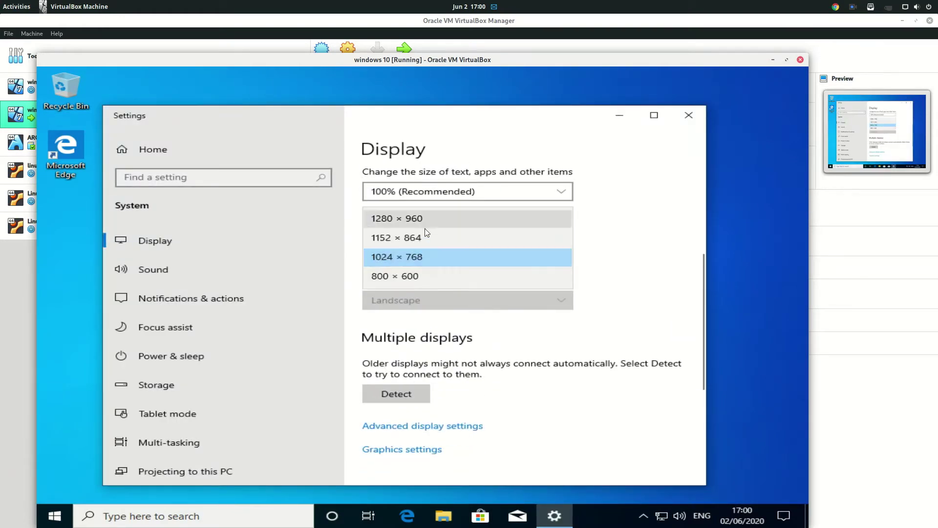
pyautogui.click(424, 220)
pyautogui.click(432, 275)
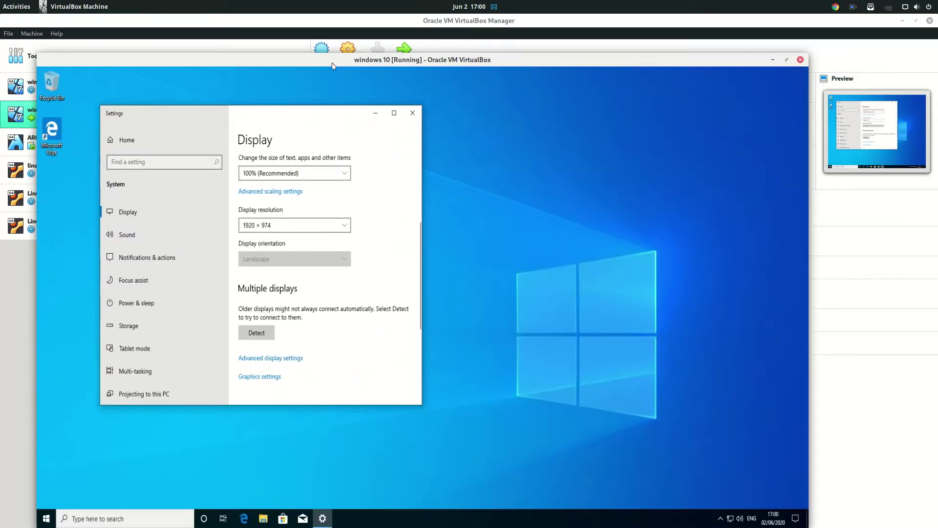
# - Maximize the VM window so the guest fills it at 1920 × 974, then close Settings
pyautogui.doubleClick(333, 60)
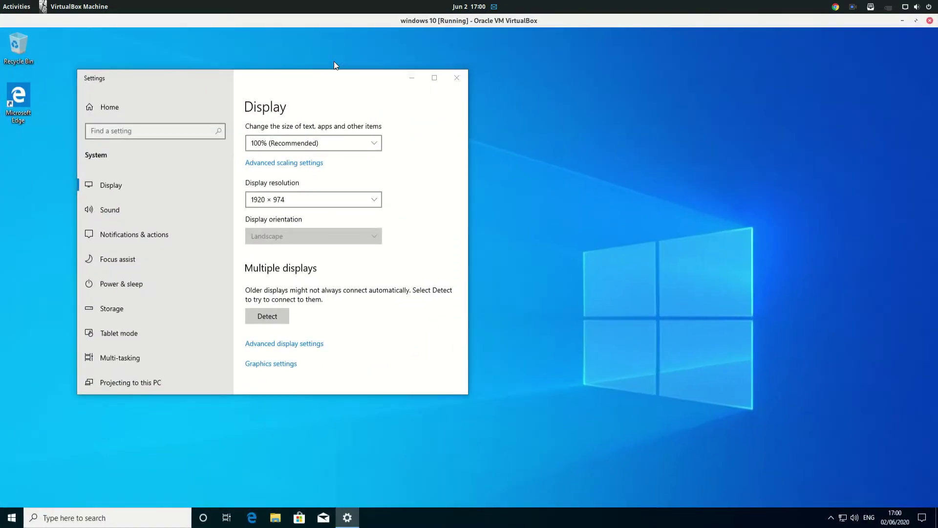
pyautogui.click(457, 79)
pyautogui.moveTo(54, 24); pyautogui.dragTo(59, 2)
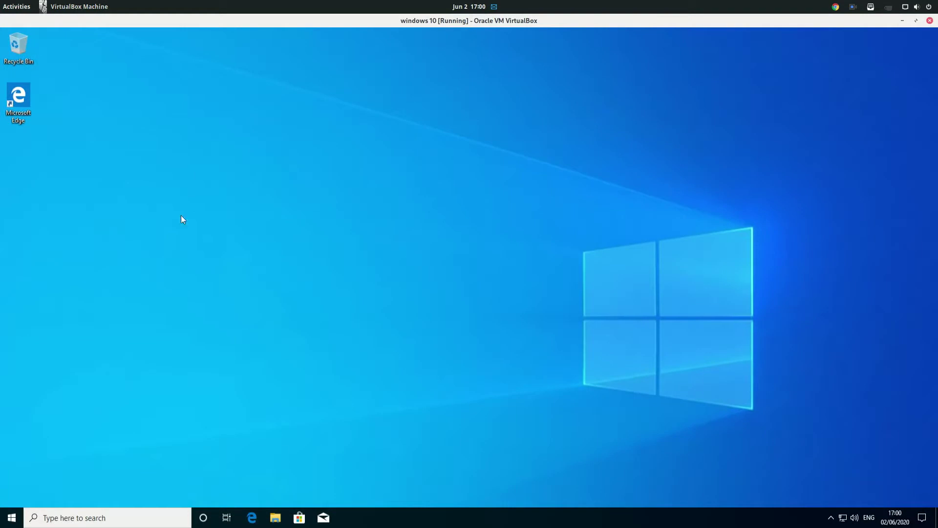
pyautogui.click(392, 433)
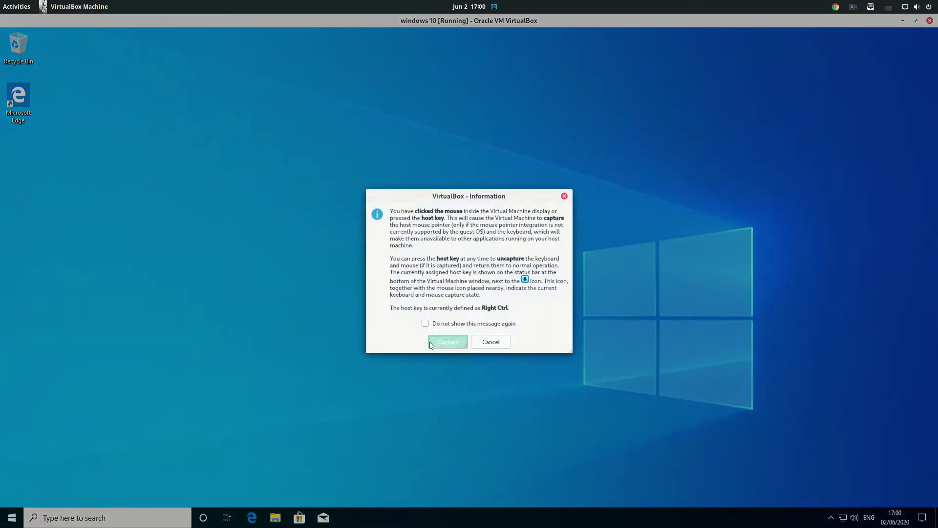
pyautogui.click(432, 342)
pyautogui.click(52, 7)
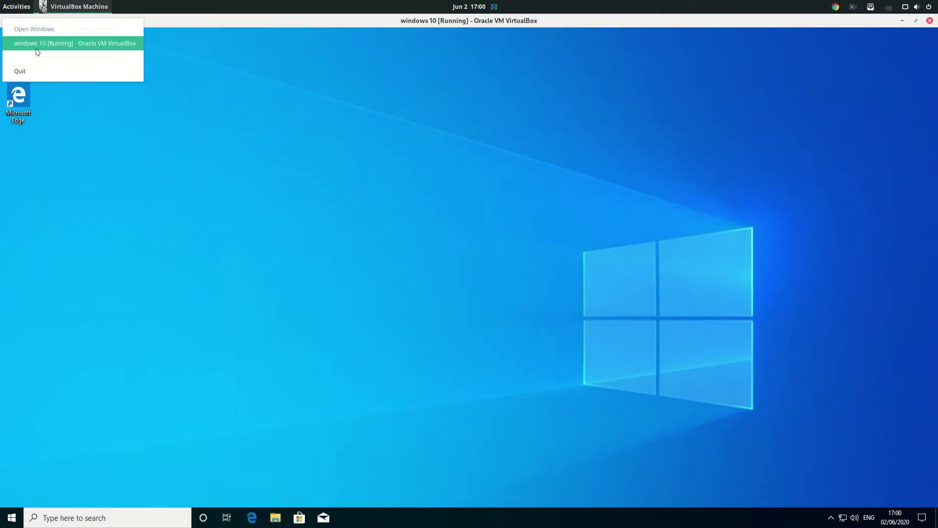
pyautogui.click(36, 49)
pyautogui.click(61, 8)
pyautogui.click(17, 6)
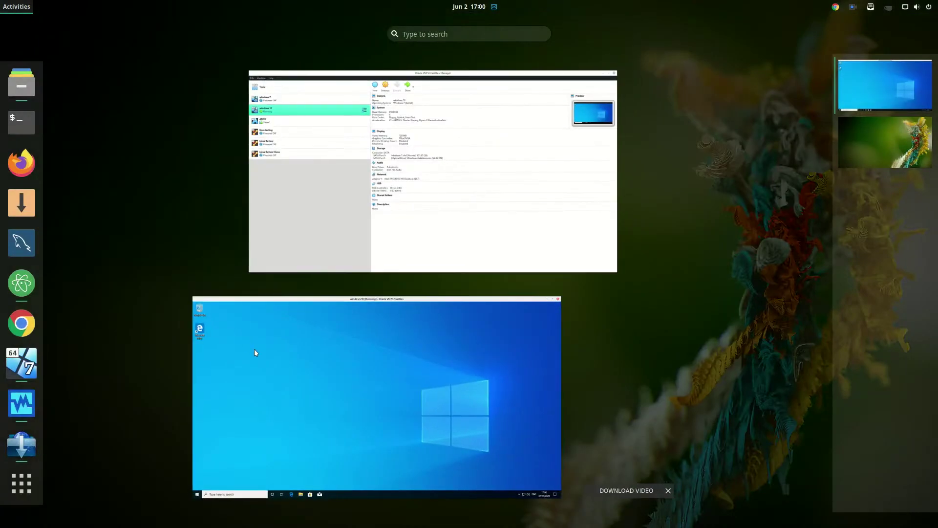
pyautogui.click(256, 354)
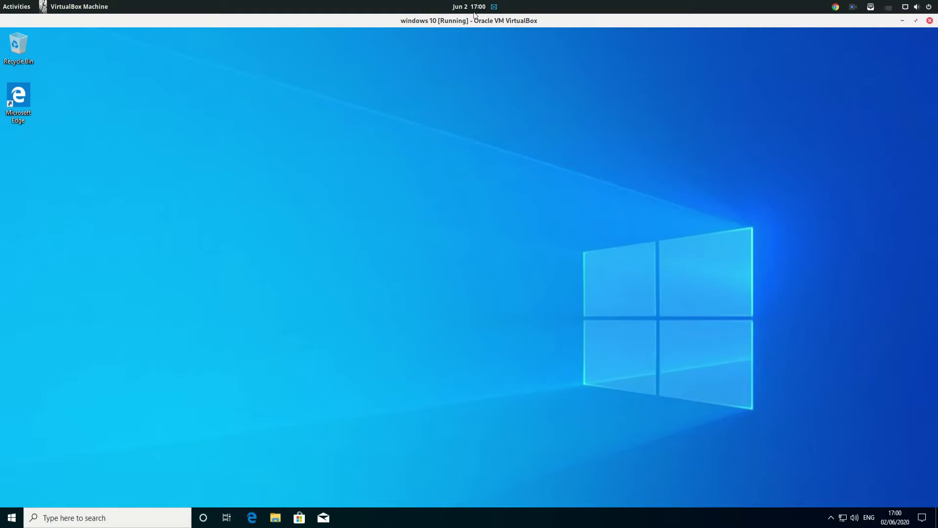
pyautogui.click(553, 269)
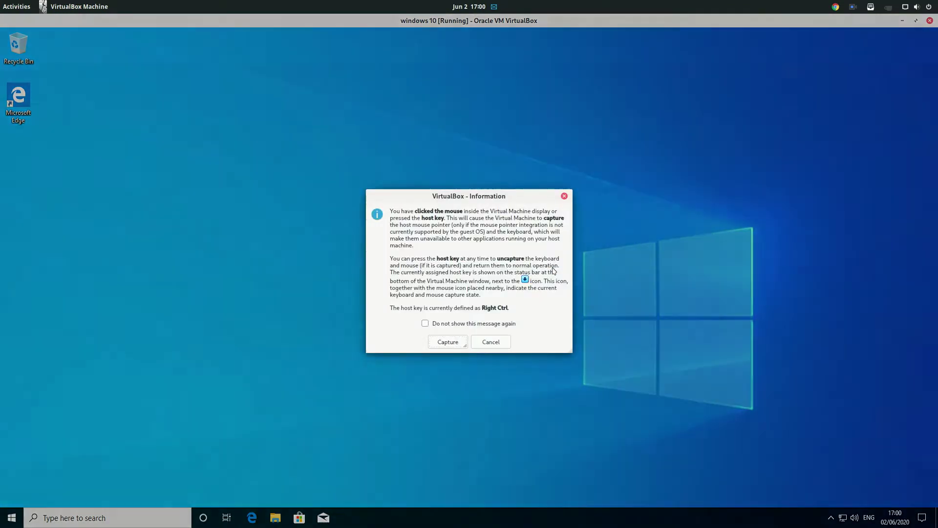
pyautogui.click(457, 343)
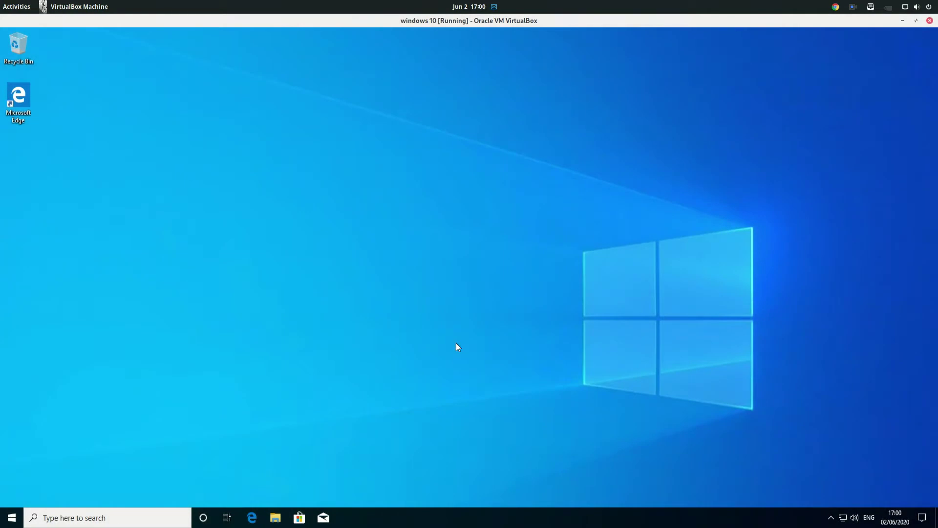
# - Power off the windows 10 VM from its window, then start it again from the Manager
pyautogui.click(17, 6)
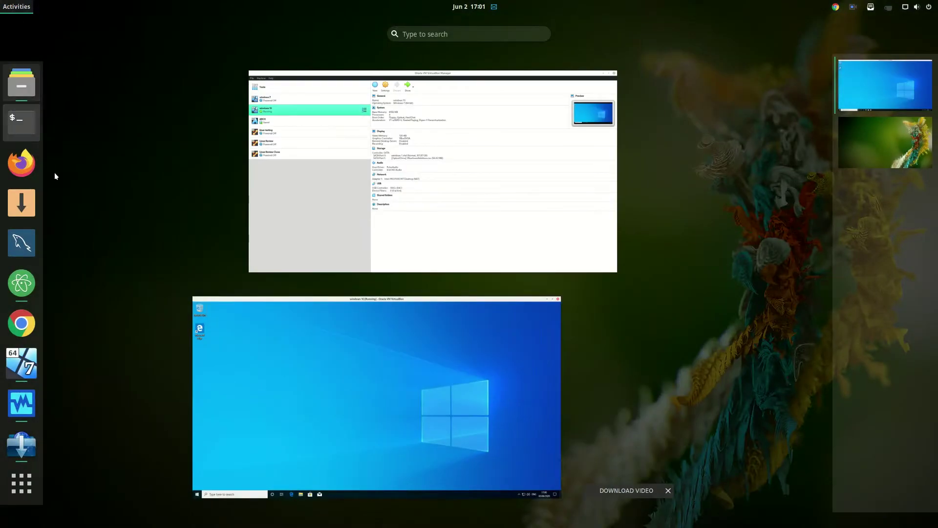
pyautogui.click(303, 317)
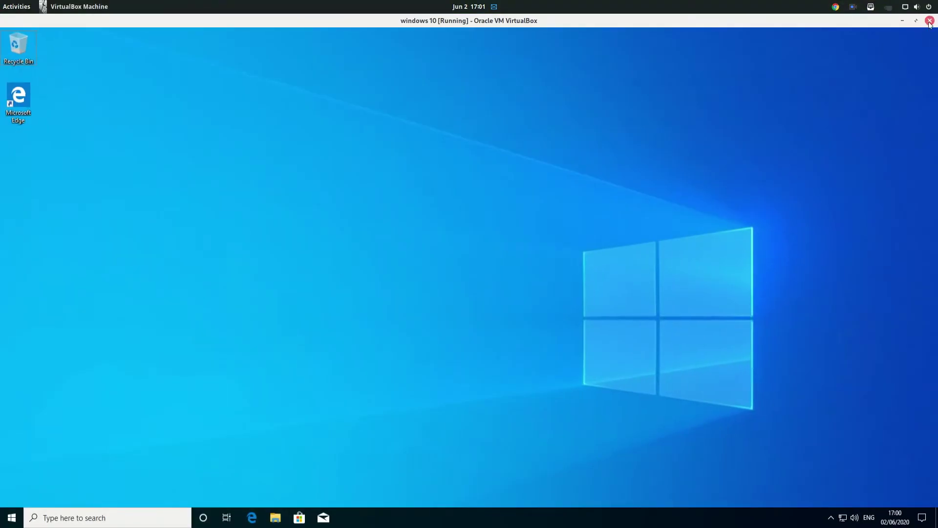
pyautogui.click(930, 21)
pyautogui.click(426, 308)
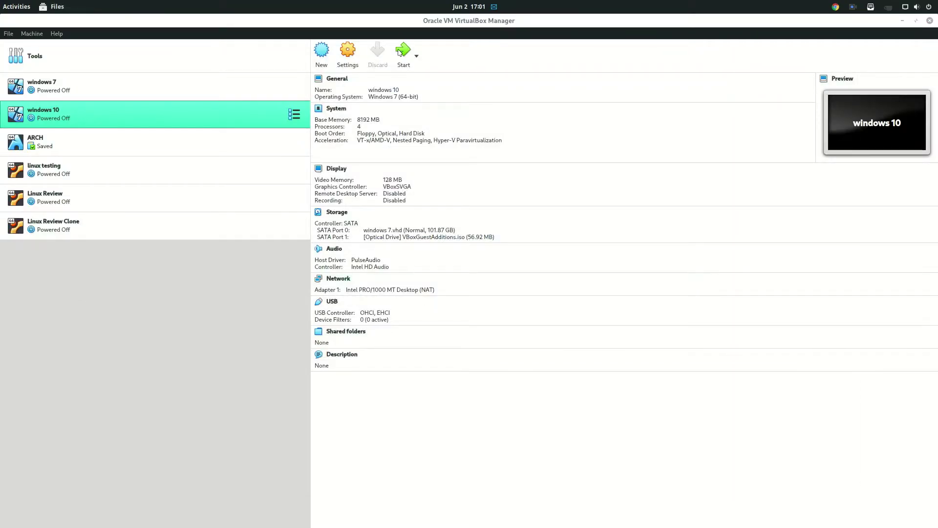
pyautogui.click(400, 53)
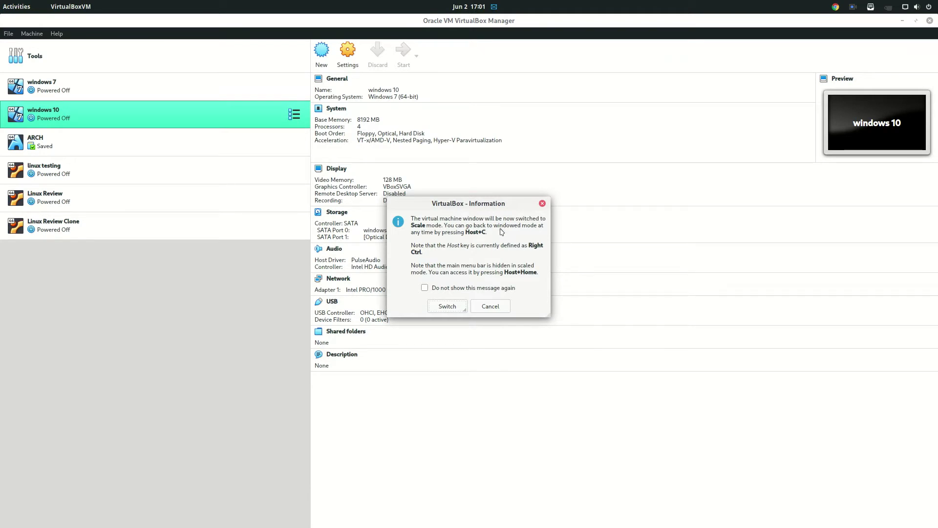
# - Accept the notice's Switch option so the windows 10 VM starts in Scaled Mode
pyautogui.click(447, 306)
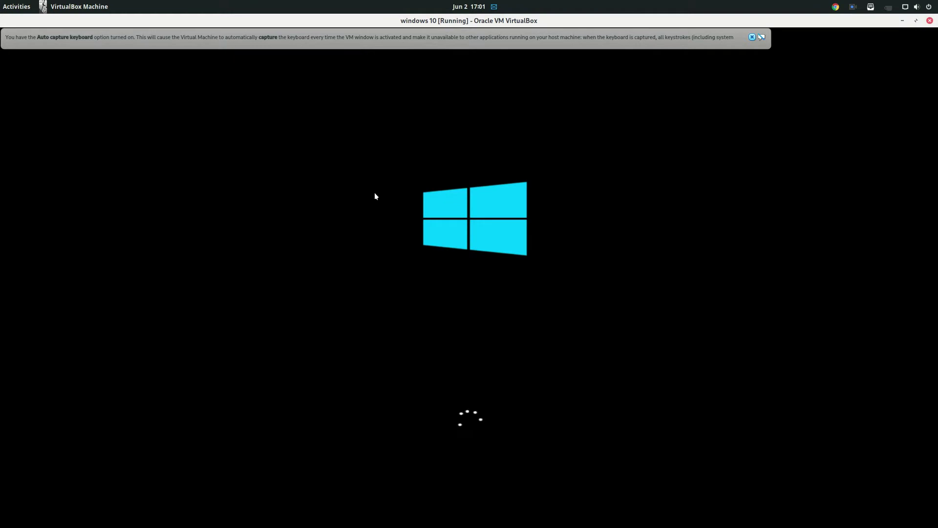
# - Leave scaled mode with Host+C, dismiss the keyboard and mouse notices, and use Adjust Window Size to fit the guest
pyautogui.hotkey('ctrl', 'c')
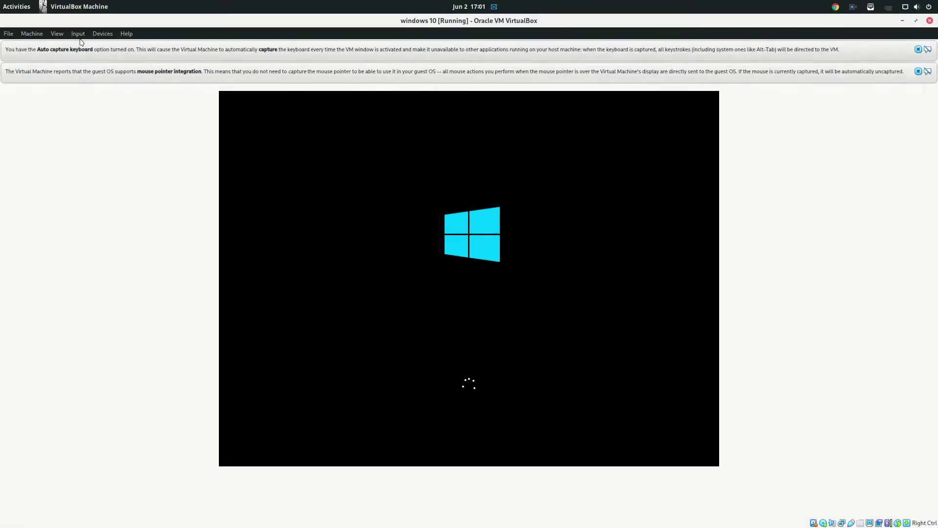
pyautogui.click(53, 35)
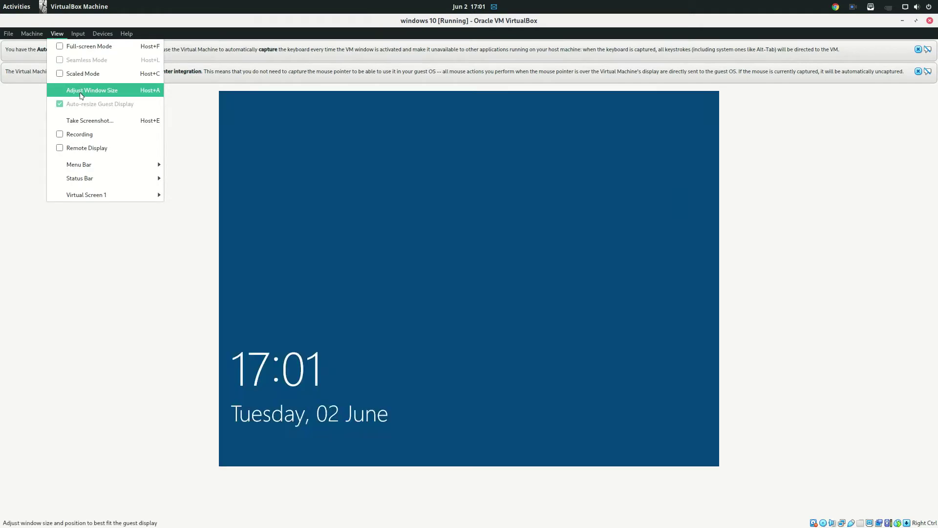
pyautogui.click(74, 90)
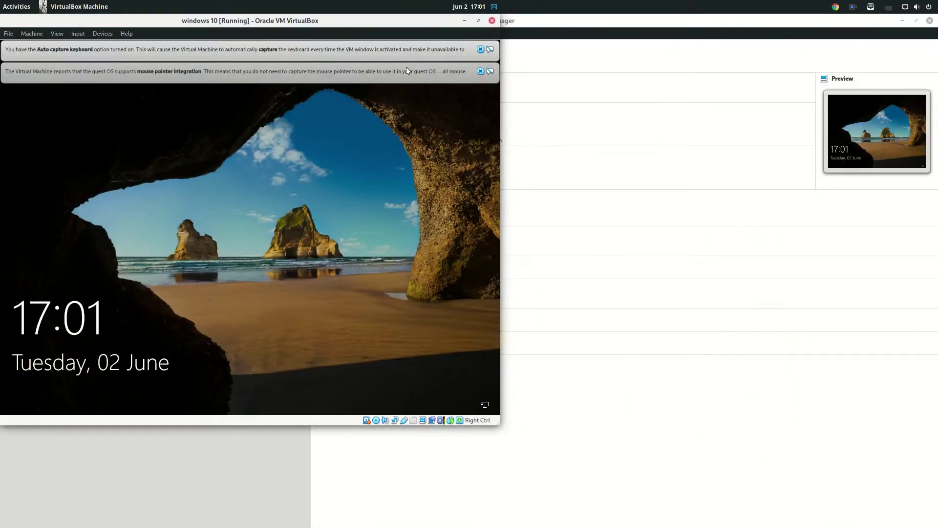
pyautogui.click(480, 49)
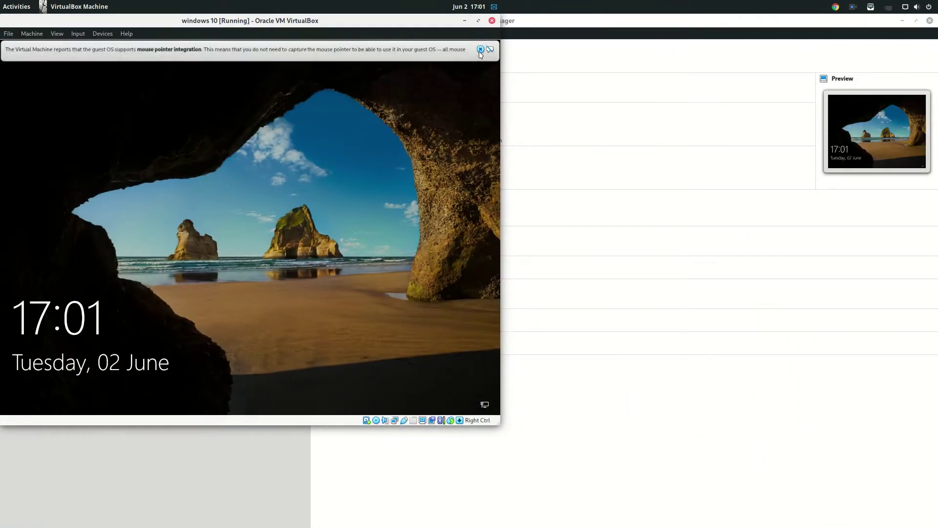
pyautogui.click(481, 49)
pyautogui.click(57, 33)
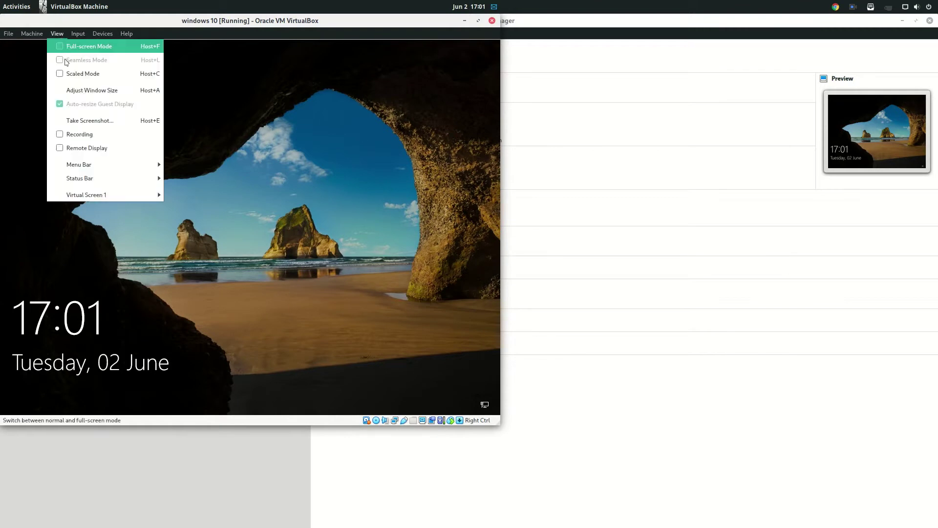
pyautogui.click(84, 96)
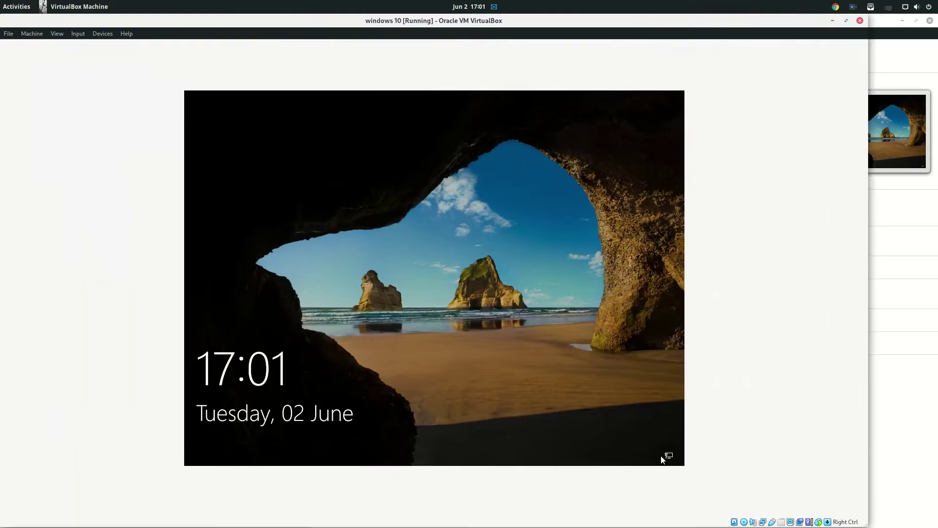
pyautogui.click(41, 35)
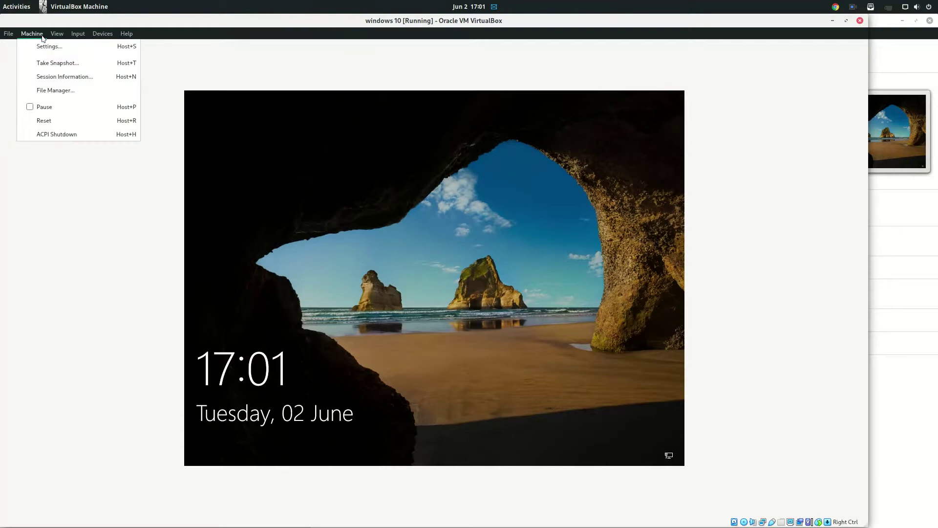
pyautogui.moveTo(57, 34)
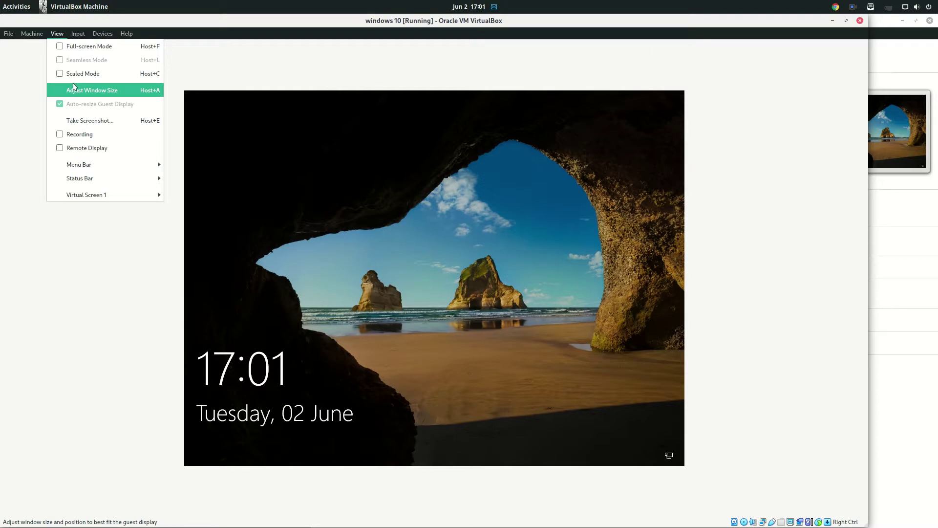
pyautogui.click(74, 90)
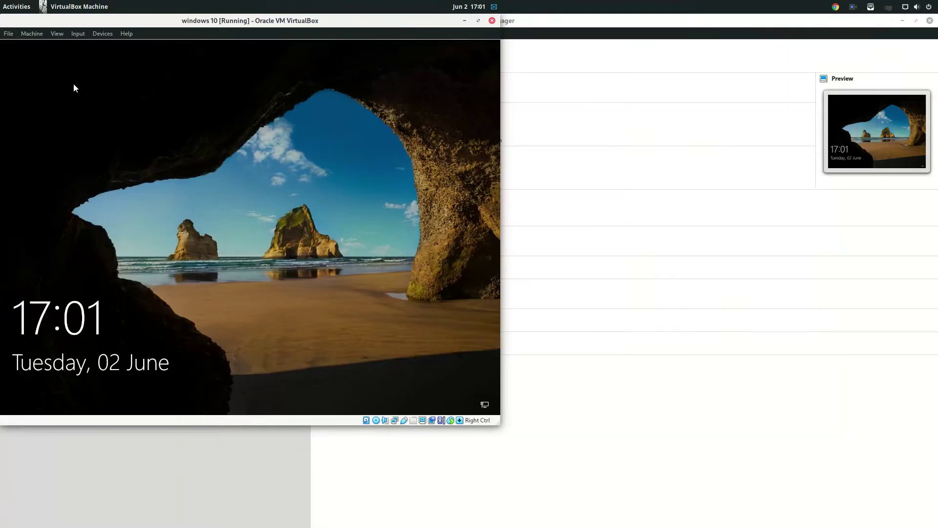
# - Sign in to the Windows 10 guest from the lock screen with the account password
pyautogui.click(228, 298)
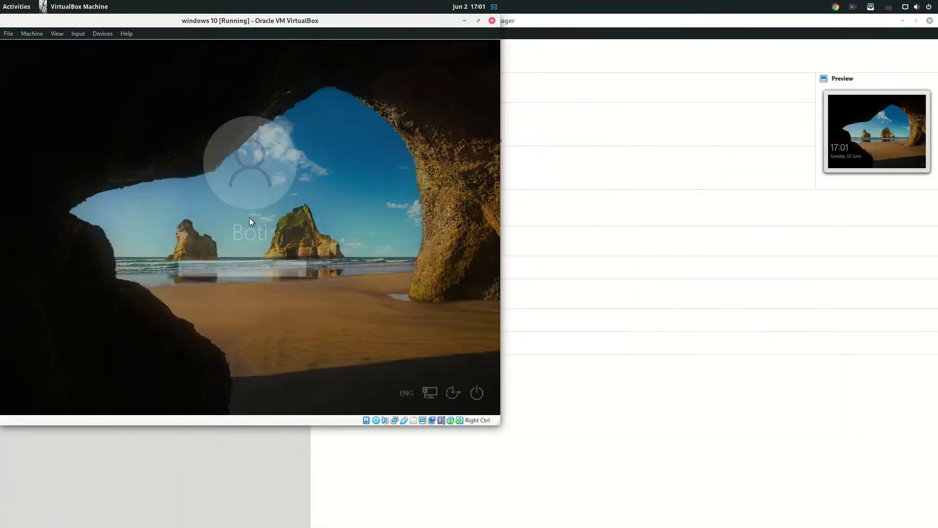
pyautogui.write('****')
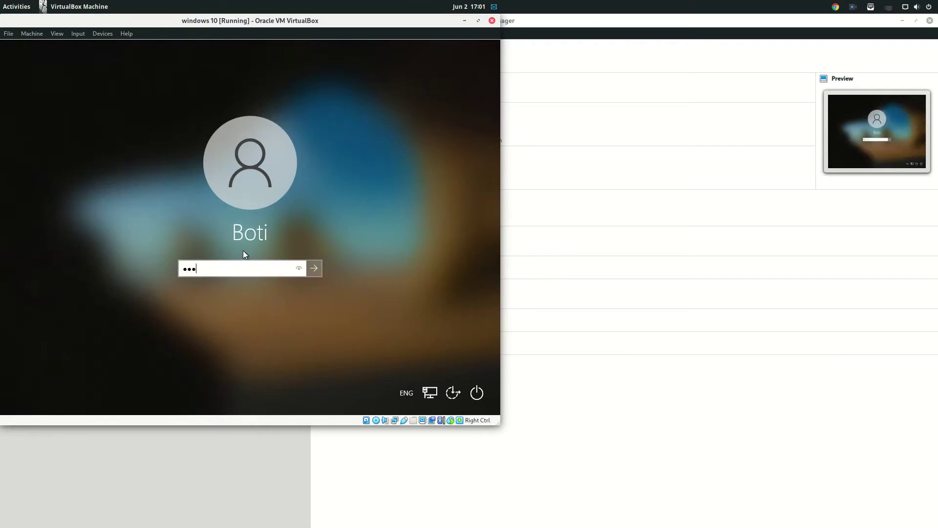
pyautogui.press('Return')
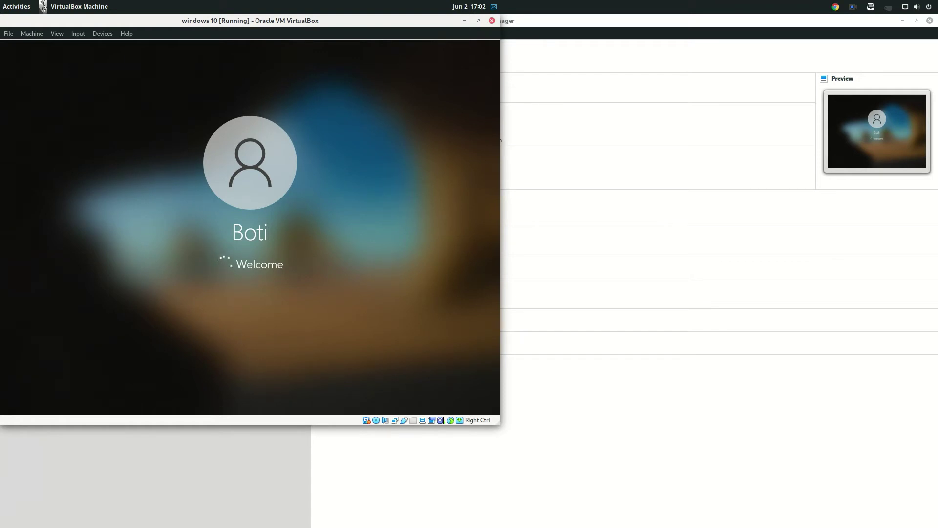
# - Drag the VM window toward the centre of the host screen
pyautogui.moveTo(310, 20); pyautogui.dragTo(529, 47)
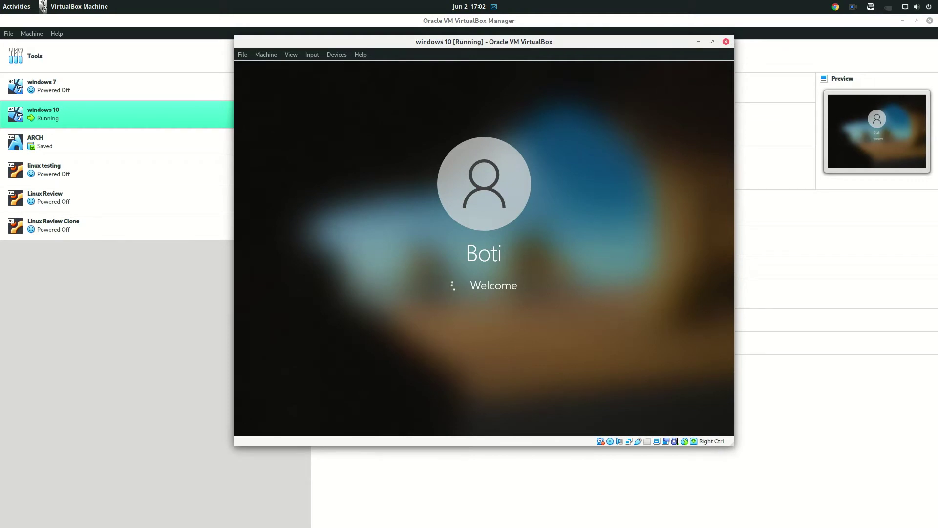
pyautogui.click(296, 56)
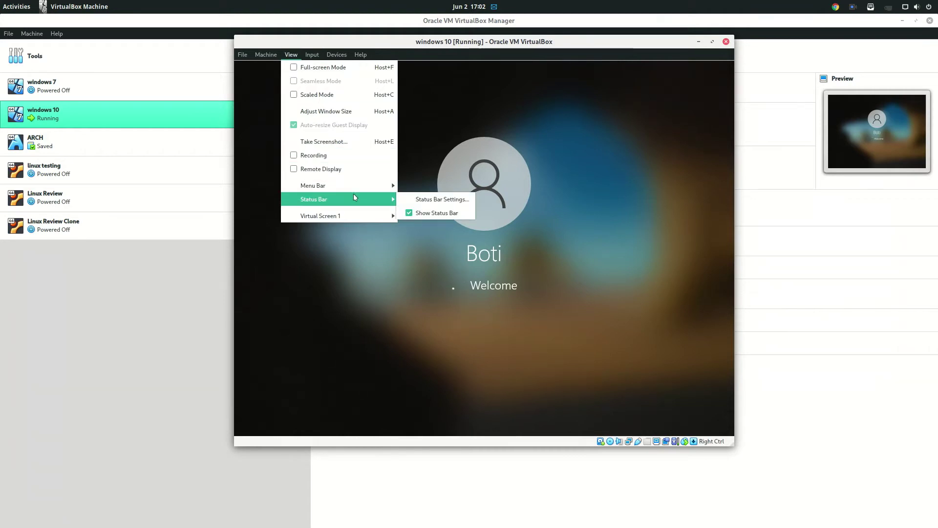
pyautogui.moveTo(360, 218)
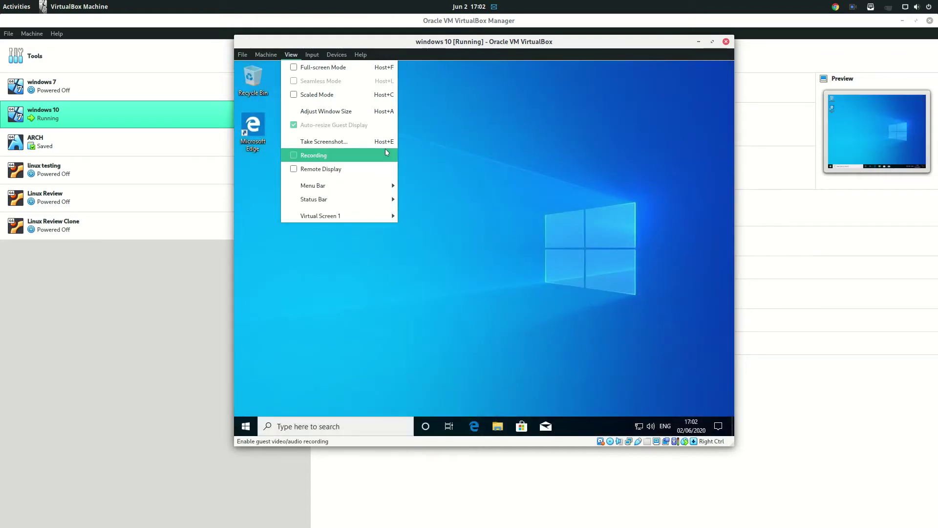
# - Set the guest's display resolution to 1280 × 960 in Display settings, keep it, and close Settings
pyautogui.rightClick(481, 151)
pyautogui.click(490, 234)
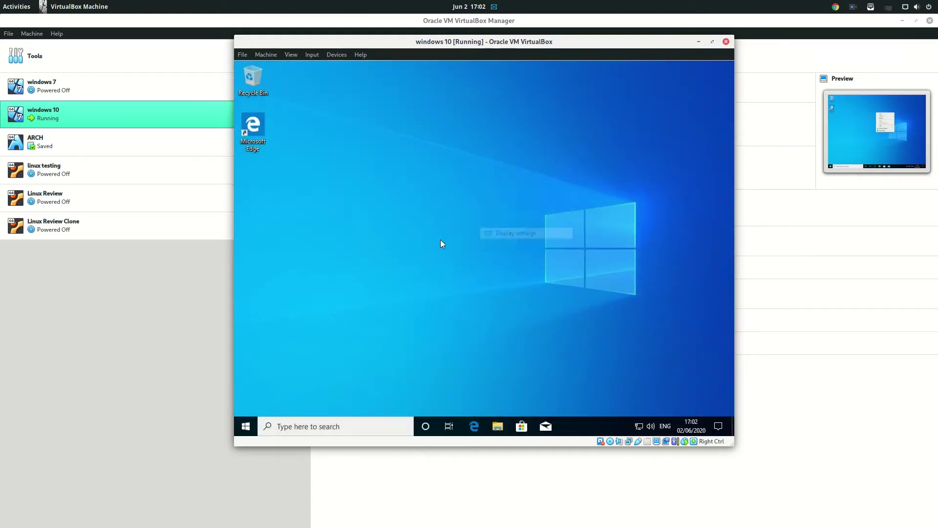
pyautogui.scroll(-1, 496, 330)
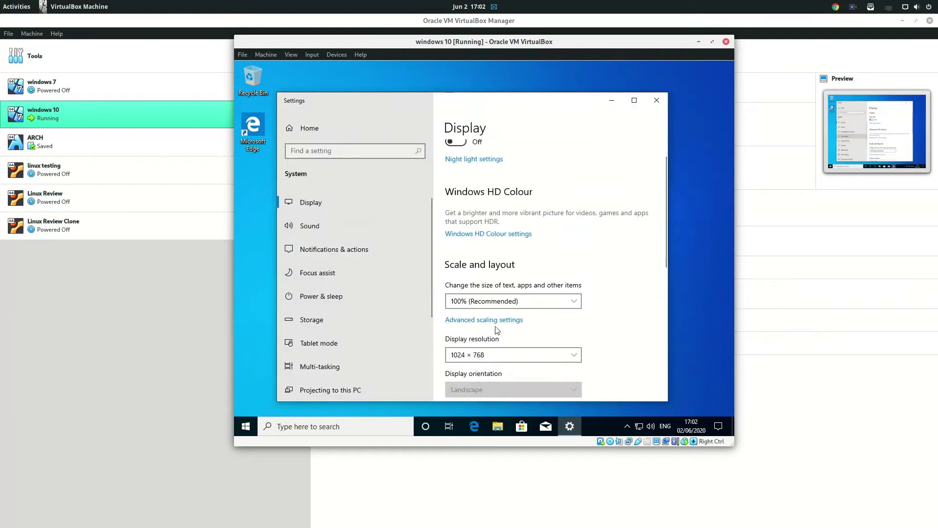
pyautogui.scroll(-3, 496, 330)
pyautogui.click(481, 215)
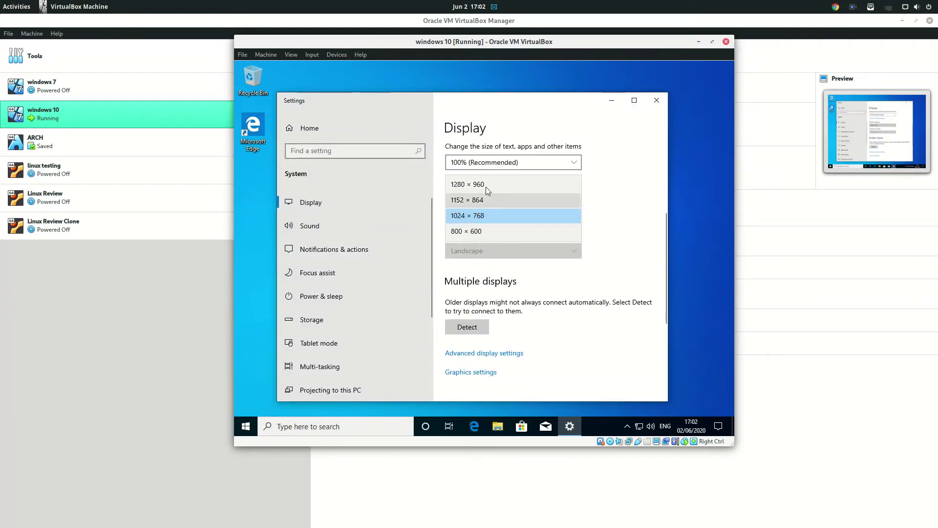
pyautogui.click(486, 188)
pyautogui.click(567, 264)
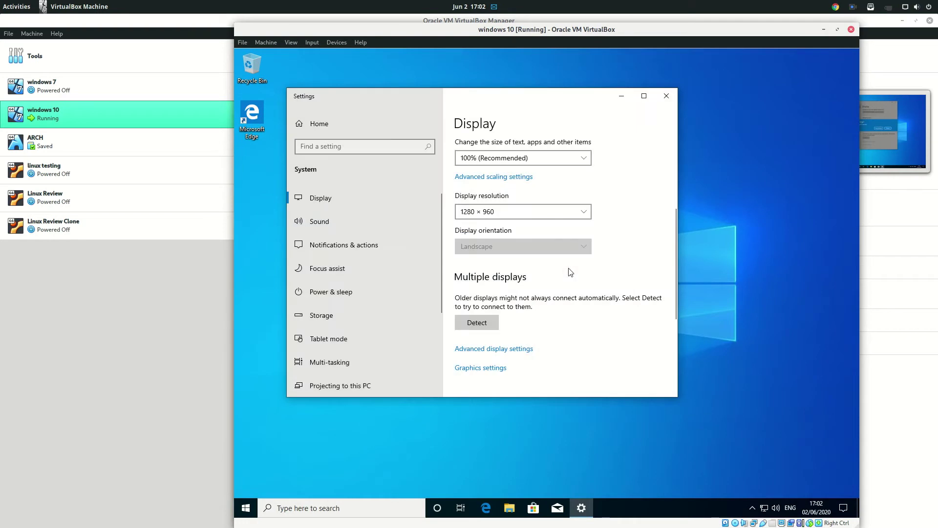
pyautogui.click(530, 216)
pyautogui.click(529, 218)
pyautogui.click(527, 215)
pyautogui.click(527, 215)
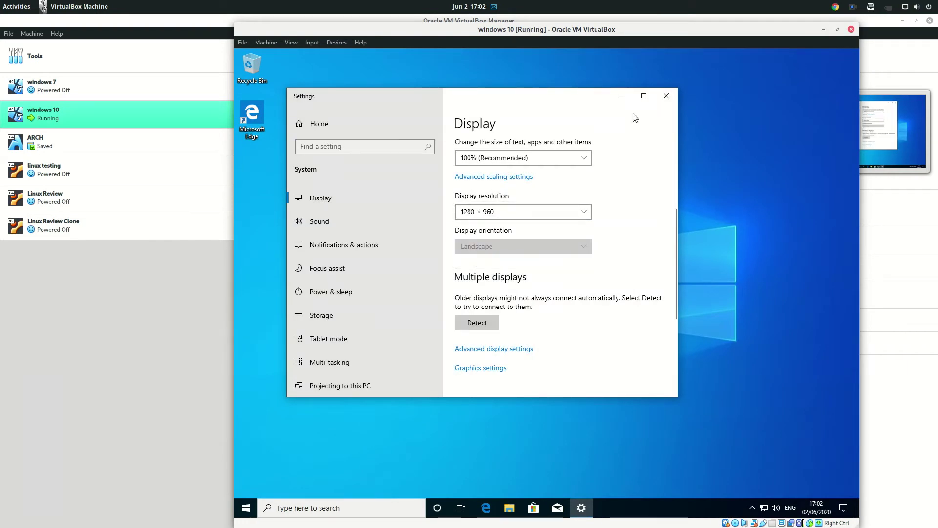
pyautogui.click(665, 95)
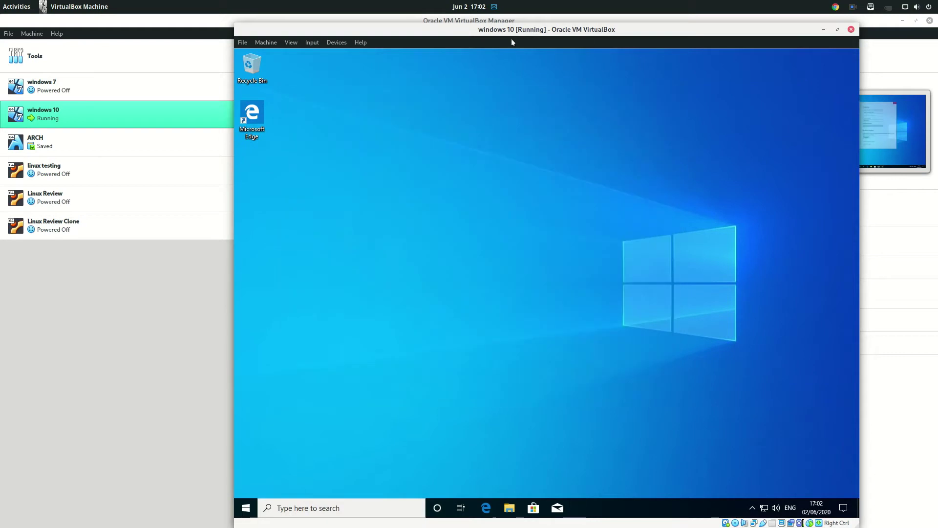
pyautogui.click(291, 43)
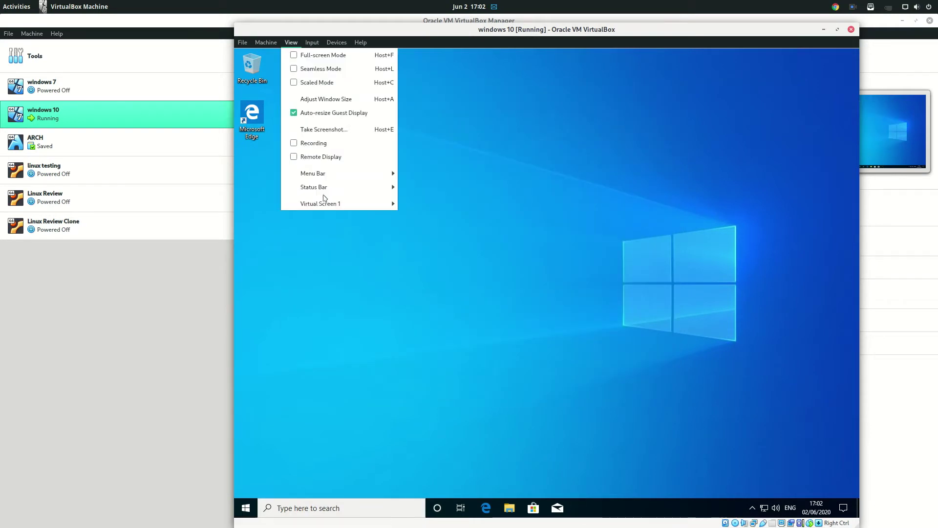
pyautogui.moveTo(325, 203)
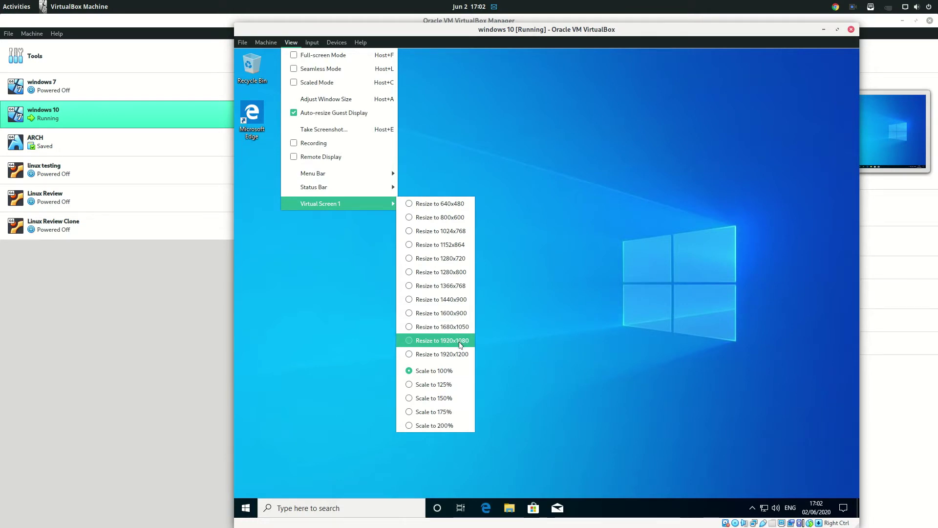
pyautogui.click(461, 343)
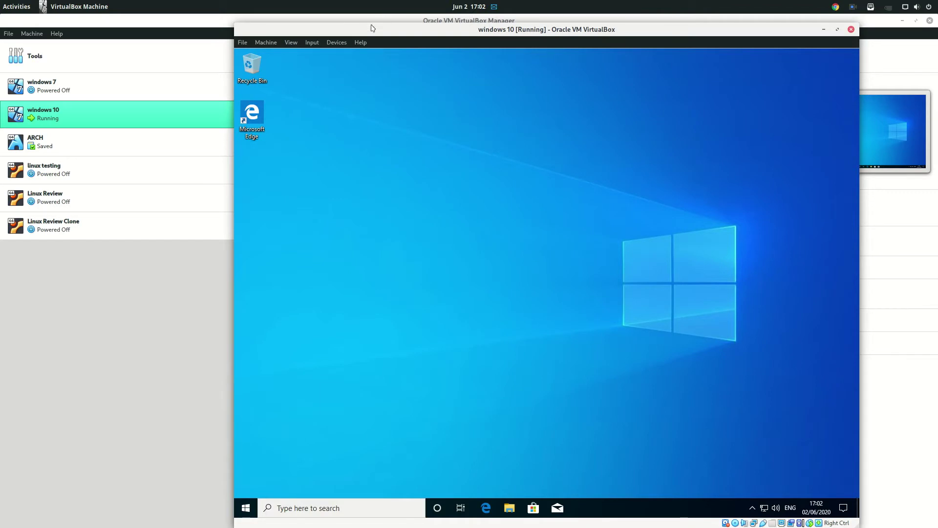
pyautogui.moveTo(377, 19); pyautogui.dragTo(371, 12)
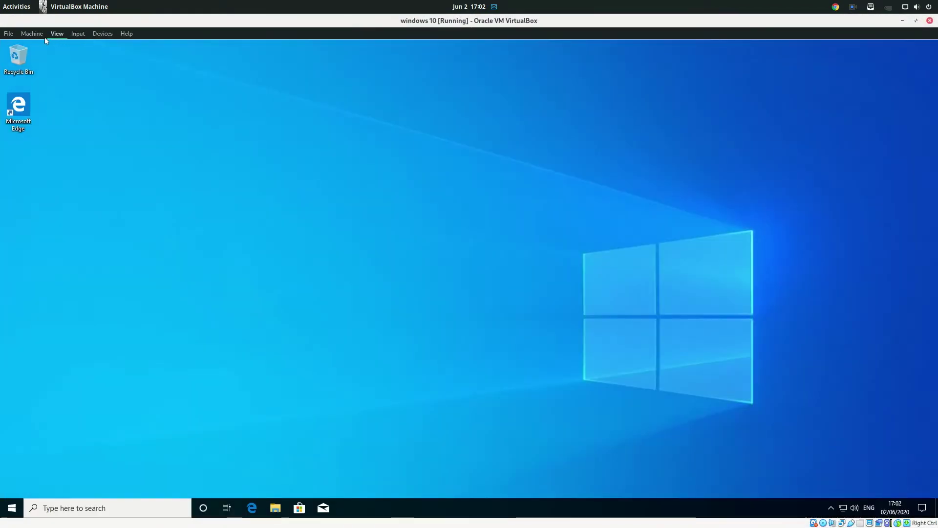
pyautogui.click(32, 33)
pyautogui.click(60, 63)
pyautogui.click(65, 35)
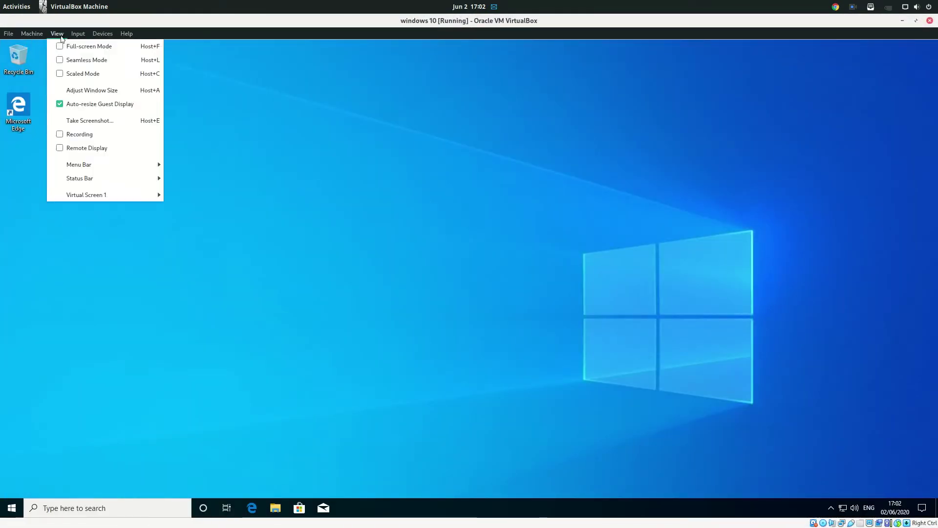
pyautogui.moveTo(116, 196)
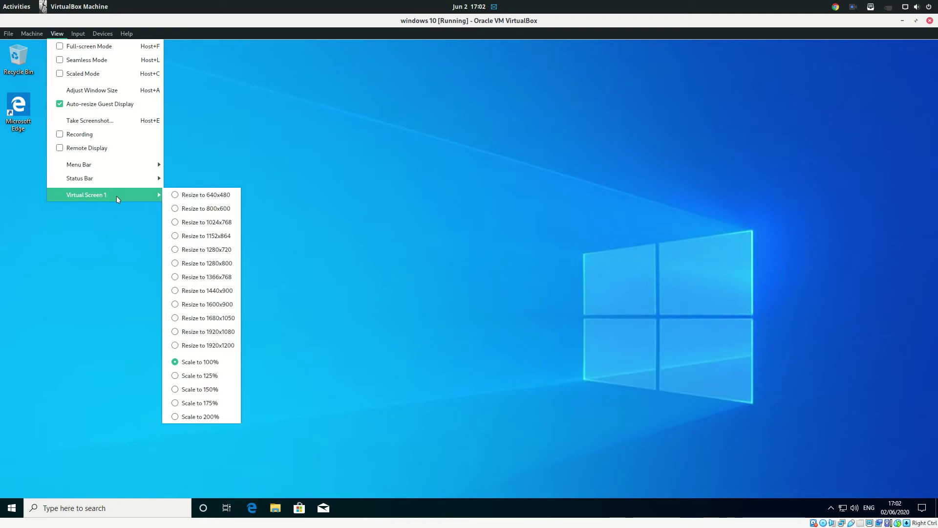
pyautogui.click(318, 156)
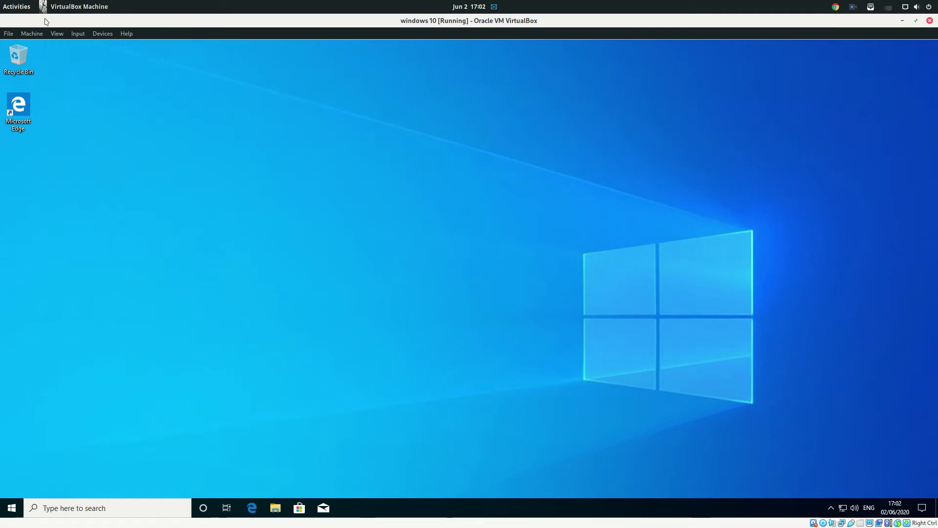
pyautogui.click(916, 21)
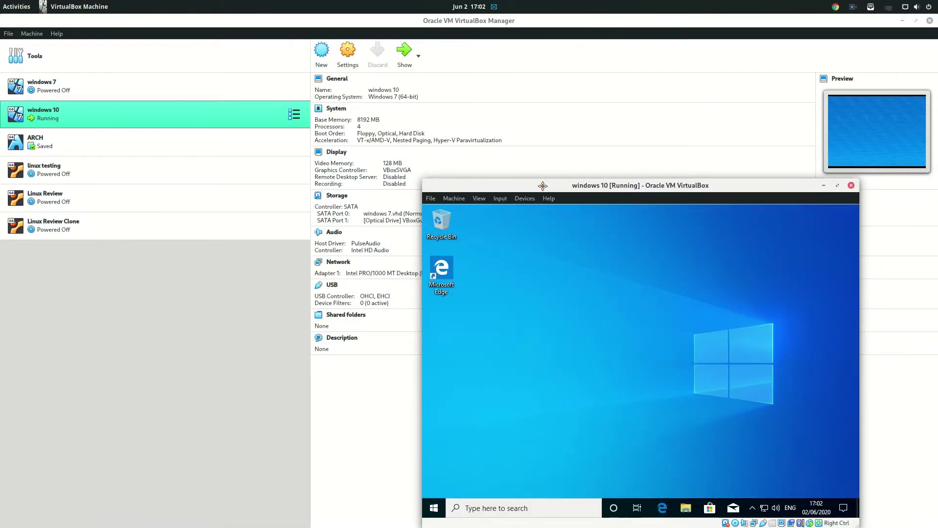
pyautogui.moveTo(542, 186); pyautogui.dragTo(369, 143)
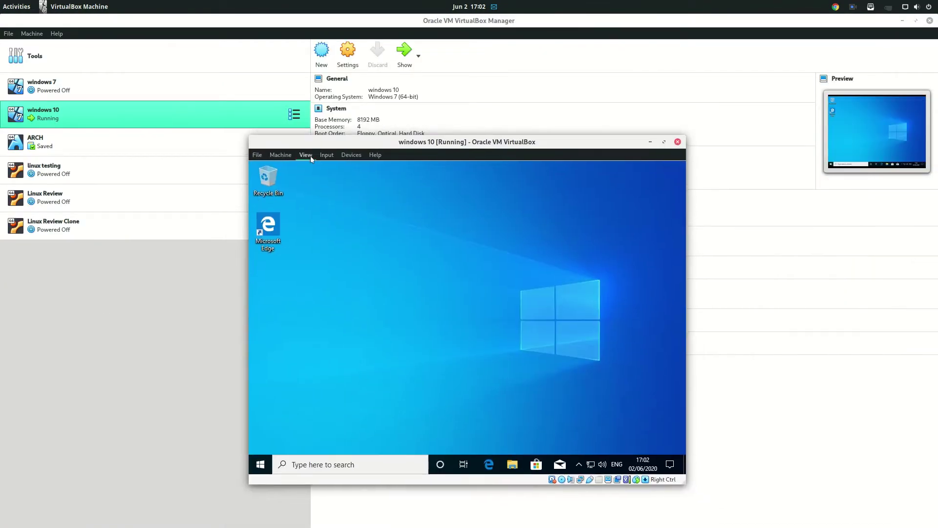
pyautogui.moveTo(252, 135); pyautogui.dragTo(53, 15)
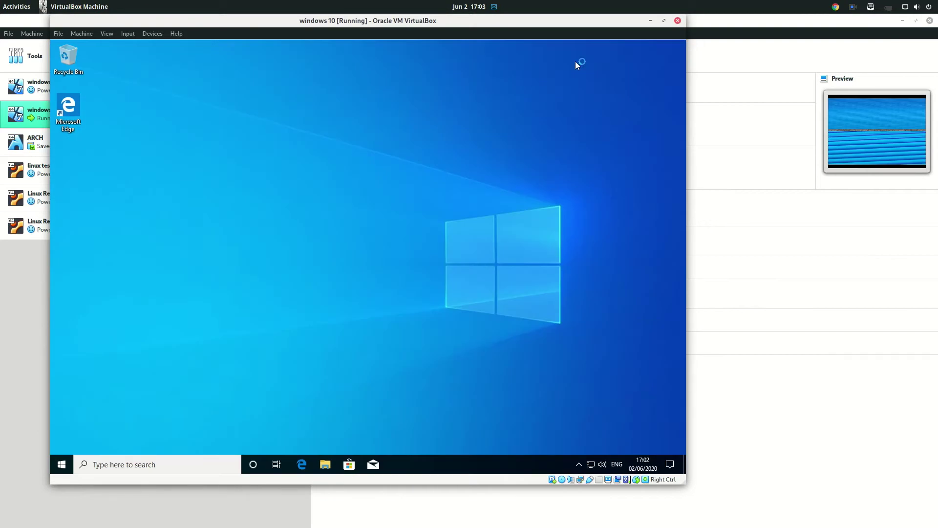
pyautogui.click(664, 20)
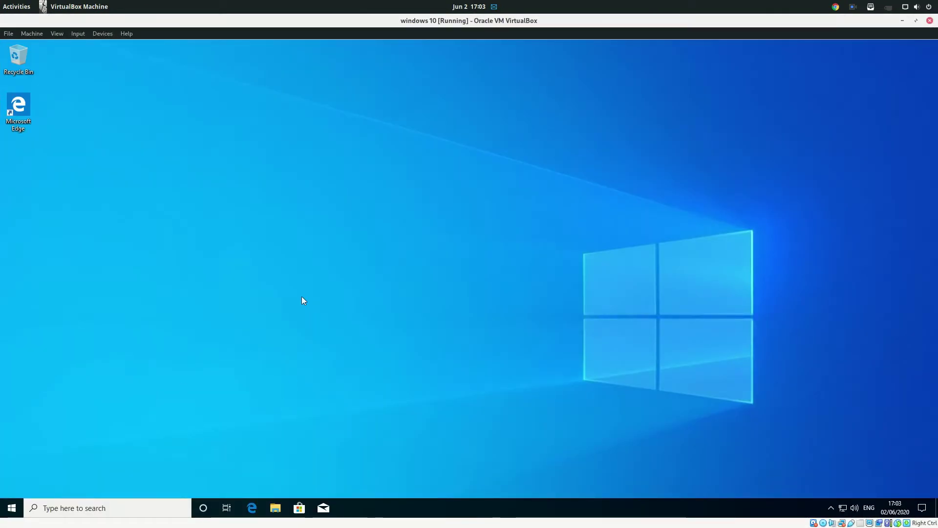
# - Browse This PC in File Explorer, close it, and open the guest's Start menu
pyautogui.click(276, 503)
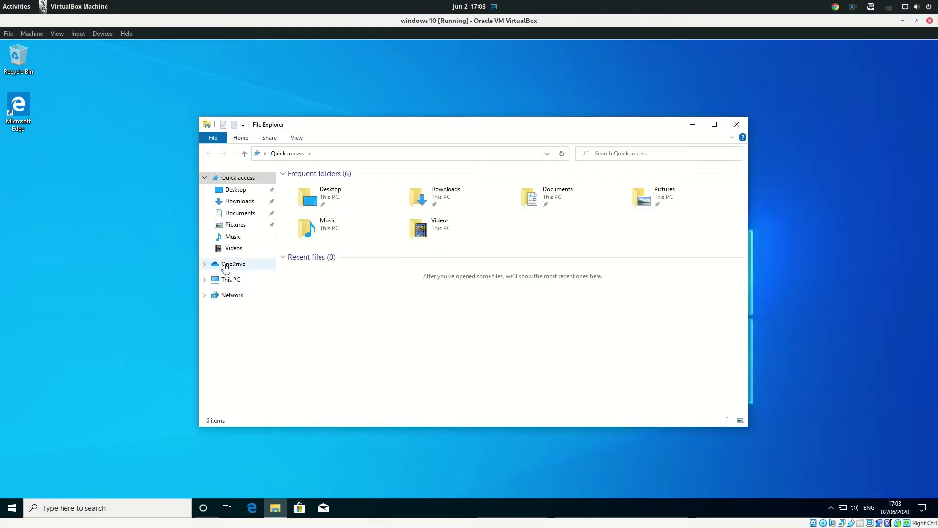
pyautogui.click(228, 277)
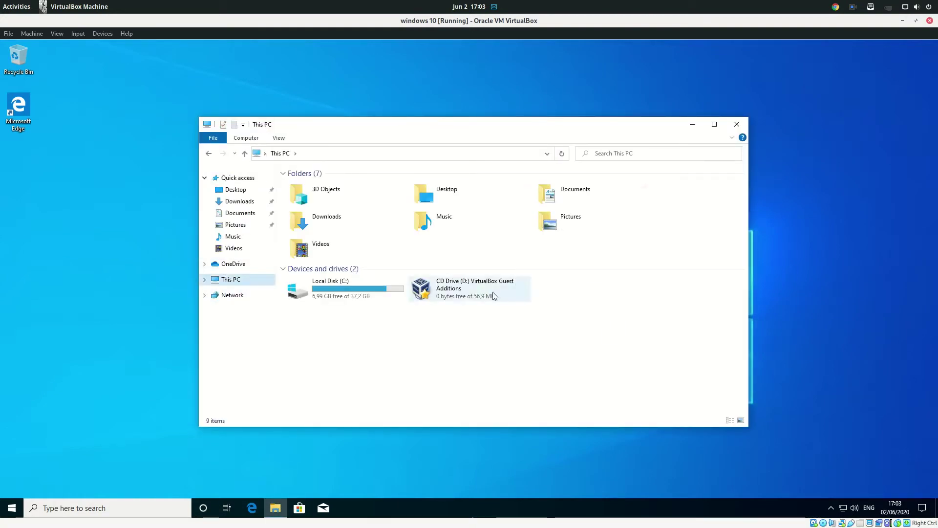
pyautogui.click(737, 125)
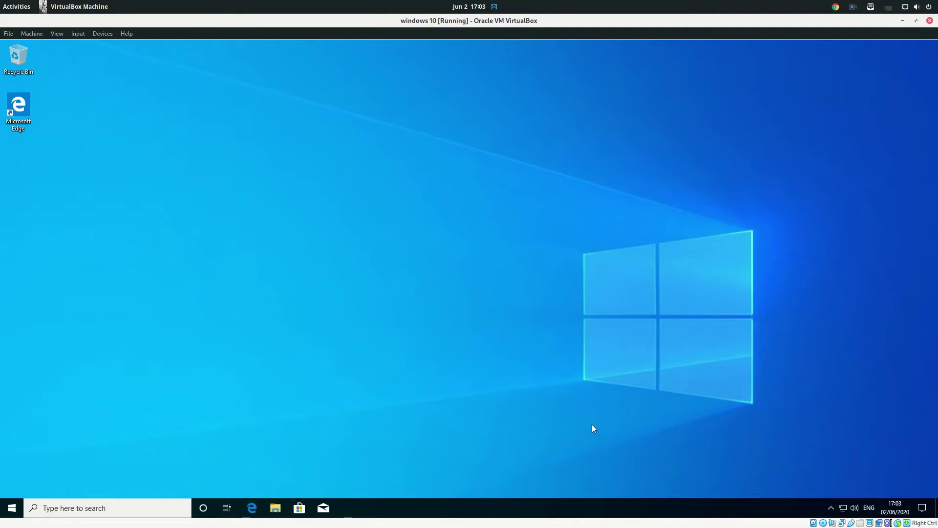
pyautogui.click(14, 508)
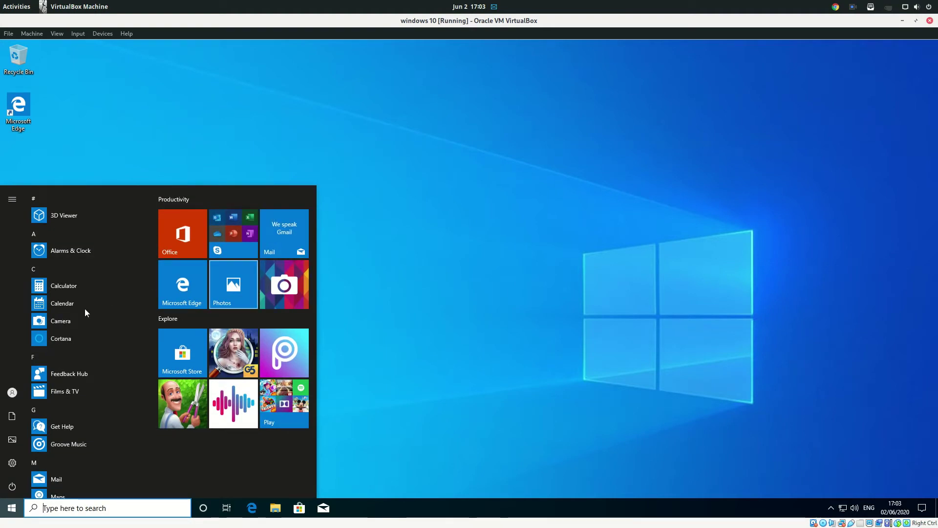
# - Open Windows Settings and view the System > Display page
pyautogui.click(12, 467)
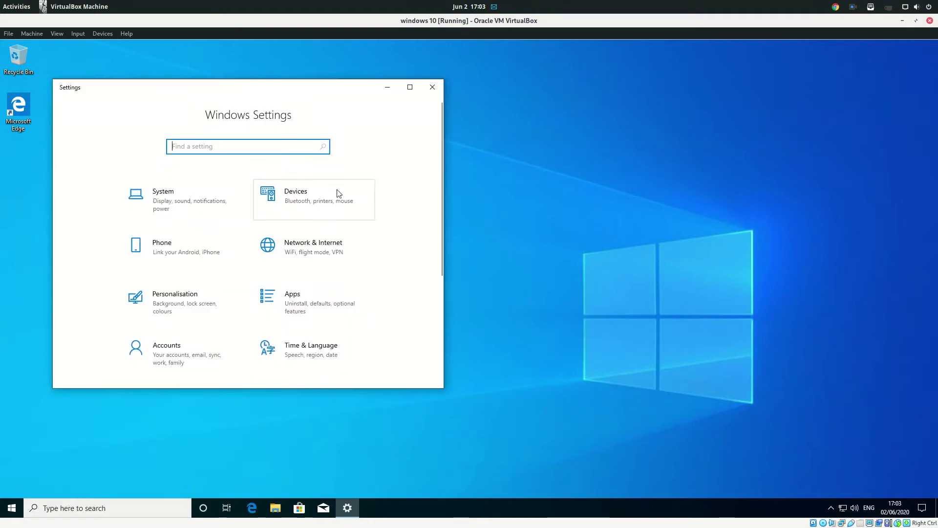
pyautogui.click(169, 210)
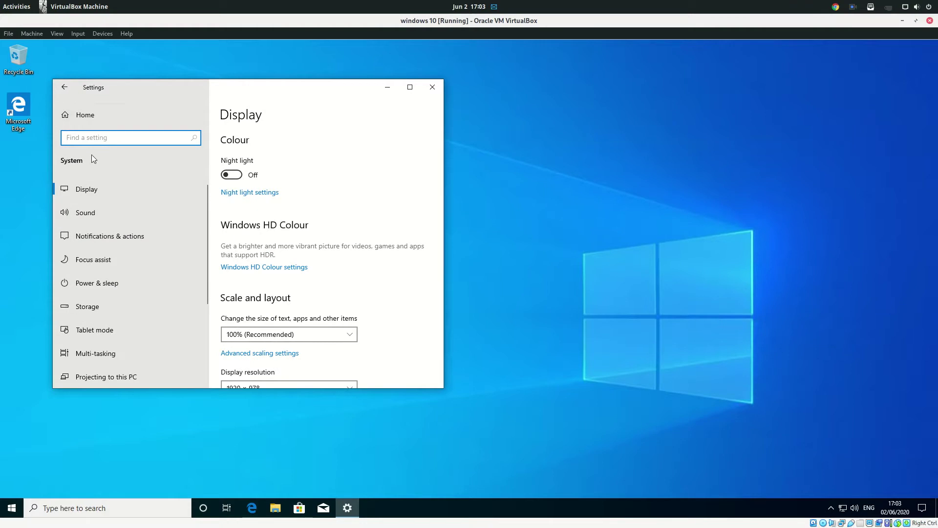
pyautogui.click(99, 184)
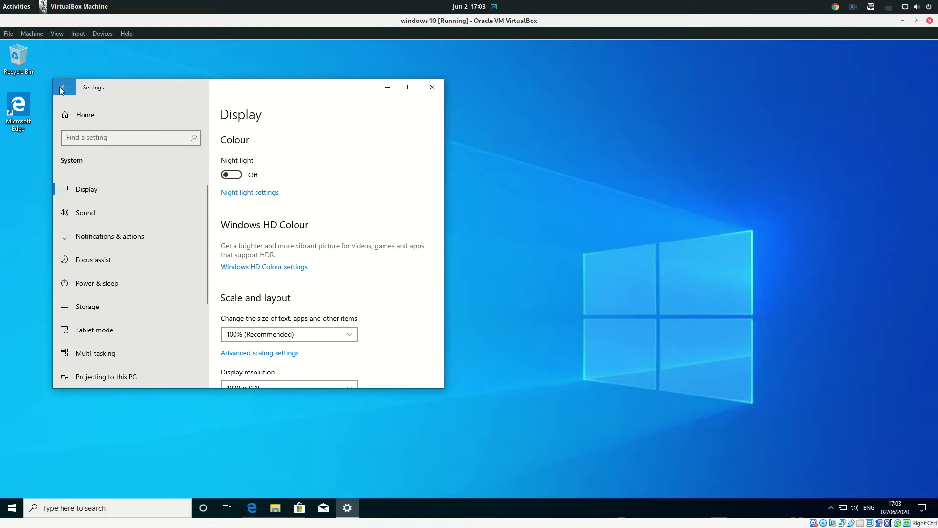
pyautogui.click(62, 89)
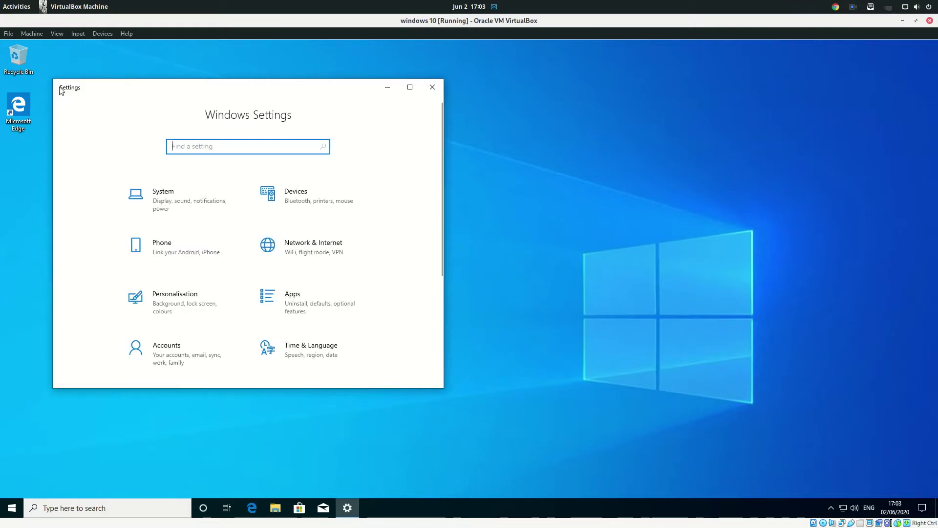
# - Browse Personalisation's Colours, Background and Lock screen pages in maximized Settings, then close Settings
pyautogui.click(189, 299)
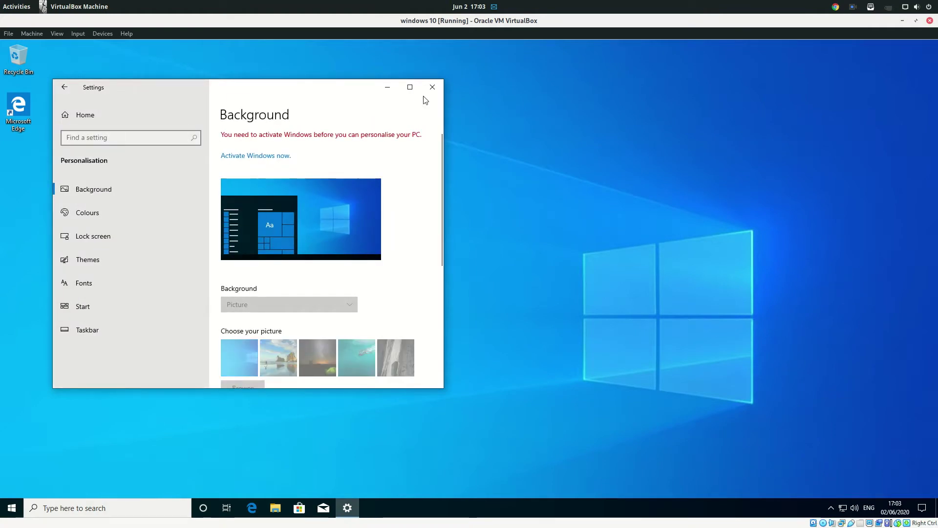
pyautogui.click(412, 88)
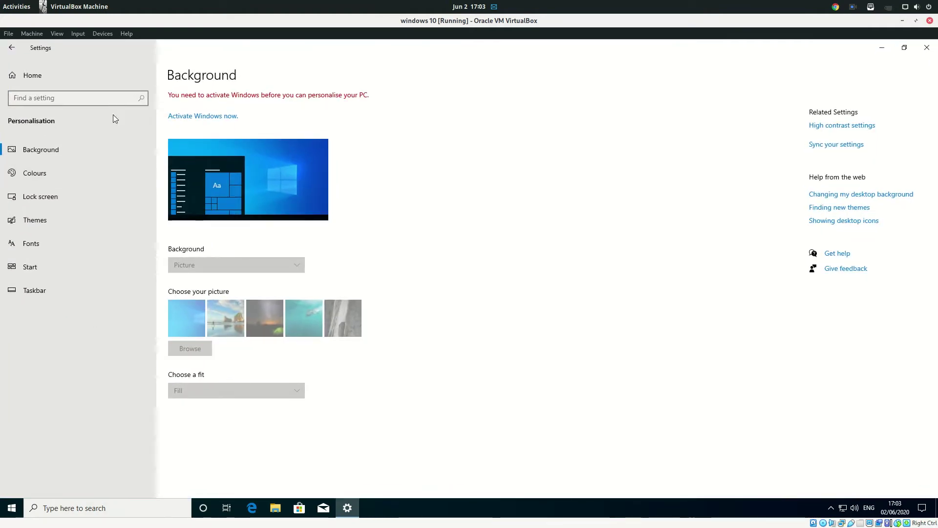
pyautogui.click(81, 172)
pyautogui.click(84, 154)
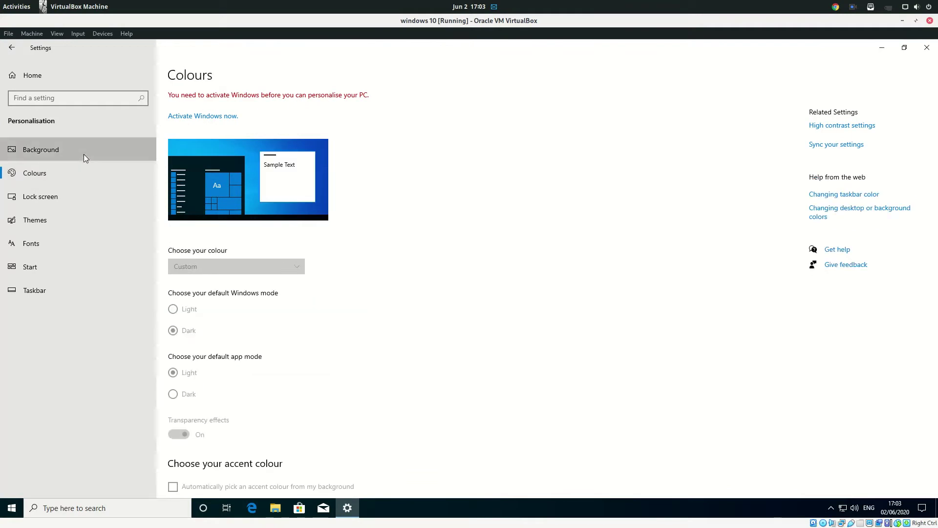
pyautogui.click(90, 203)
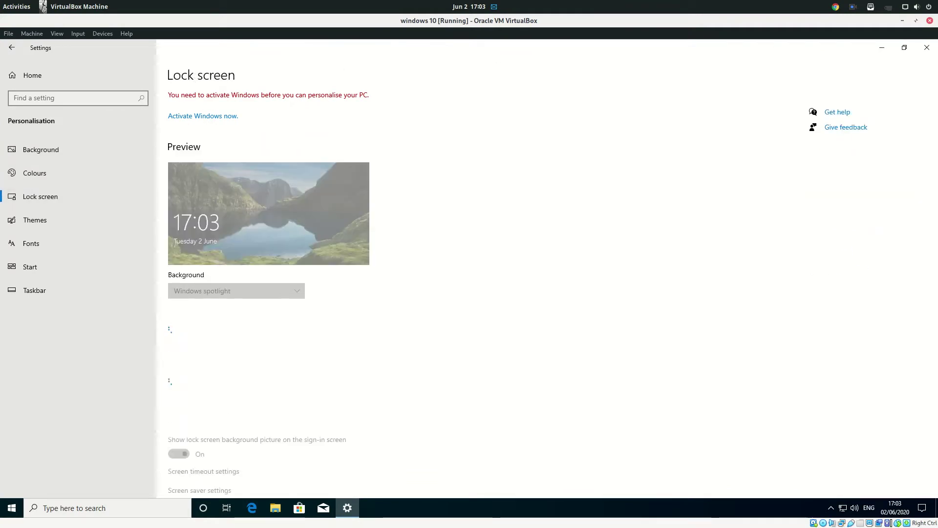
pyautogui.click(921, 47)
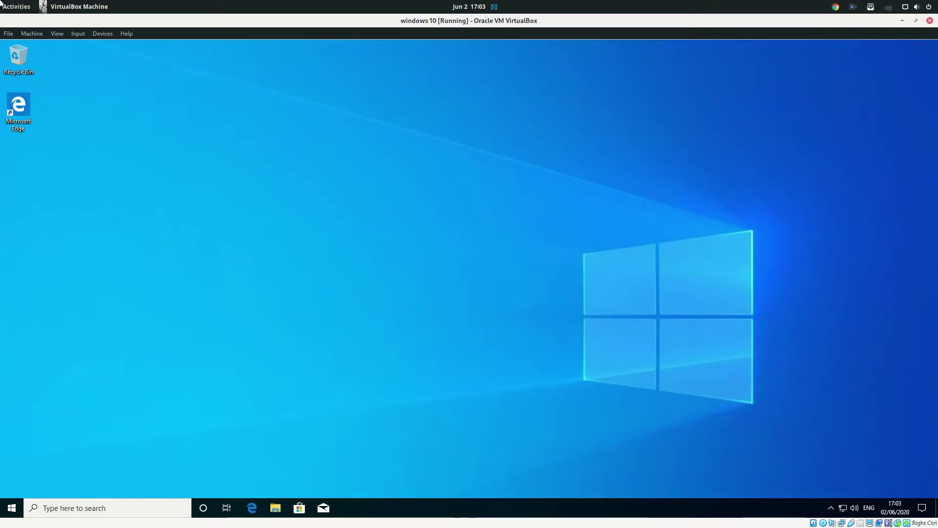
# - Bring the windows 10 VM back to front and launch Edge, closing the go.microsoft.com tab
pyautogui.click(16, 6)
pyautogui.click(296, 364)
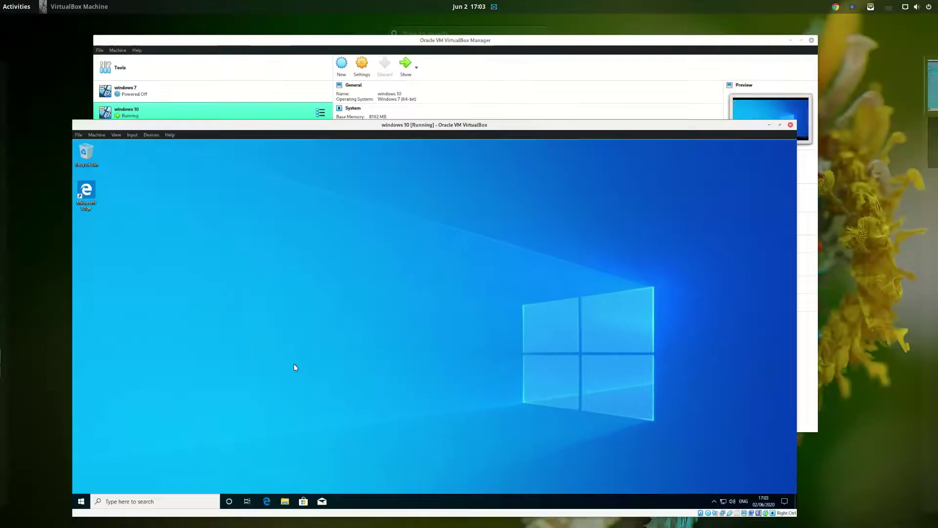
pyautogui.click(10, 513)
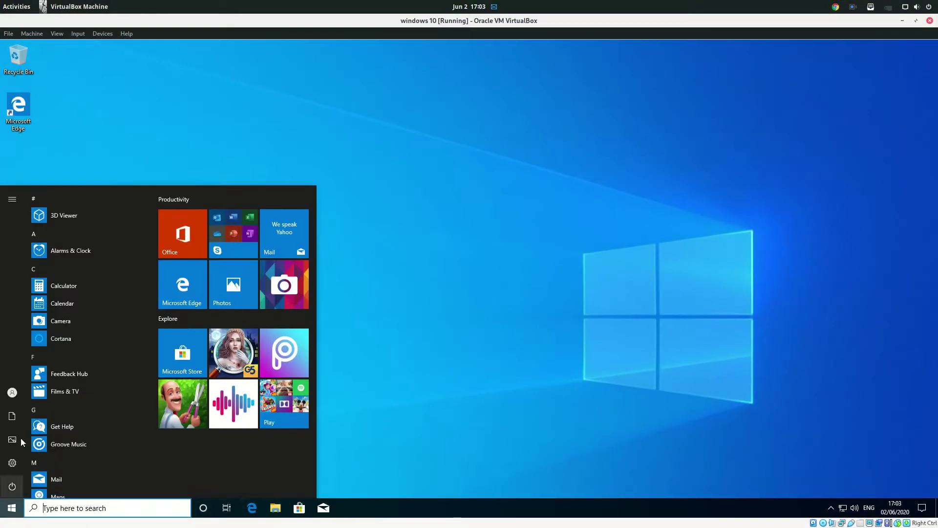
pyautogui.click(252, 510)
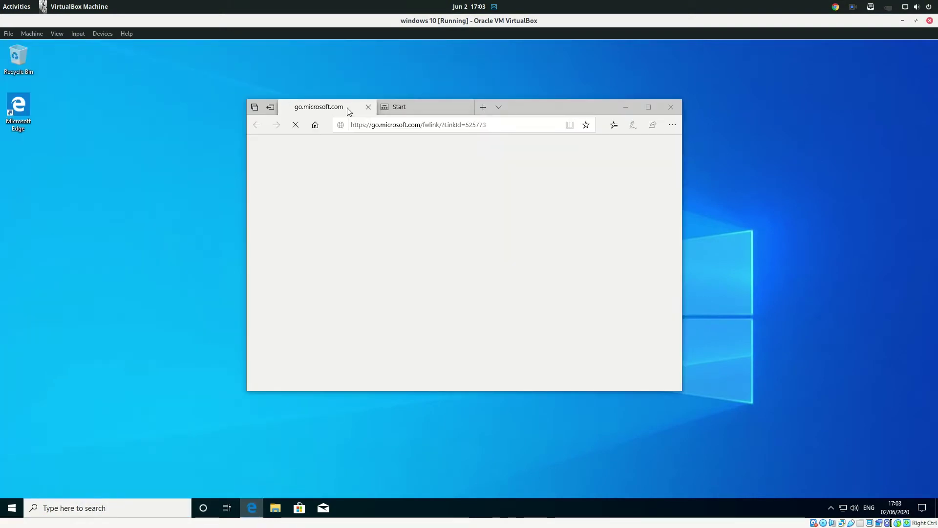
pyautogui.click(368, 107)
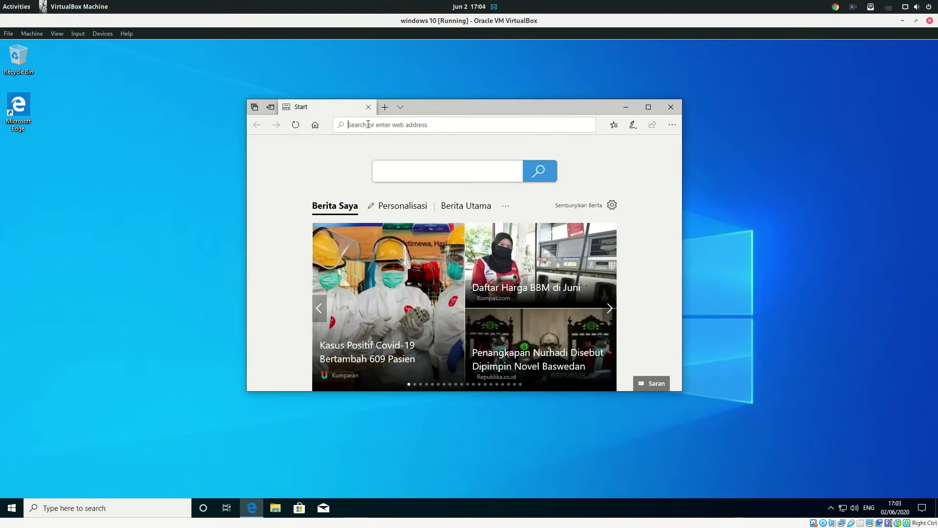
# - Search Bing for "what's new in windows 2004" via the suggestion and maximize Edge
pyautogui.write('what')
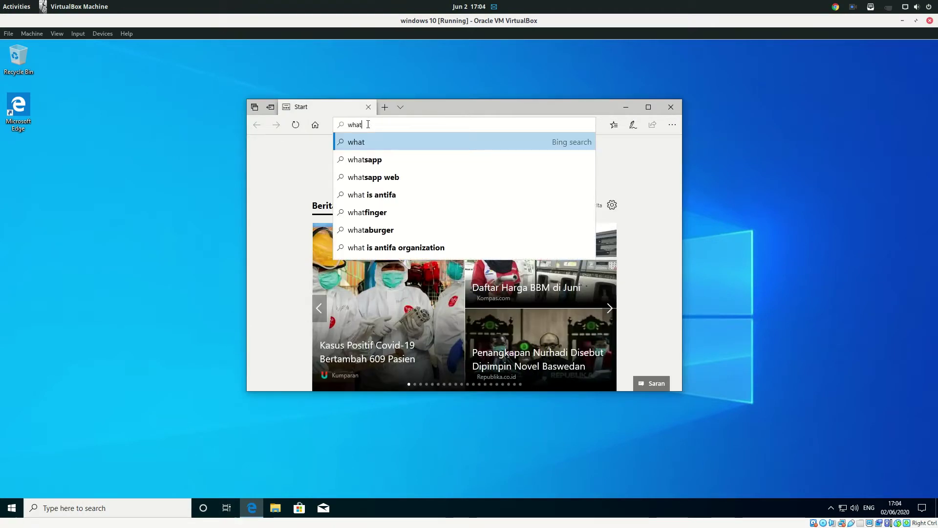
pyautogui.write('s new in windows')
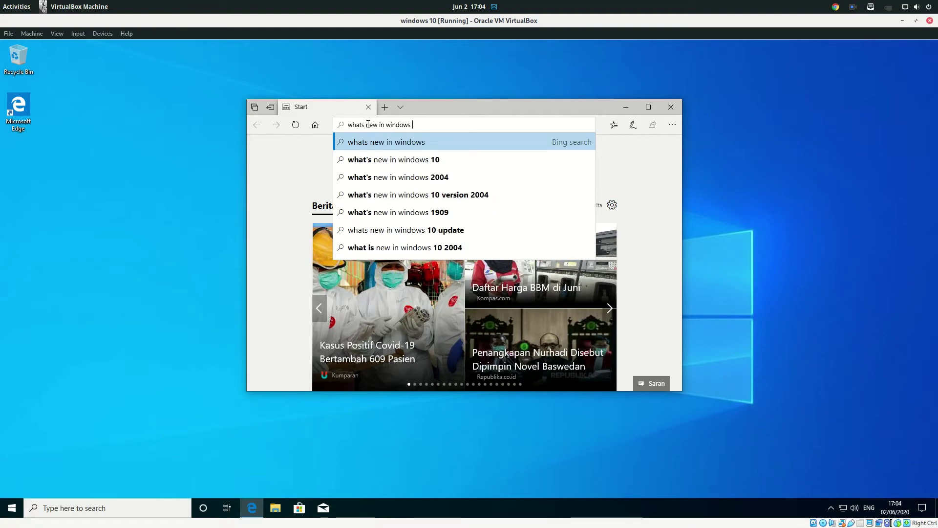
pyautogui.press('Down')
pyautogui.press('Down')
pyautogui.press('Return')
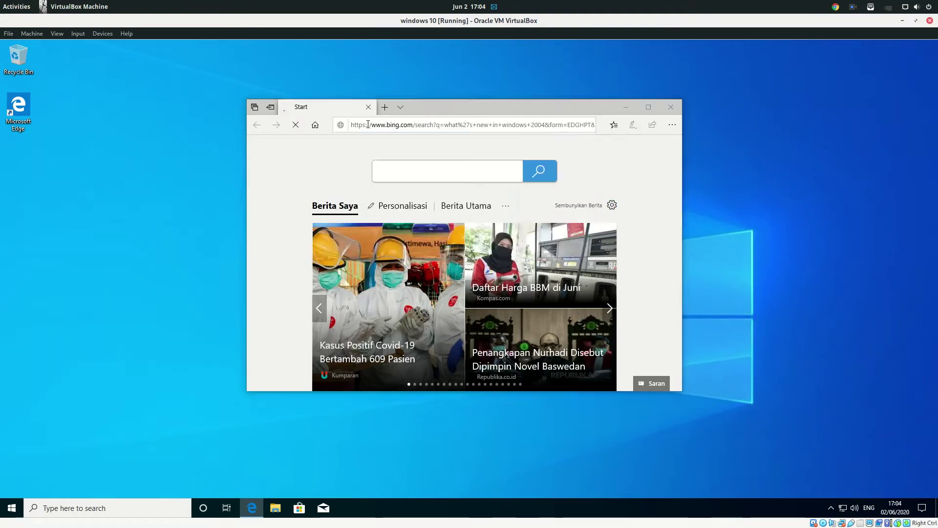
pyautogui.scroll(-5, 355, 249)
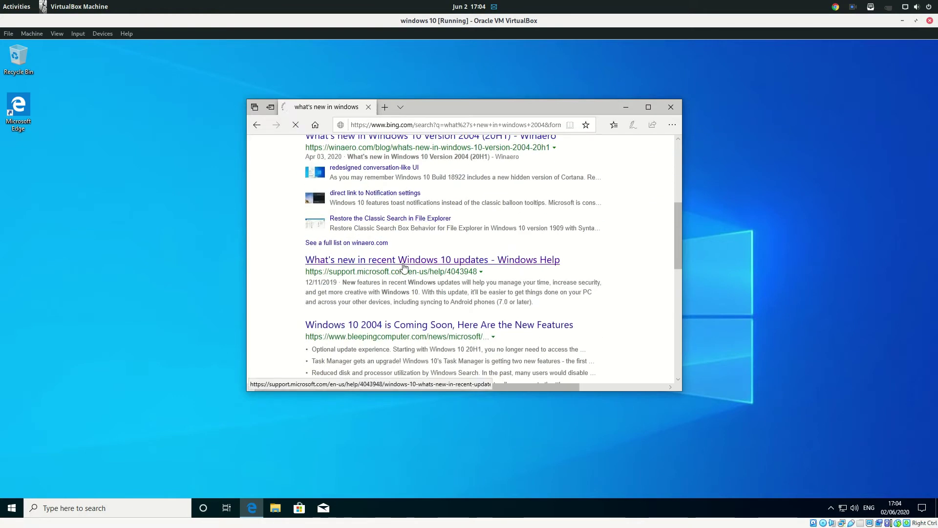
pyautogui.scroll(-2, 407, 265)
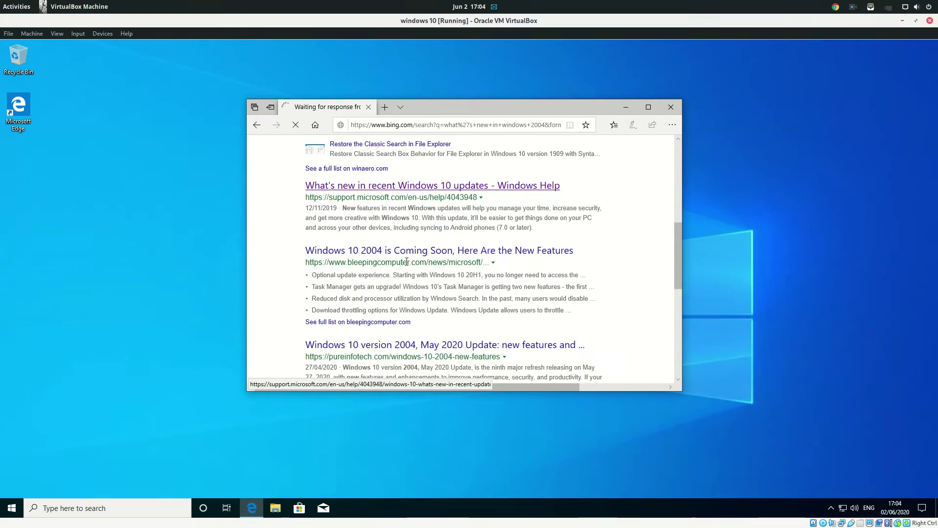
pyautogui.click(648, 107)
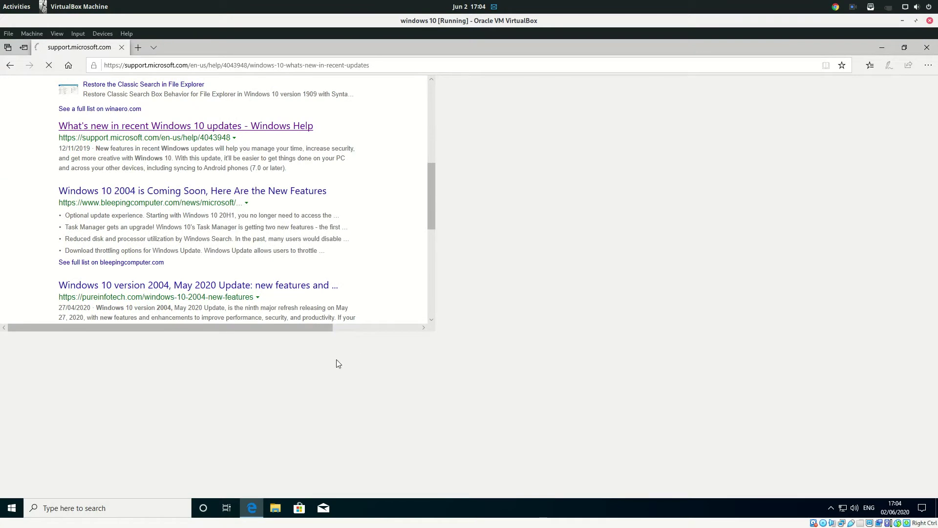
# - Open and dismiss the guest Start menu, then scroll the support article down to 'Create events quickly'
pyautogui.click(12, 508)
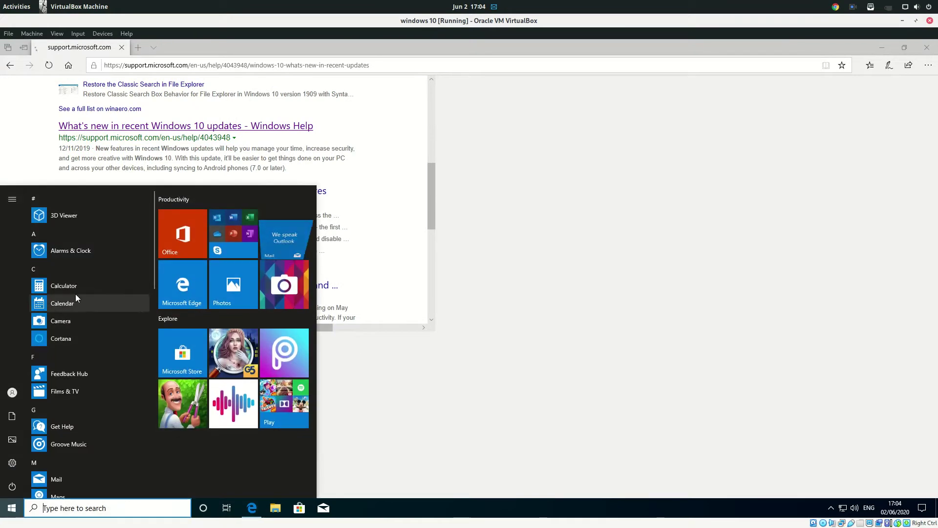
pyautogui.scroll(-15, 92, 249)
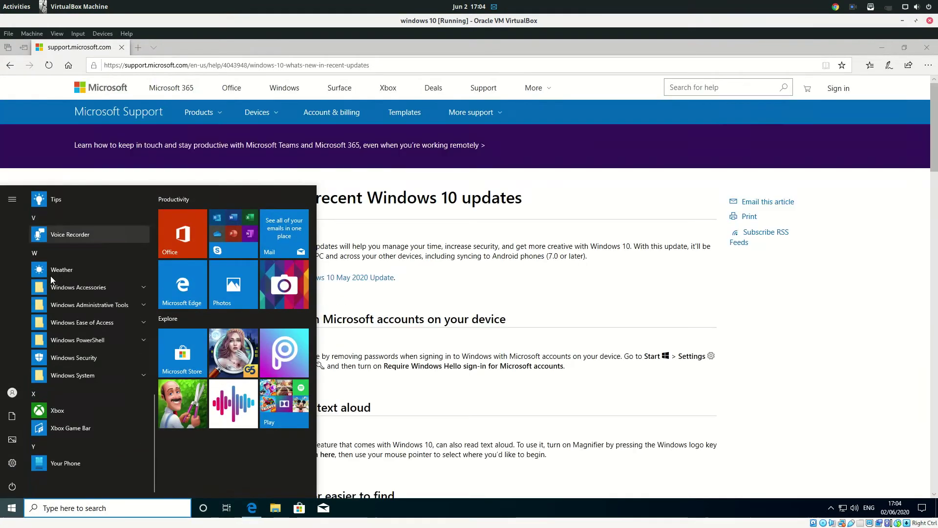
pyautogui.click(504, 292)
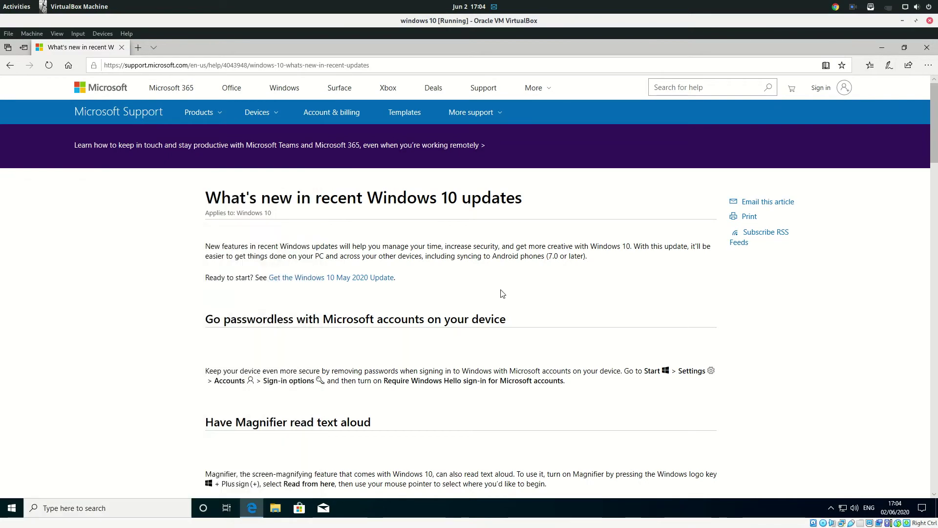
pyautogui.scroll(-5, 320, 296)
pyautogui.scroll(5, 321, 298)
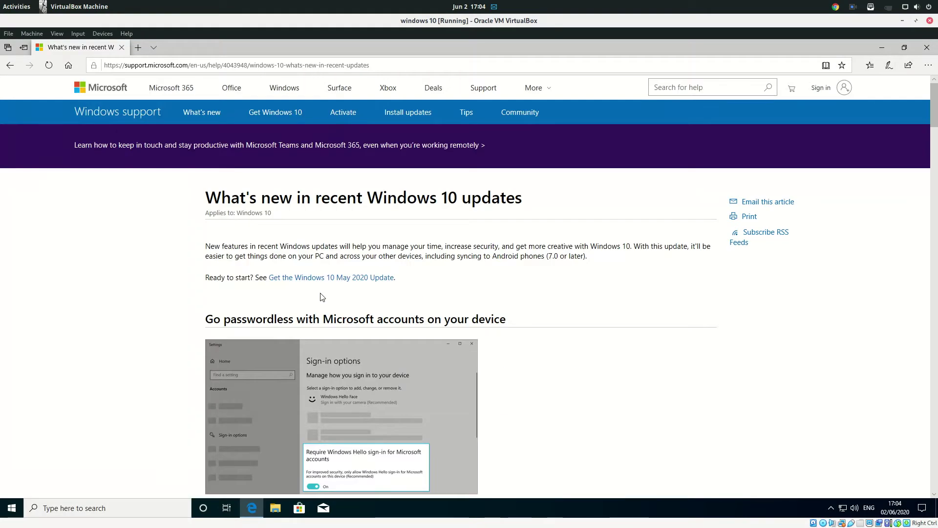
pyautogui.scroll(-3, 350, 322)
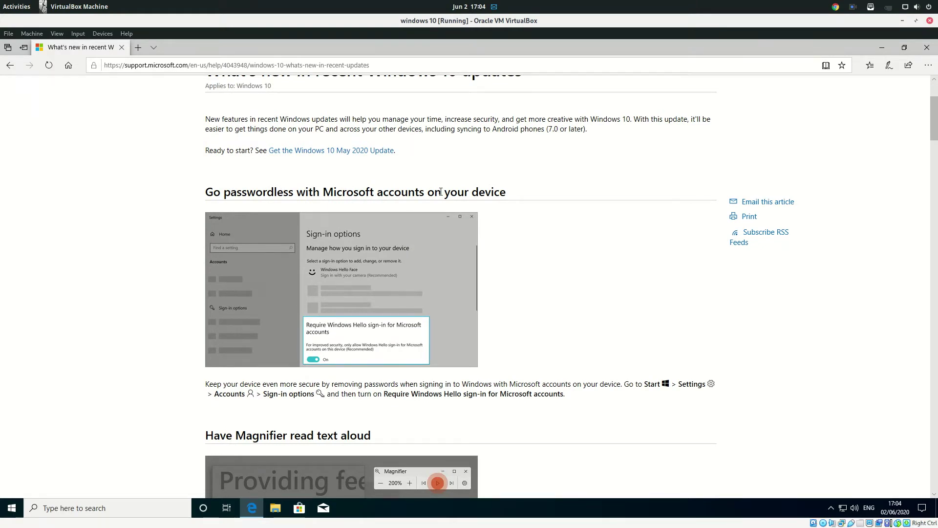
pyautogui.scroll(-4, 441, 192)
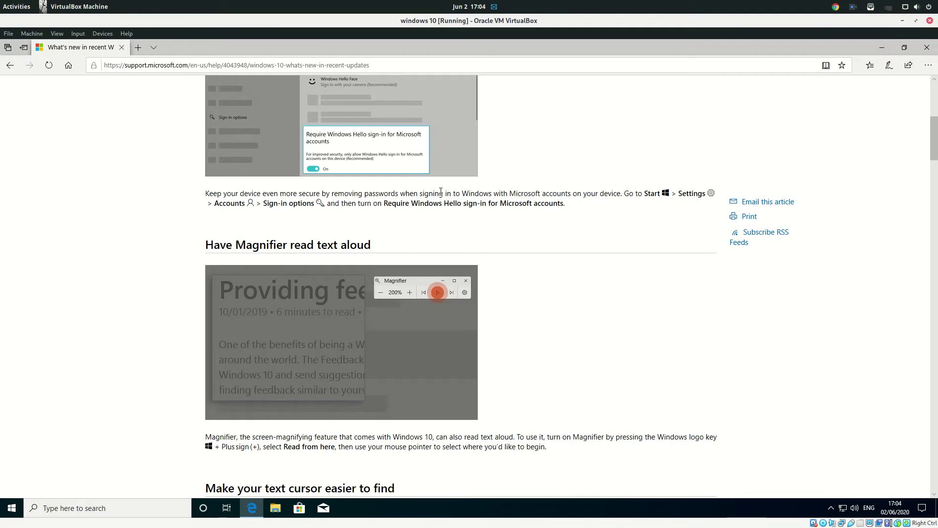
pyautogui.scroll(-1, 441, 192)
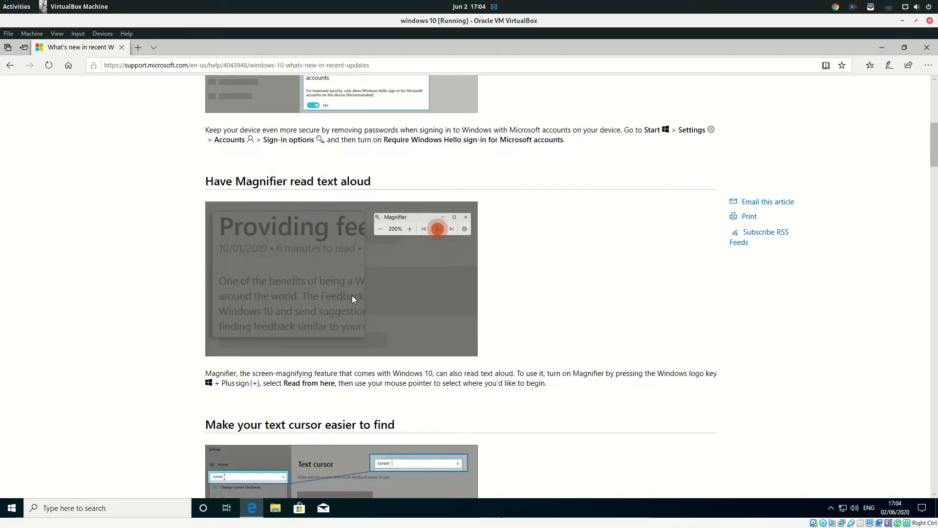
pyautogui.scroll(-5, 352, 295)
pyautogui.scroll(2, 349, 289)
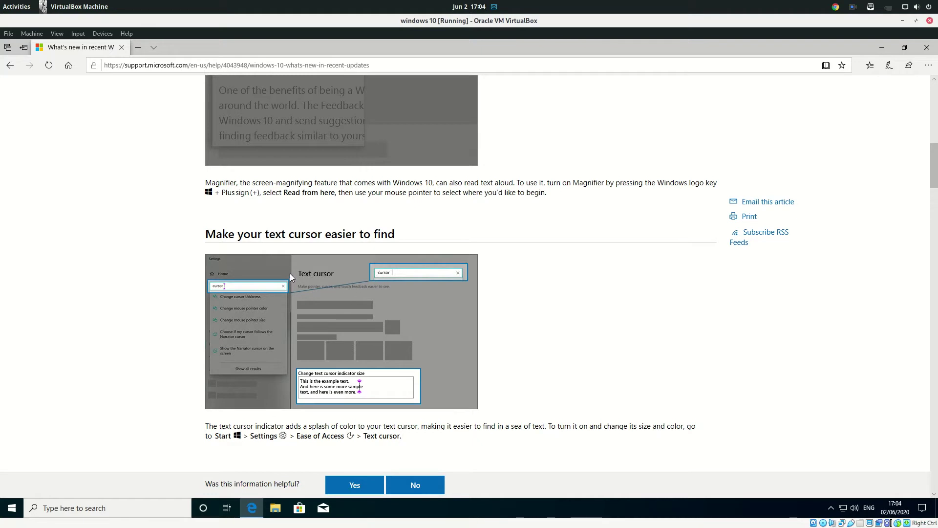
pyautogui.scroll(-6, 289, 273)
pyautogui.scroll(5, 293, 270)
pyautogui.scroll(-1, 292, 270)
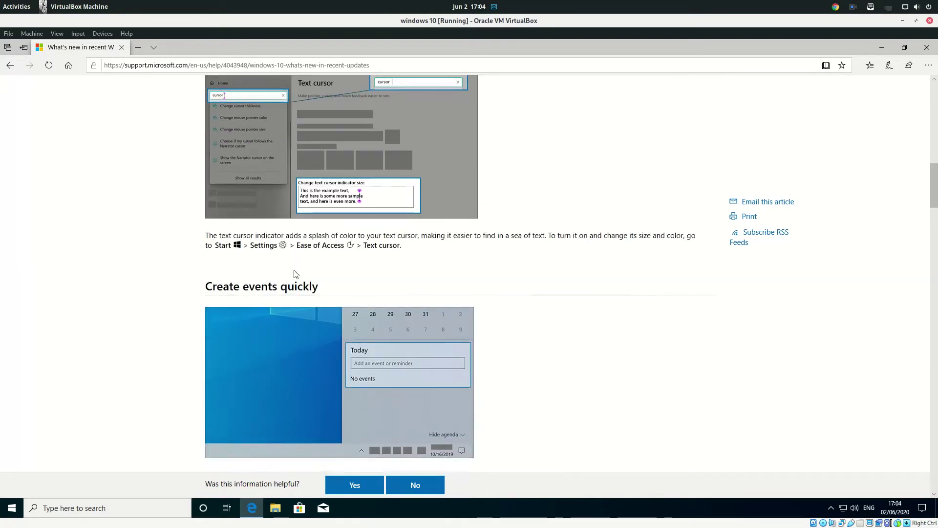
pyautogui.scroll(-2, 295, 274)
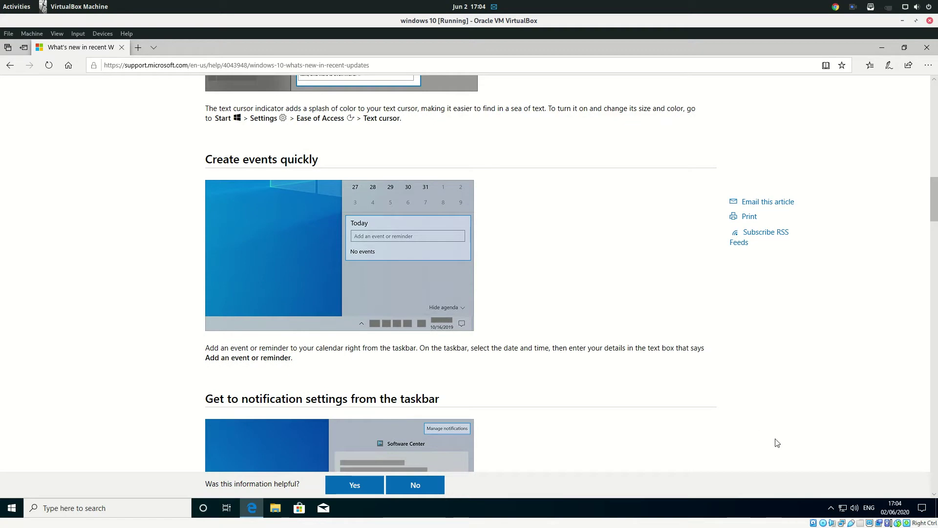
# - Start a new Calendar event from the taskbar clock's calendar, then close Calendar
pyautogui.click(896, 514)
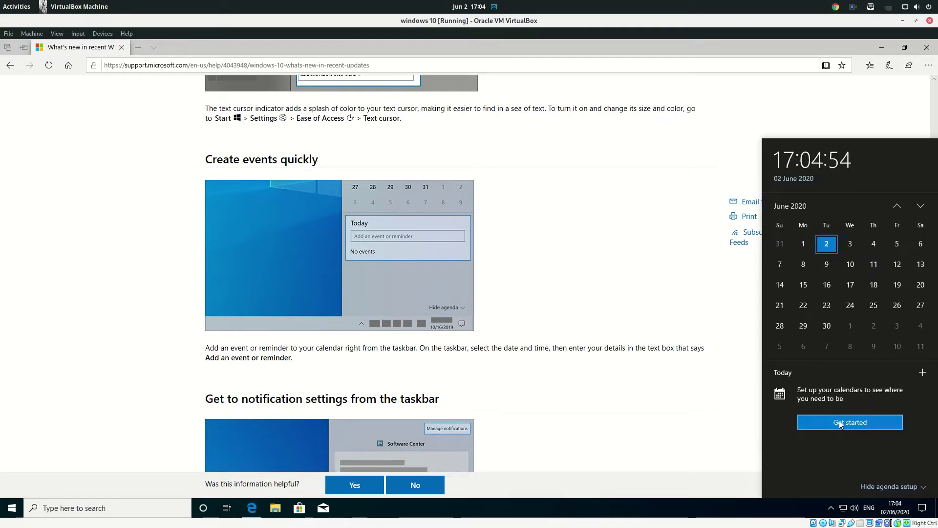
pyautogui.click(923, 374)
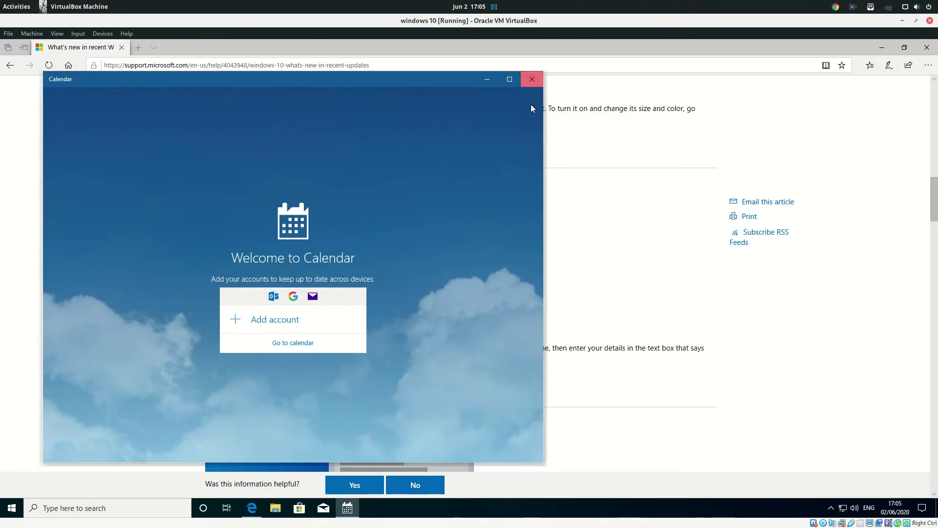
pyautogui.click(532, 79)
pyautogui.scroll(-3, 532, 267)
pyautogui.scroll(-2, 532, 267)
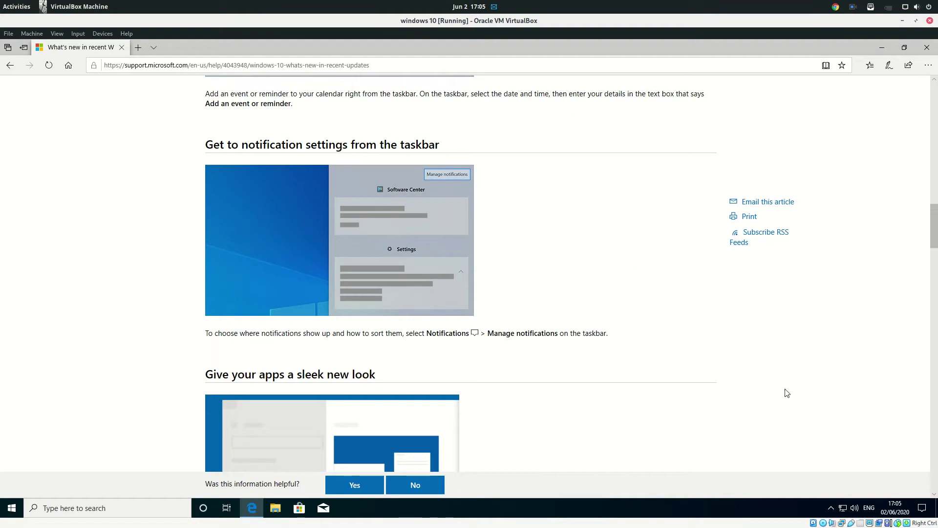
# - Open the Notifications & actions settings page from the Action Center
pyautogui.click(921, 511)
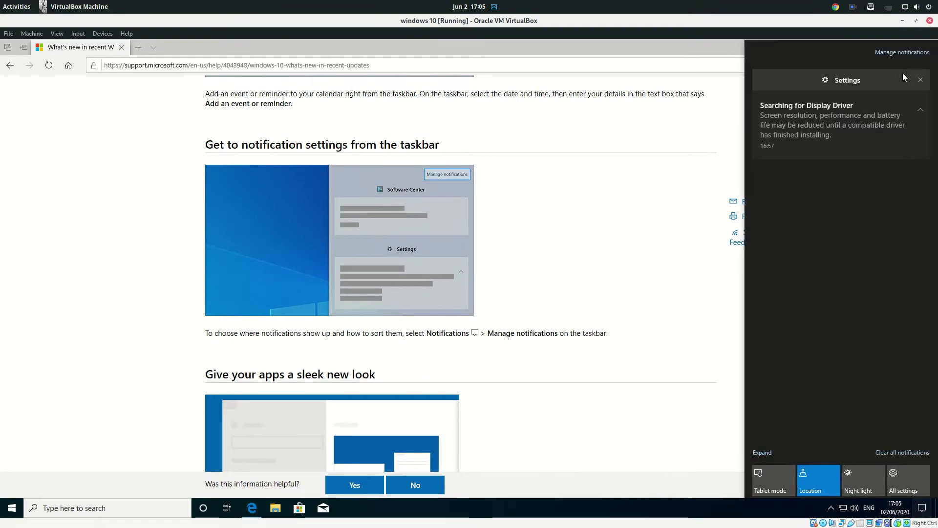
pyautogui.click(905, 52)
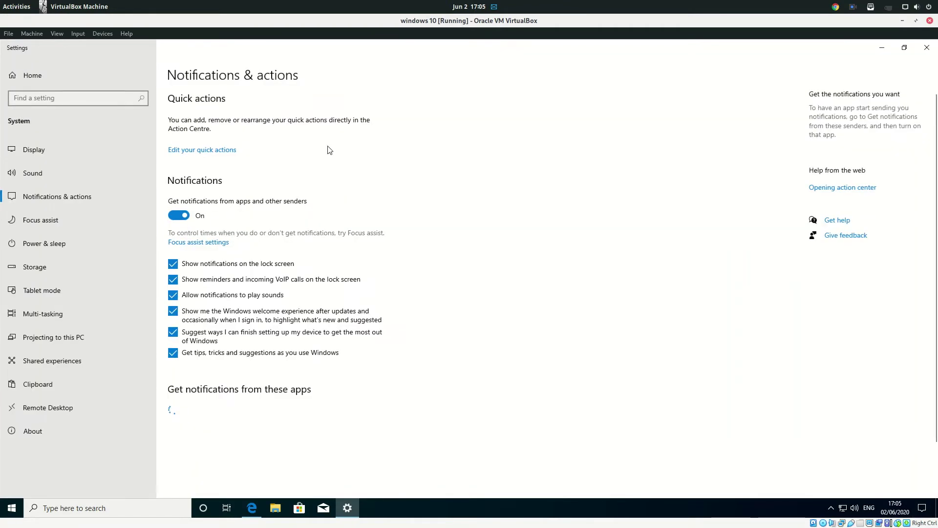
pyautogui.scroll(-2, 362, 311)
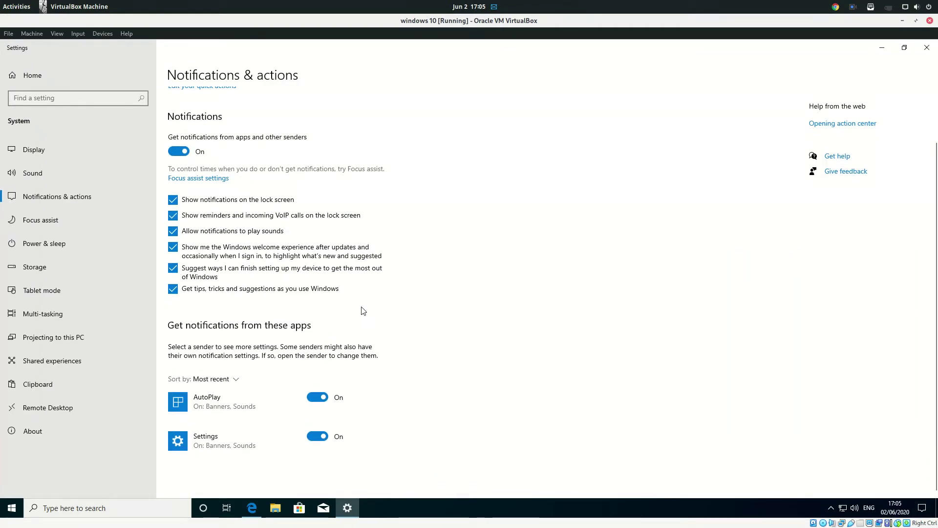
pyautogui.scroll(2, 362, 311)
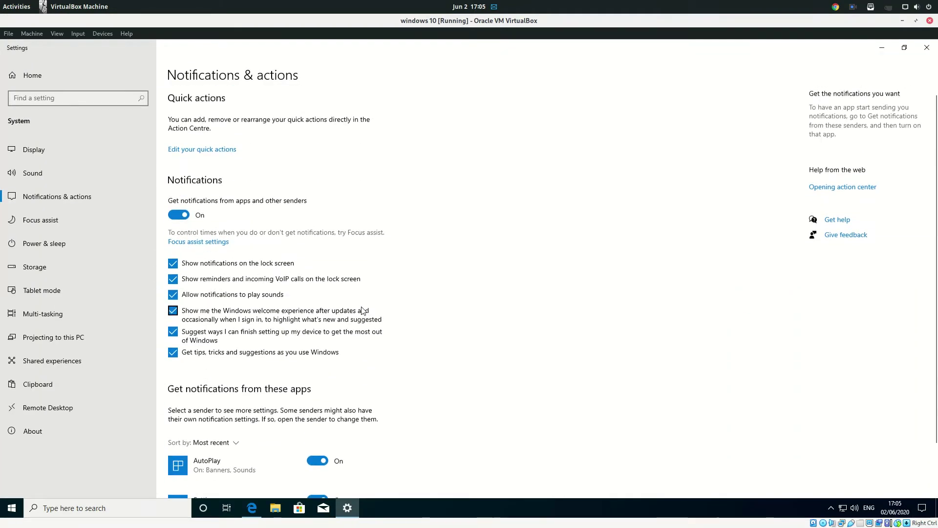
# - Cancel the VM close dialog, close Settings, and open the guest's Start menu again
pyautogui.click(930, 20)
pyautogui.click(477, 306)
pyautogui.click(927, 47)
pyautogui.scroll(-5, 271, 236)
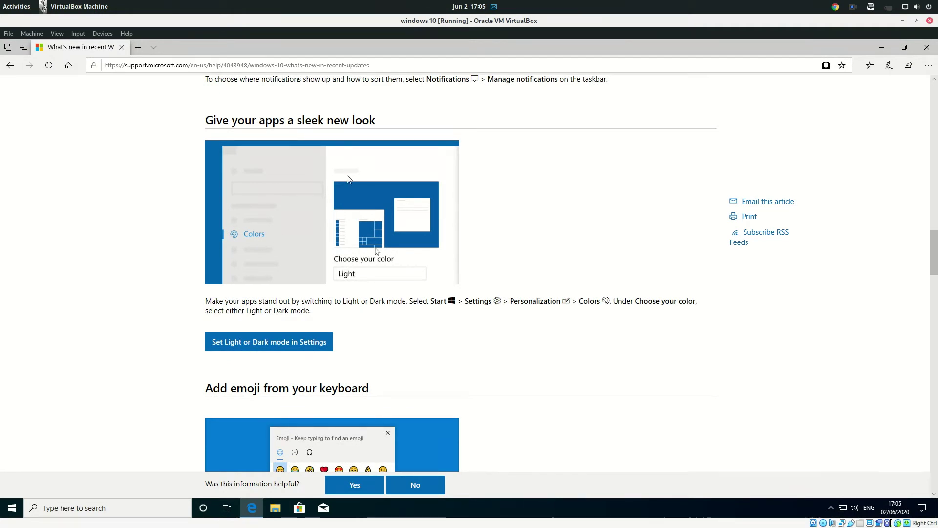
pyautogui.click(5, 514)
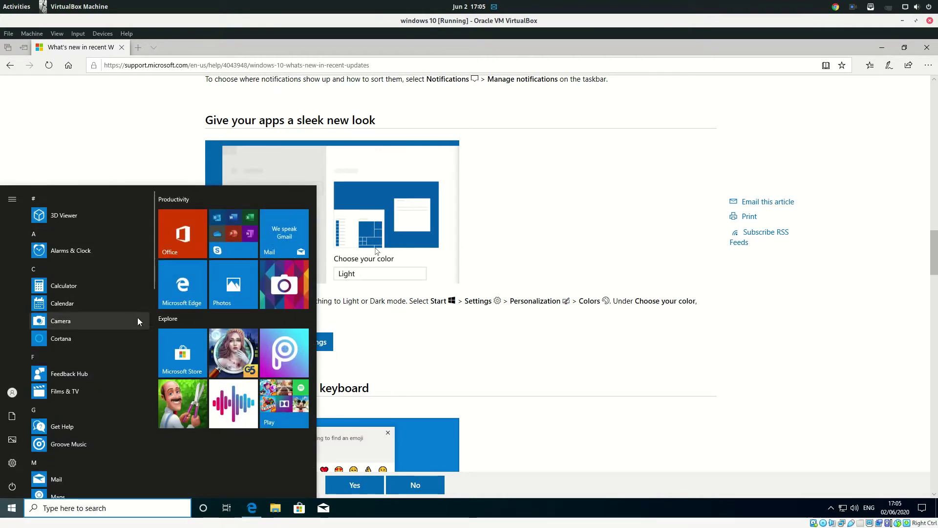